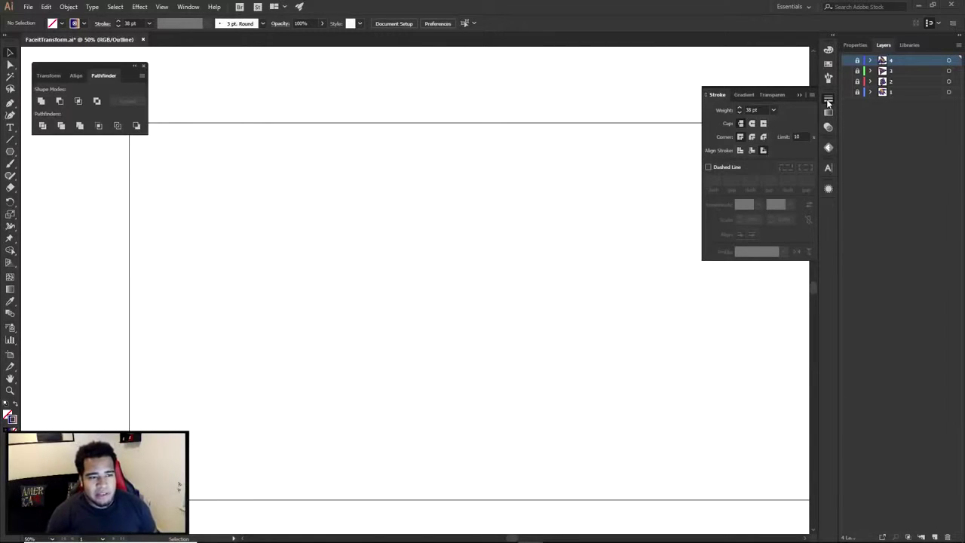
pyautogui.click(139, 7)
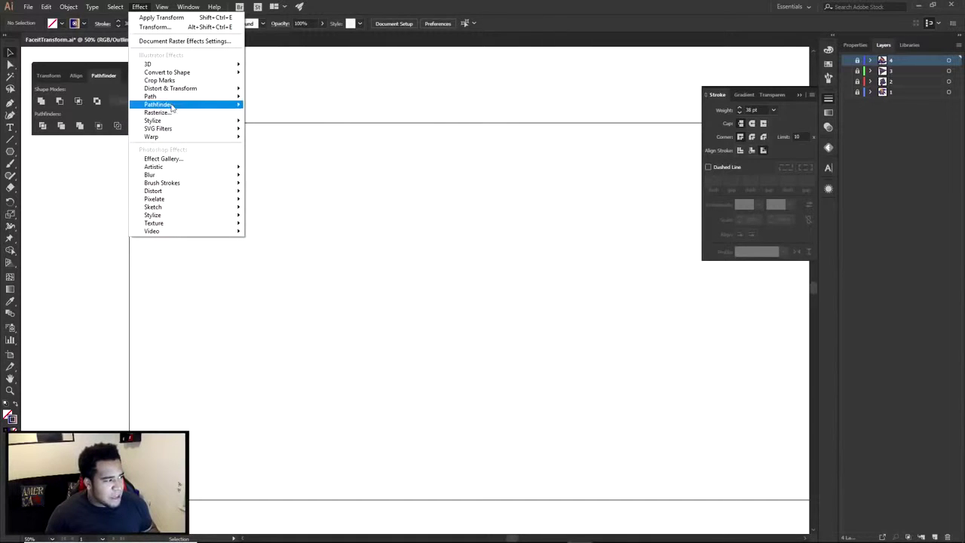
pyautogui.moveTo(179, 93)
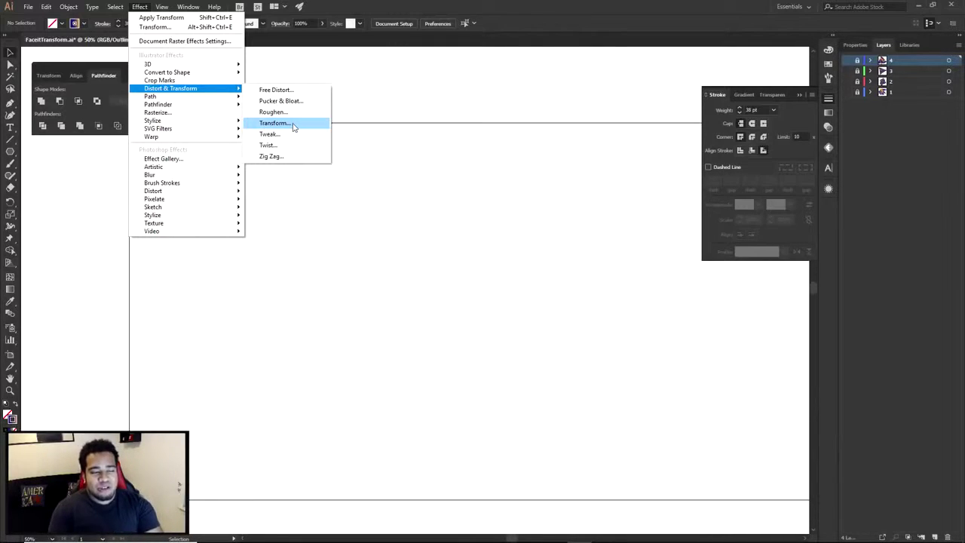
pyautogui.click(445, 154)
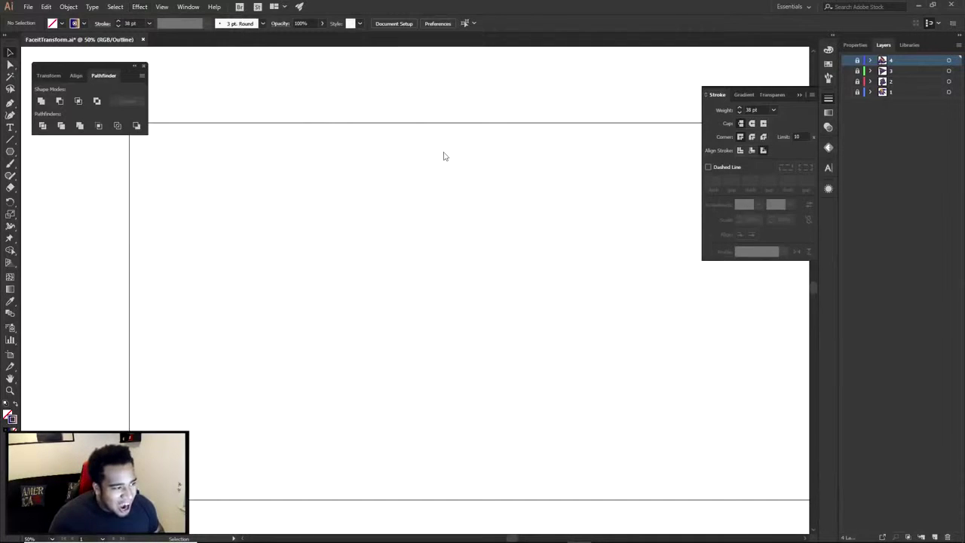
pyautogui.click(828, 101)
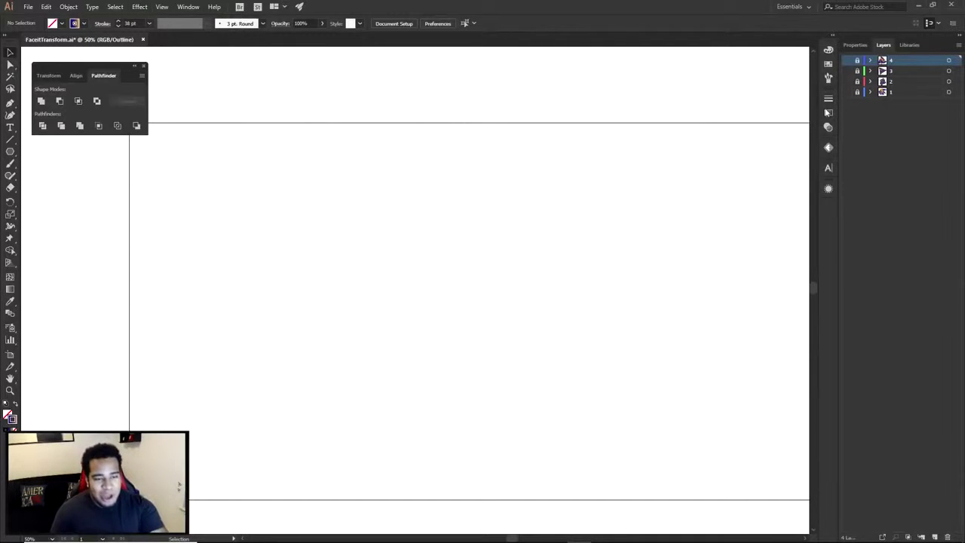
# - Show layers 1, 2, 3 and 4 one at a time to examine the finished abstract designs
pyautogui.click(846, 91)
pyautogui.scroll(-1, 502, 256)
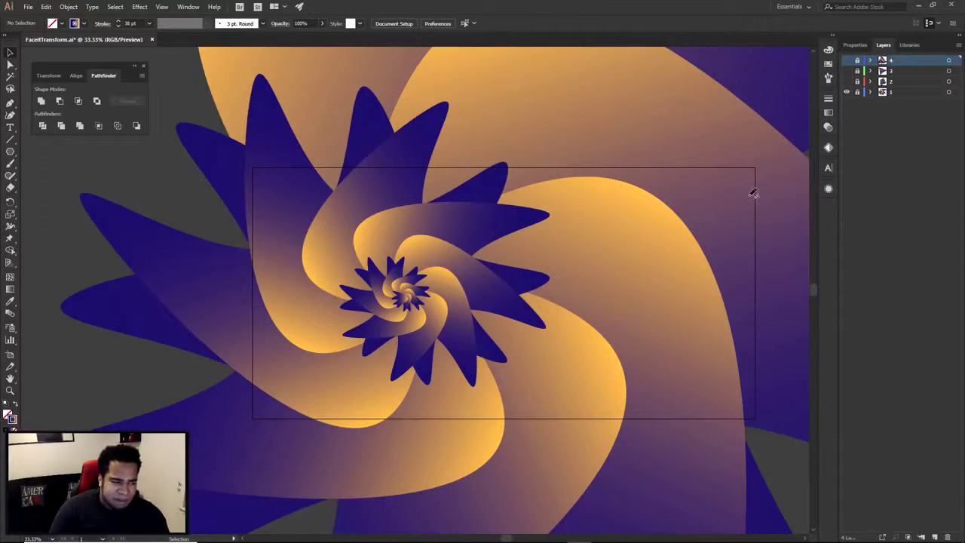
pyautogui.click(849, 89)
pyautogui.click(847, 82)
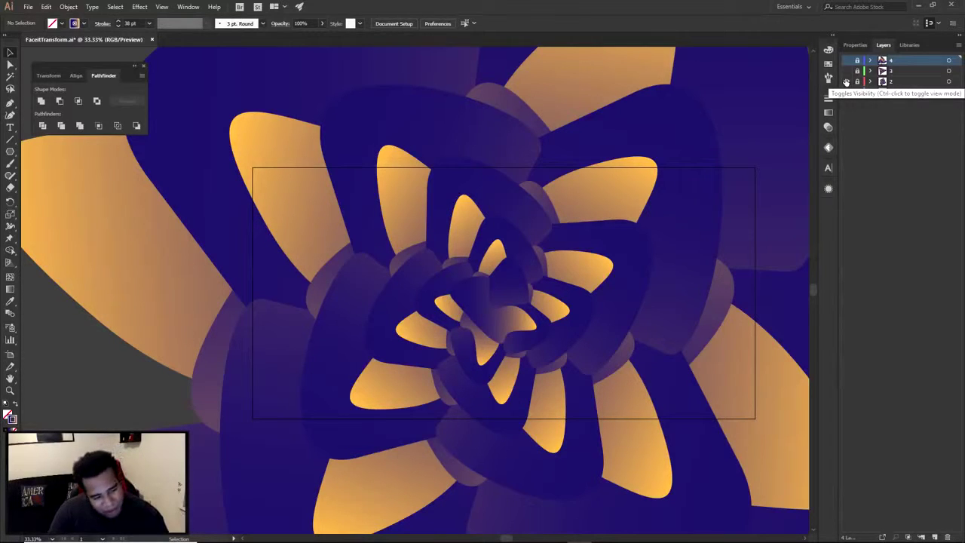
pyautogui.click(846, 82)
pyautogui.click(845, 70)
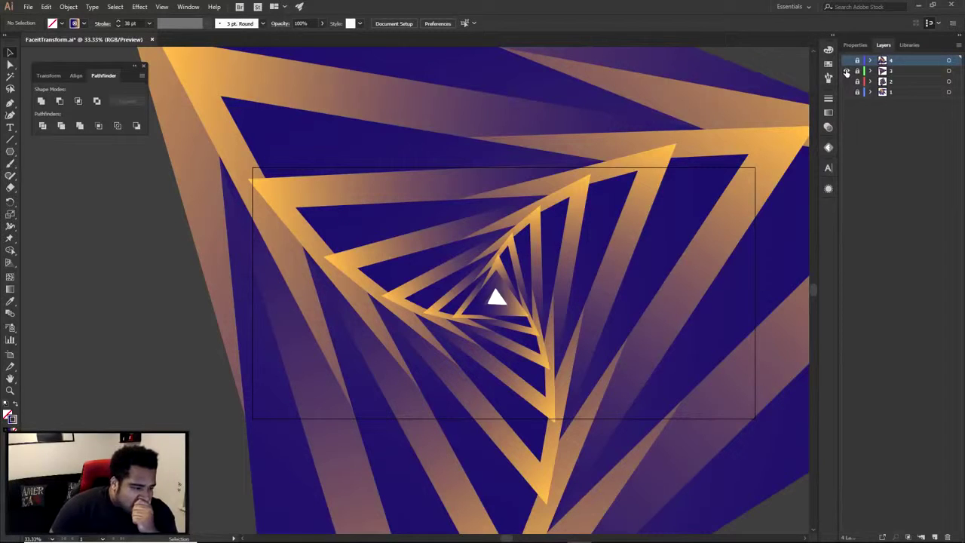
pyautogui.click(845, 71)
pyautogui.click(847, 60)
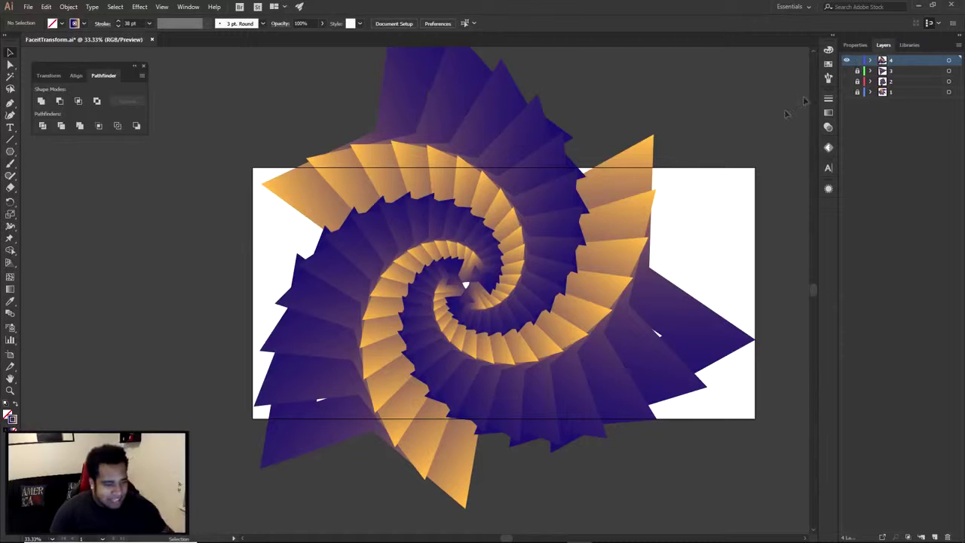
# - Copy the layer 4 spiral artwork in Illustrator and bring up the abstract banner document in Photoshop
pyautogui.click(603, 534)
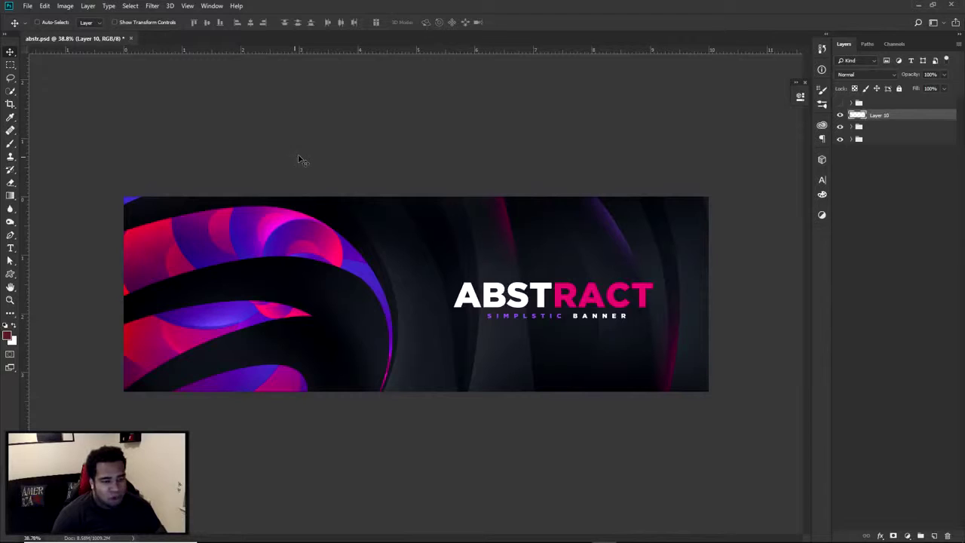
pyautogui.moveTo(636, 515)
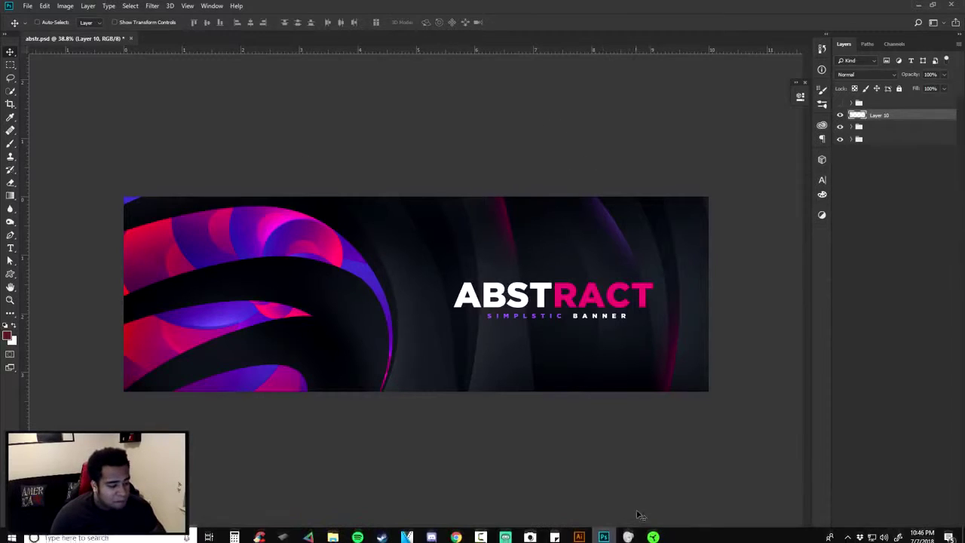
pyautogui.click(579, 537)
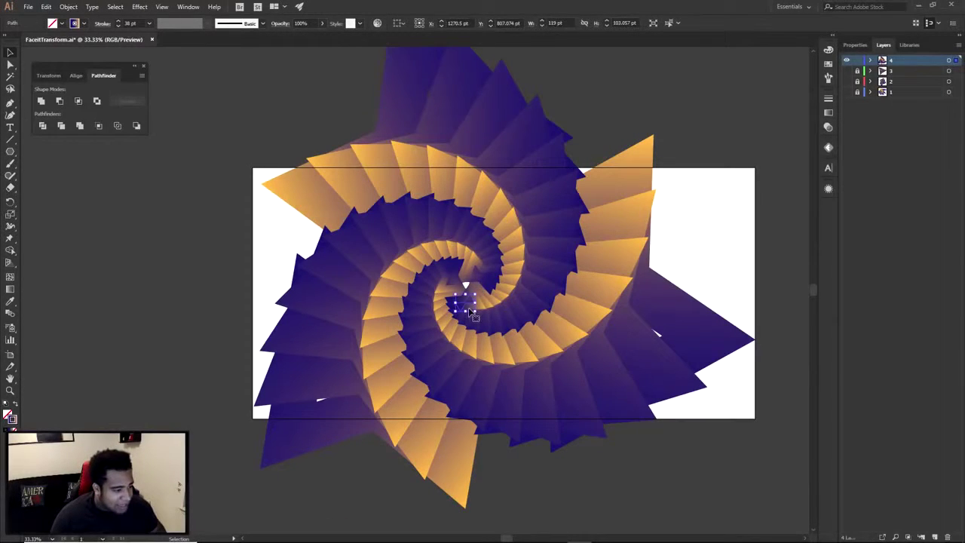
pyautogui.click(606, 532)
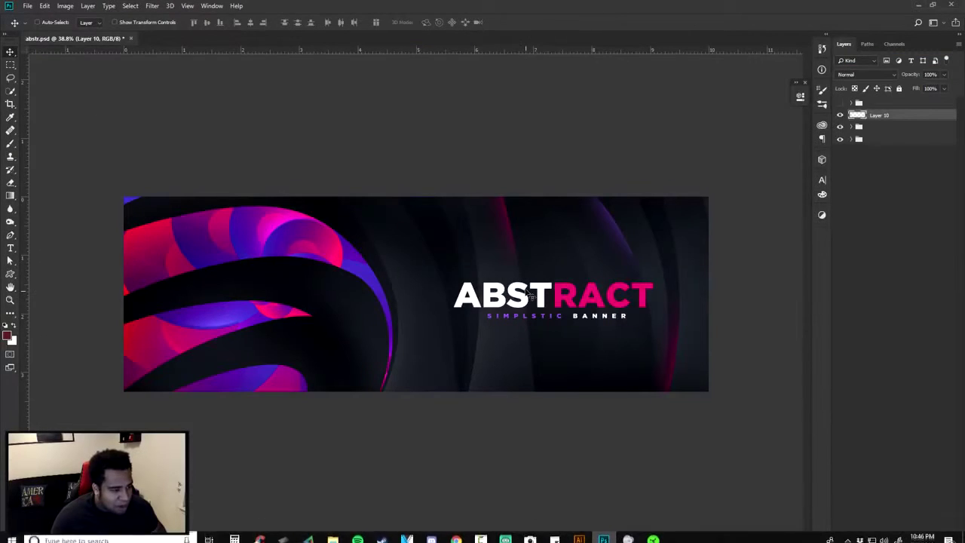
# - Try the pasted spiral as an enlarged vector smart object over the banner's right side and delete it again
pyautogui.hotkey('ctrl', 'v')
pyautogui.press('Return')
pyautogui.hotkey('ctrl', 't')
pyautogui.moveTo(512, 196); pyautogui.dragTo(784, 57)
pyautogui.press('Return')
pyautogui.press('Return')
pyautogui.moveTo(483, 291); pyautogui.dragTo(701, 287)
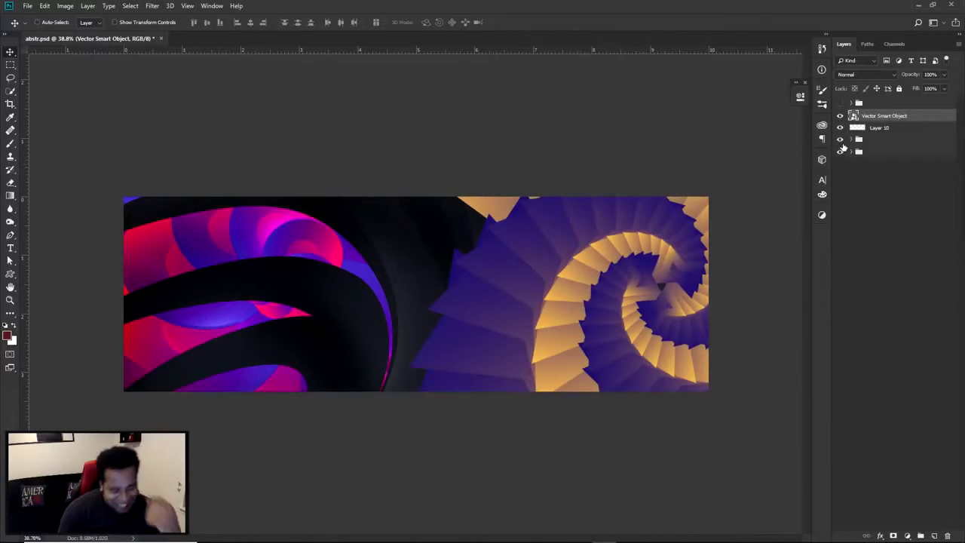
pyautogui.press('Delete')
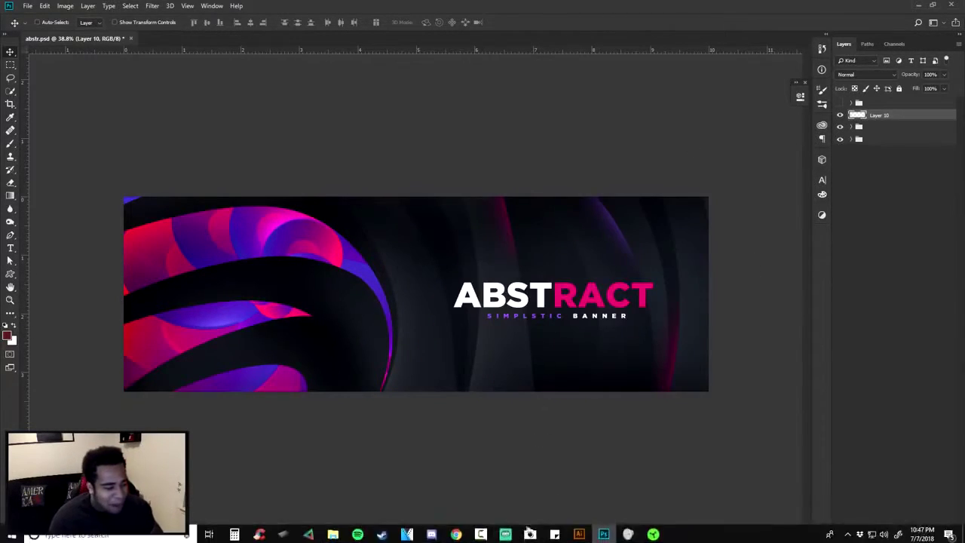
# - Switch back to Illustrator, hide and lock layer 4, and add a new layer above it
pyautogui.click(579, 534)
pyautogui.click(846, 59)
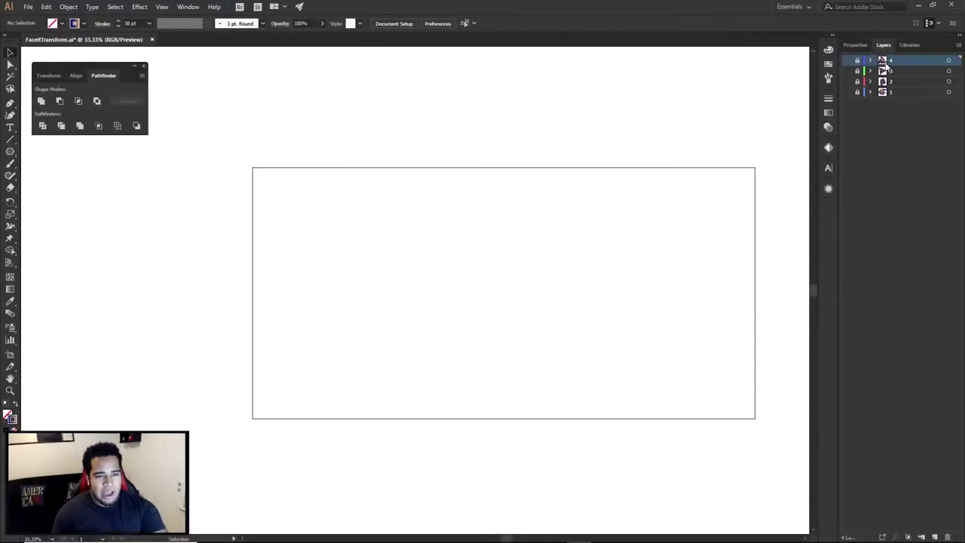
pyautogui.click(935, 537)
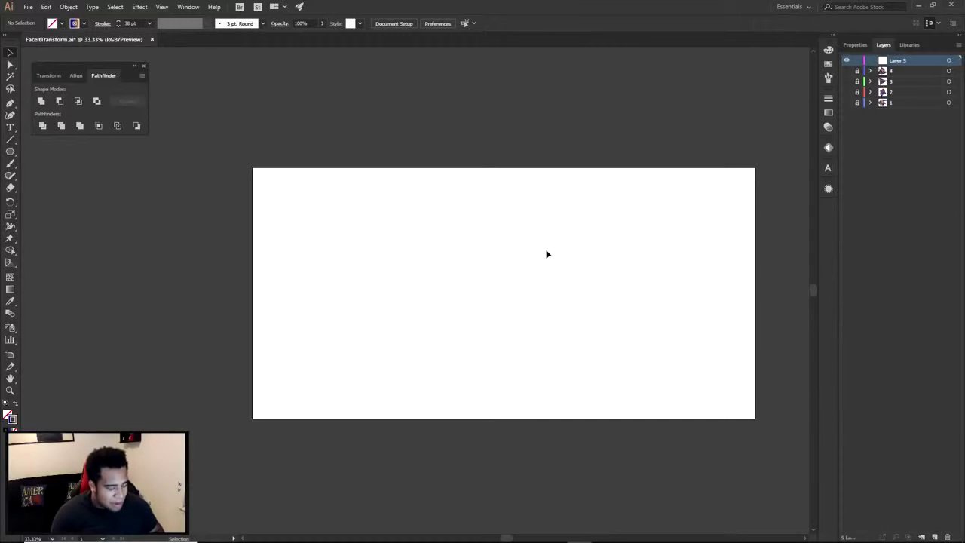
# - Draw a circle about 320 pt in diameter near the centre of the artboard with the Ellipse tool
pyautogui.press('m')
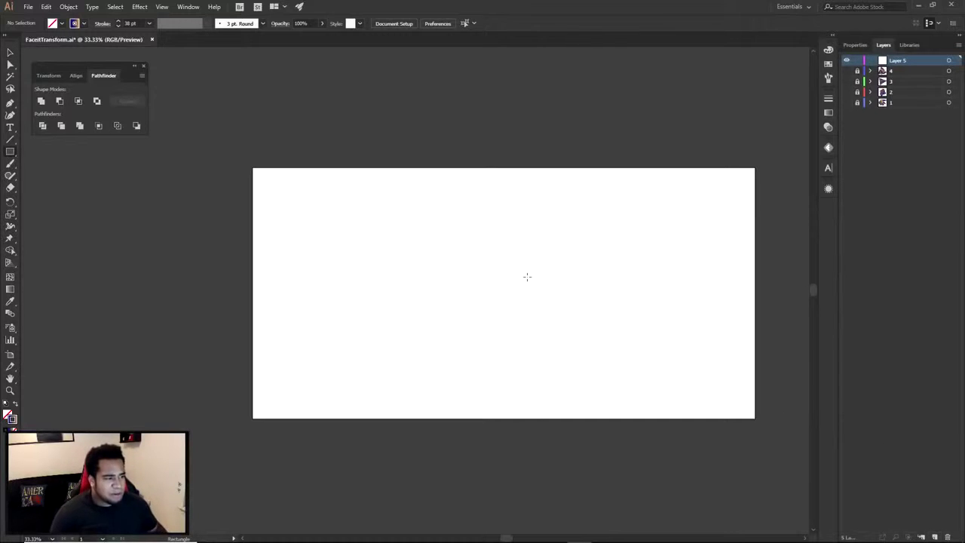
pyautogui.press('l')
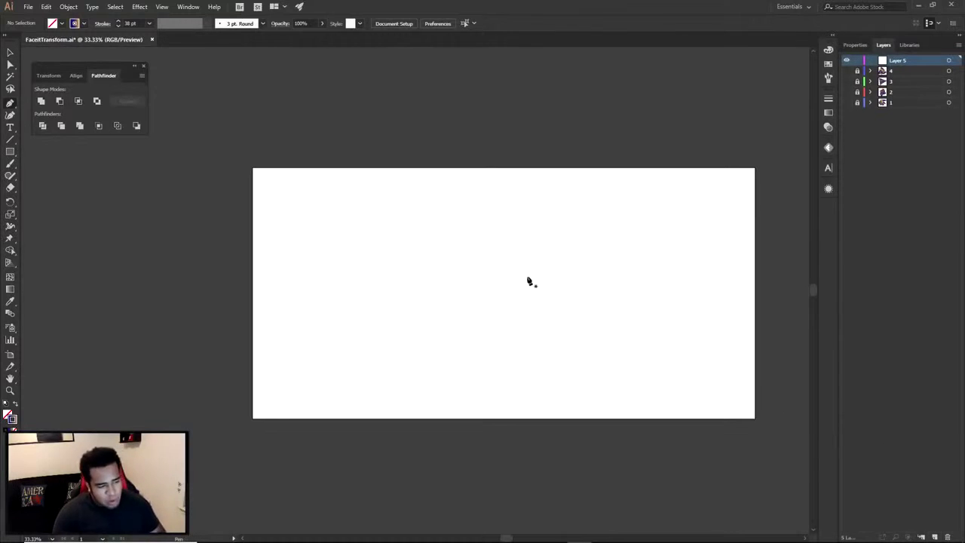
pyautogui.hotkey('ctrl', '=')
pyautogui.hotkey('ctrl', '=')
pyautogui.moveTo(510, 300); pyautogui.dragTo(560, 354)
# - Align the circle's gradient stroke to the inside of its path and deselect it
pyautogui.click(828, 100)
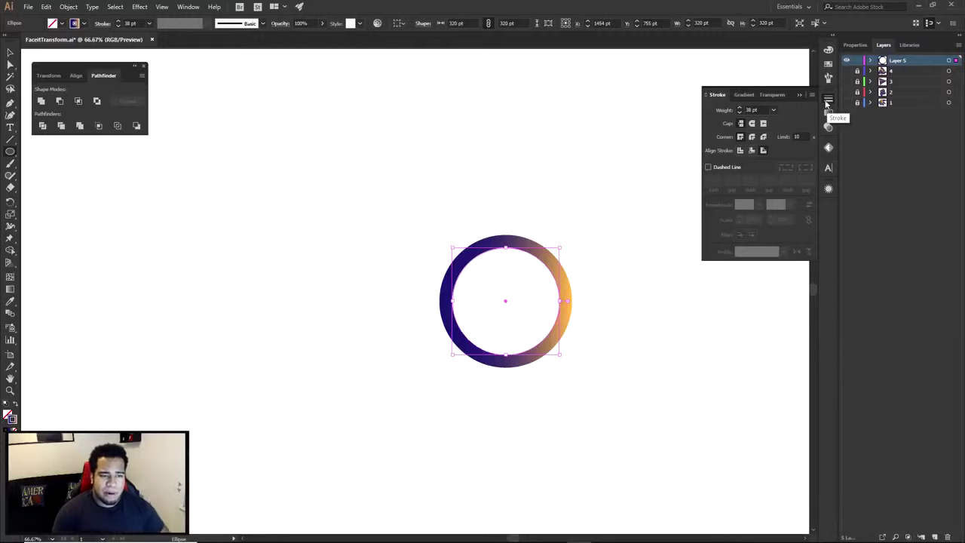
pyautogui.click(190, 9)
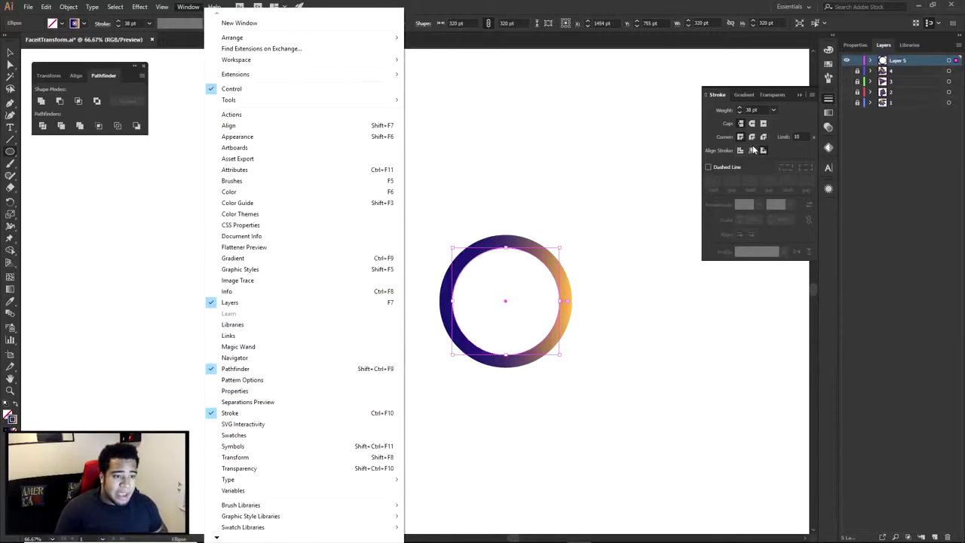
pyautogui.click(753, 150)
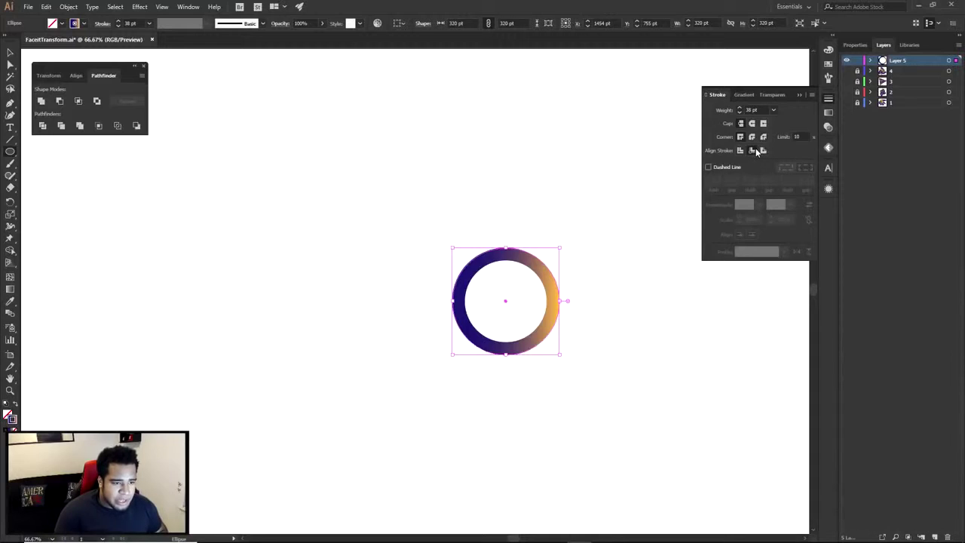
pyautogui.scroll(-2, 632, 330)
pyautogui.press('a')
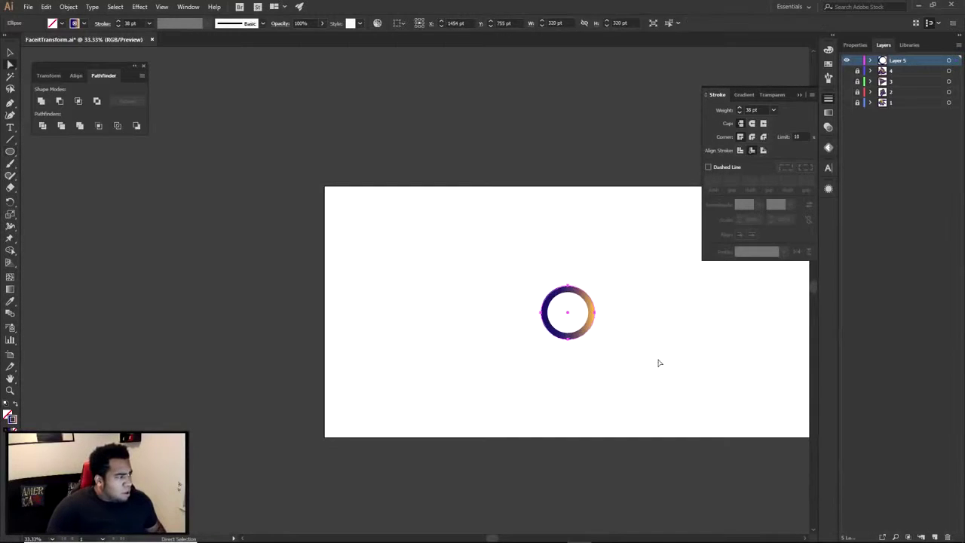
pyautogui.click(658, 361)
pyautogui.moveTo(658, 360); pyautogui.dragTo(627, 349)
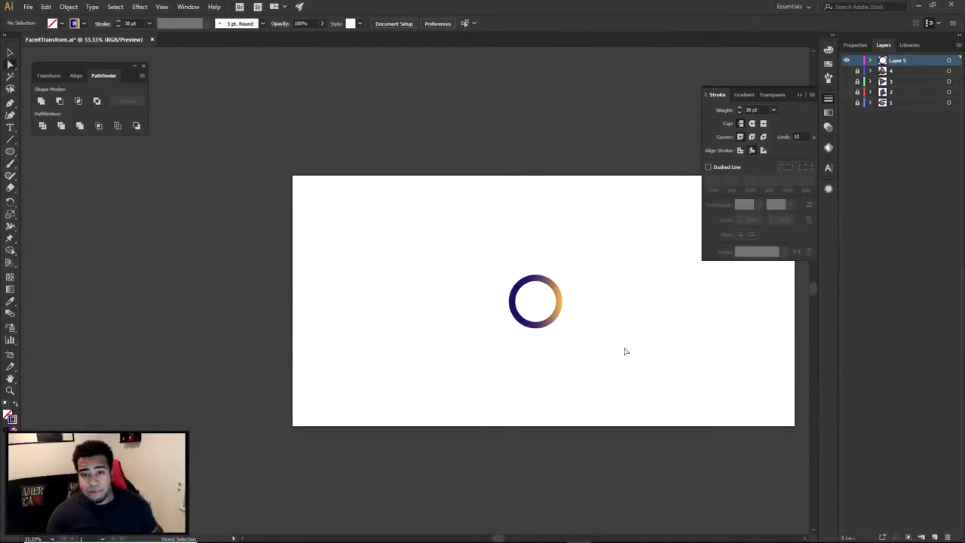
# - Review the preset size settings for a new document and close the dialog without creating one
pyautogui.click(45, 7)
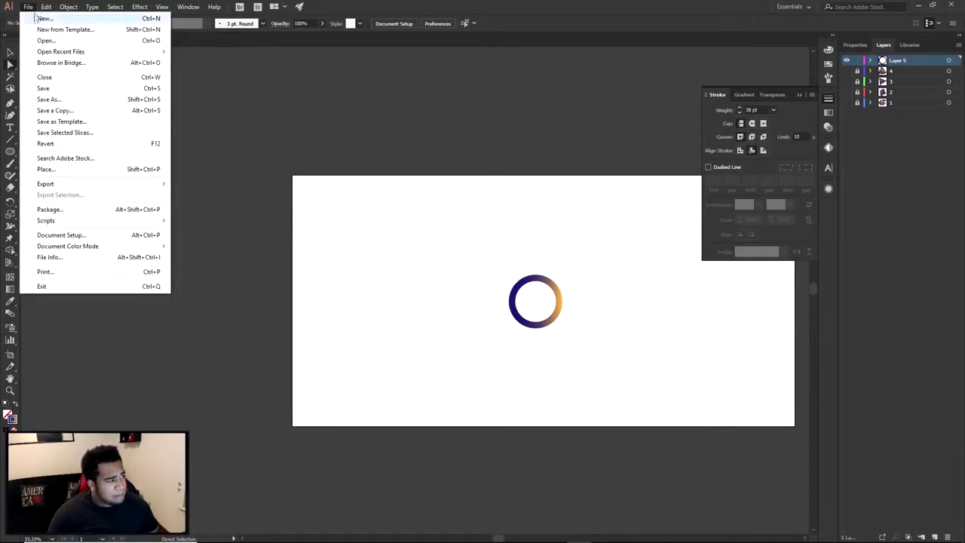
pyautogui.click(36, 18)
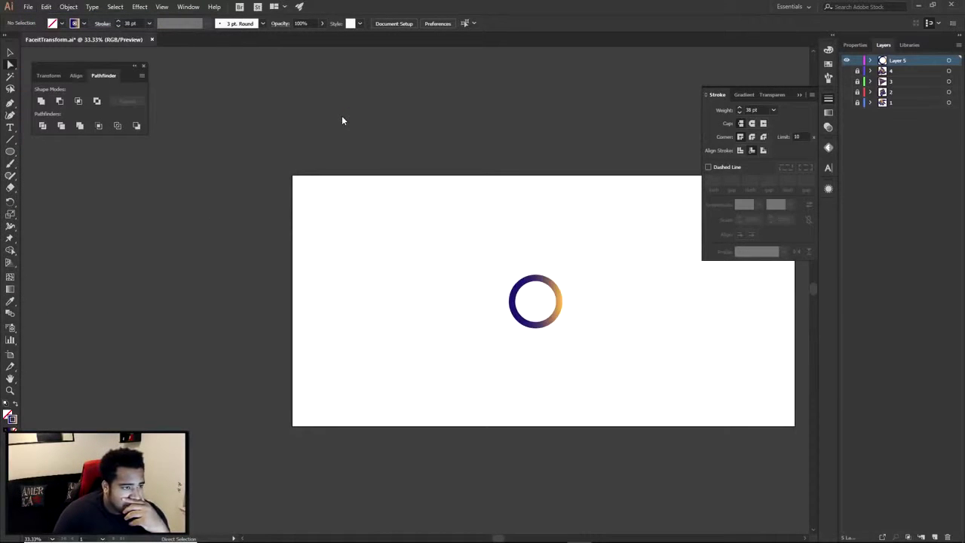
pyautogui.hotkey('ctrl', 'n')
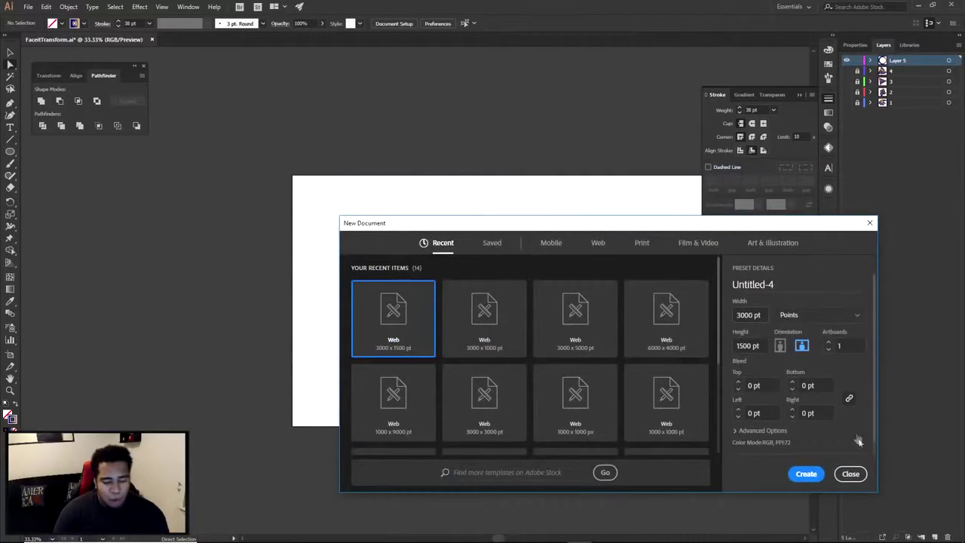
pyautogui.click(850, 473)
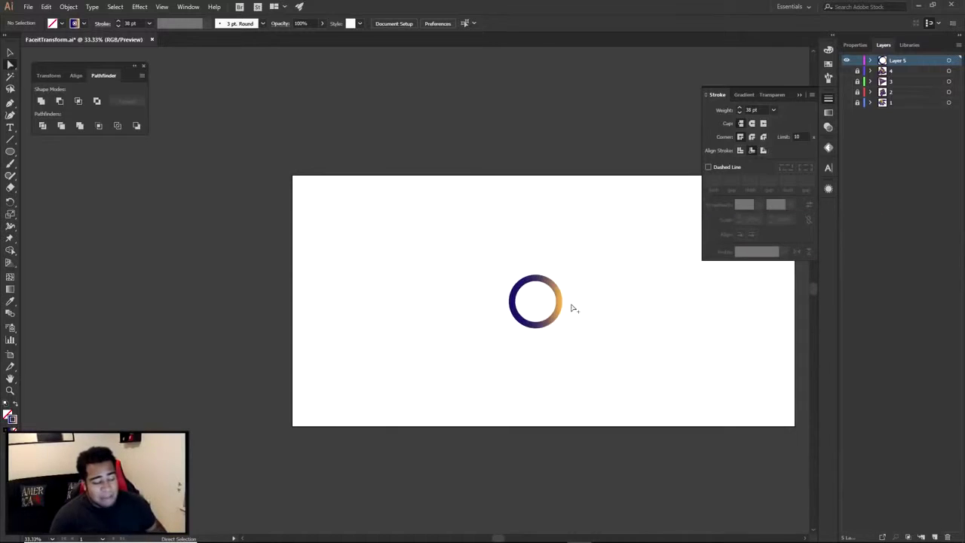
# - Select the circle and scale it down around its centre to about 210 pt in diameter
pyautogui.scroll(3, 572, 306)
pyautogui.moveTo(358, 203); pyautogui.dragTo(484, 315)
pyautogui.press('ctrl')
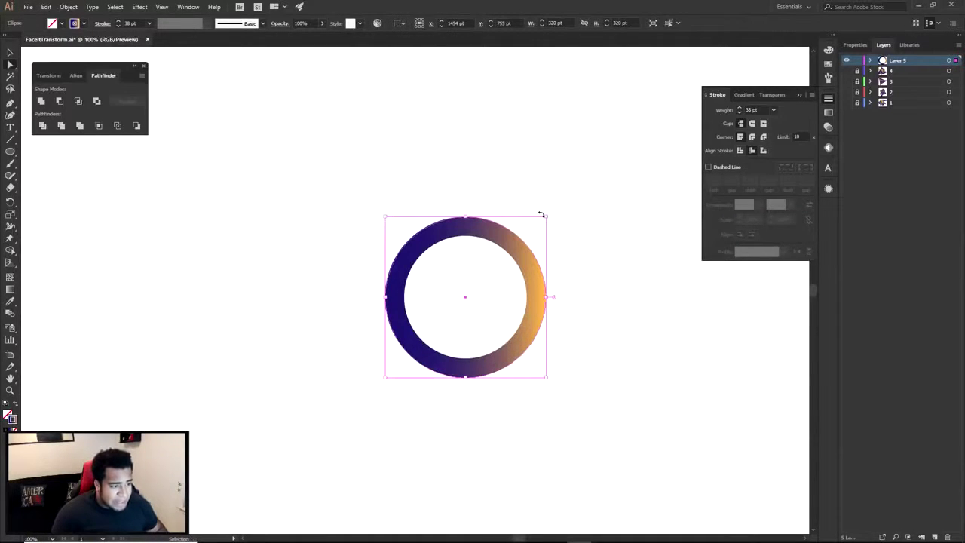
pyautogui.moveTo(545, 216); pyautogui.dragTo(519, 240)
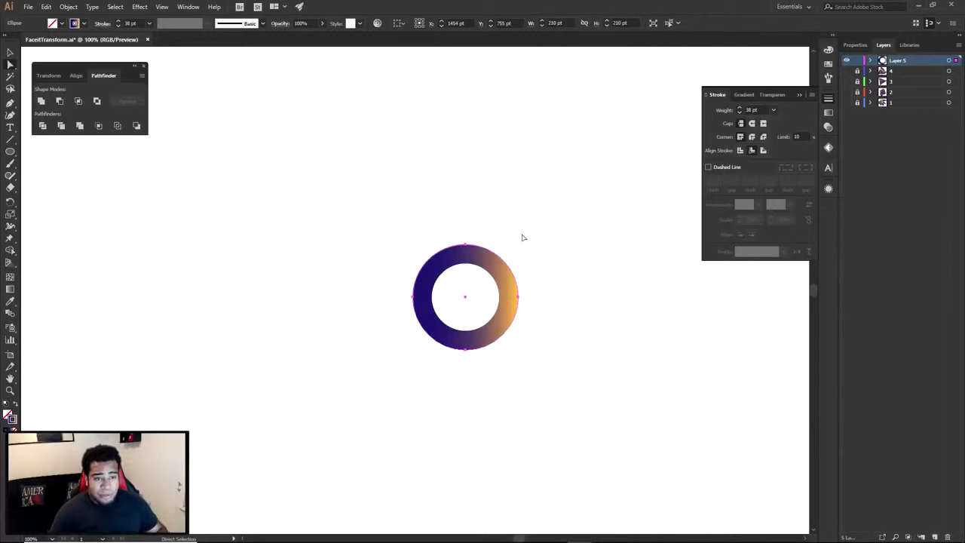
# - Show layer 4 to compare its spiral and the small circle with the canvas limits, and hide the layer again
pyautogui.scroll(-4, 612, 216)
pyautogui.scroll(-2, 612, 217)
pyautogui.moveTo(599, 233); pyautogui.dragTo(558, 274)
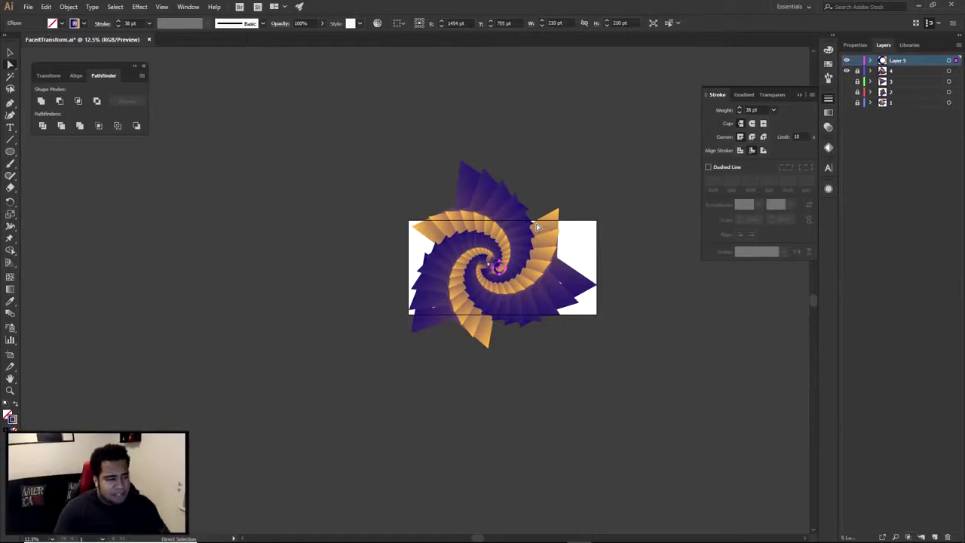
pyautogui.hotkey('ctrl', '-')
pyautogui.hotkey('ctrl', '-')
pyautogui.hotkey('ctrl', '-')
pyautogui.hotkey('ctrl', '-')
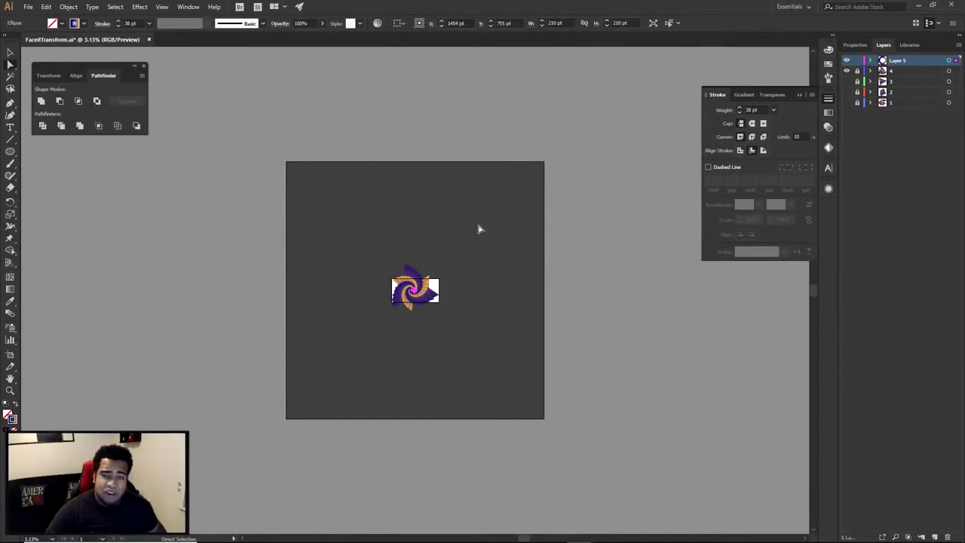
pyautogui.hotkey('ctrl', '+')
pyautogui.hotkey('ctrl', '+')
pyautogui.hotkey('ctrl', '+')
pyautogui.hotkey('ctrl', '+')
pyautogui.hotkey('ctrl', '+')
pyautogui.hotkey('ctrl', '+')
pyautogui.hotkey('ctrl', '+')
pyautogui.hotkey('ctrl', '+')
pyautogui.hotkey('ctrl', '+')
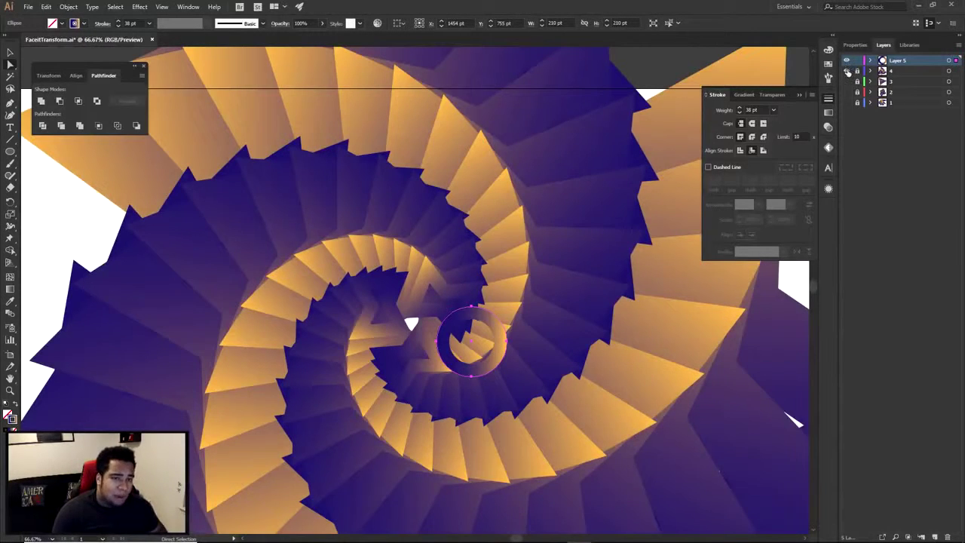
pyautogui.click(846, 71)
# - Scale the circle down around its centre to about 118 pt in diameter
pyautogui.hotkey('ctrl', '+')
pyautogui.hotkey('ctrl', '+')
pyautogui.hotkey('ctrl', '+')
pyautogui.moveTo(620, 244); pyautogui.dragTo(542, 238)
pyautogui.scroll(-4, 543, 238)
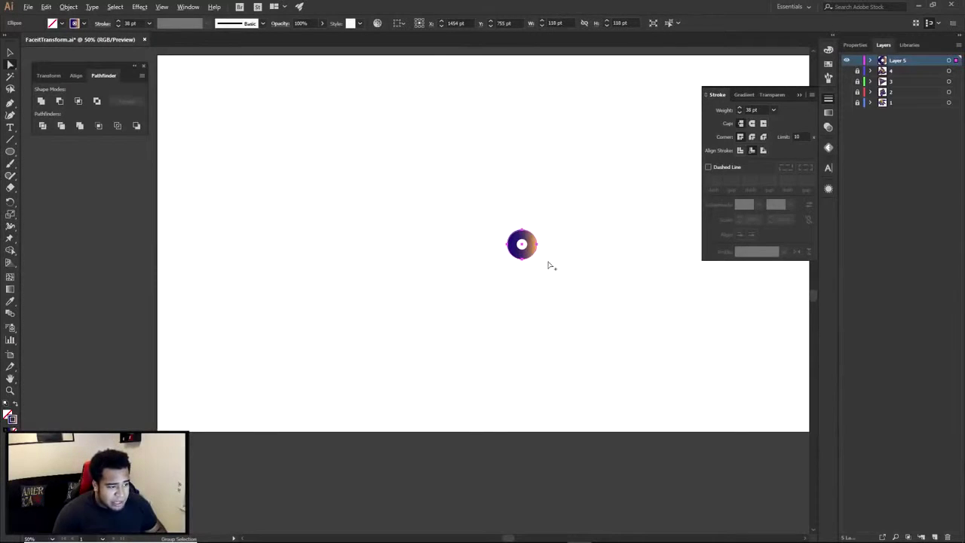
# - Reduce the circle's stroke weight to 18 pt
pyautogui.scroll(3, 526, 246)
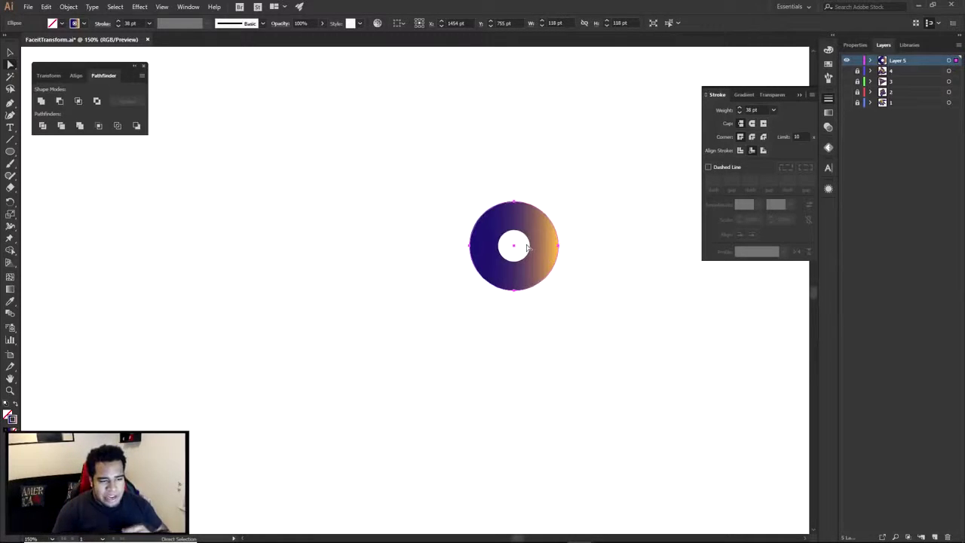
pyautogui.click(740, 112)
pyautogui.click(739, 112)
pyautogui.click(739, 112)
pyautogui.click(739, 112)
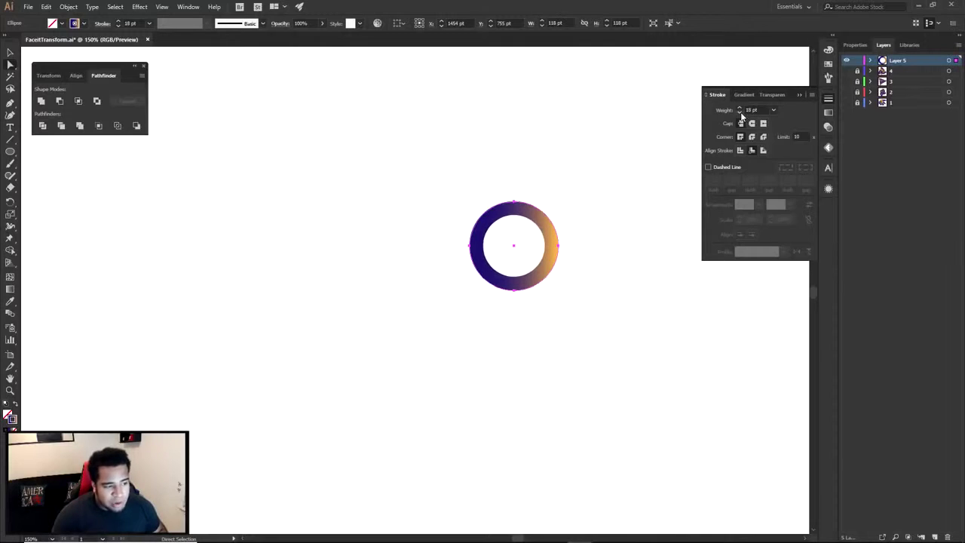
# - Check the circle's size against the whole artboard with nothing selected, and select the circle again
pyautogui.click(591, 204)
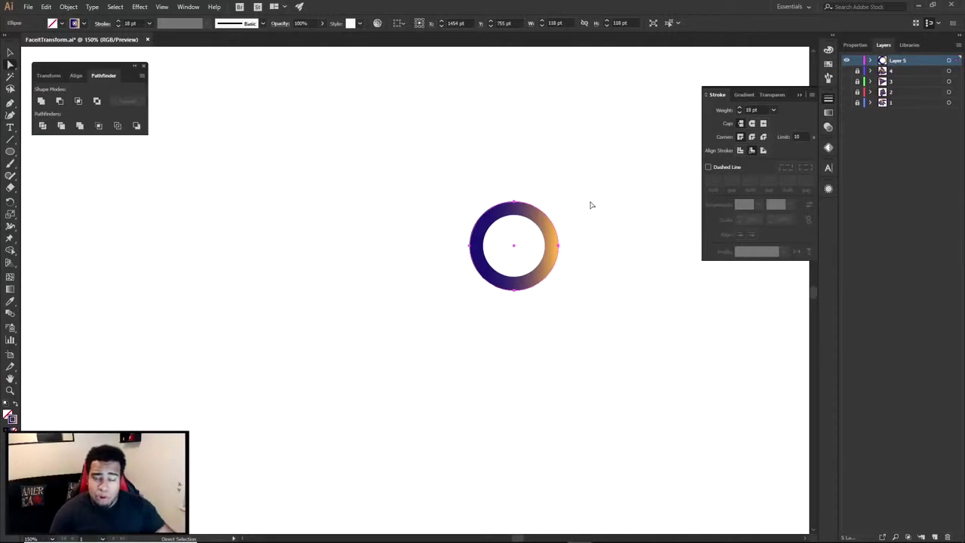
pyautogui.scroll(-6, 590, 204)
pyautogui.moveTo(619, 208); pyautogui.dragTo(581, 249)
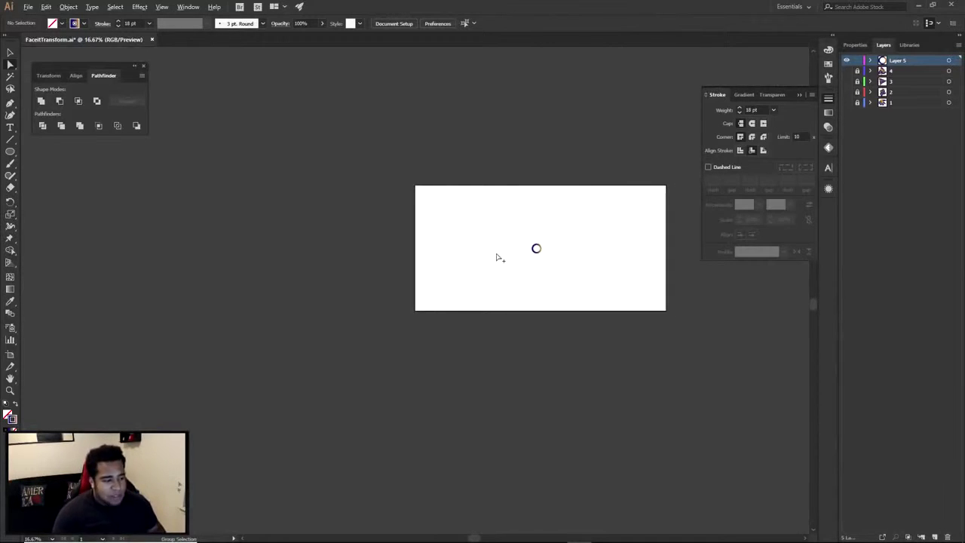
pyautogui.scroll(4, 496, 254)
pyautogui.moveTo(648, 255); pyautogui.dragTo(522, 267)
pyautogui.moveTo(472, 177); pyautogui.dragTo(622, 295)
pyautogui.scroll(1, 607, 267)
pyautogui.moveTo(555, 234); pyautogui.dragTo(548, 273)
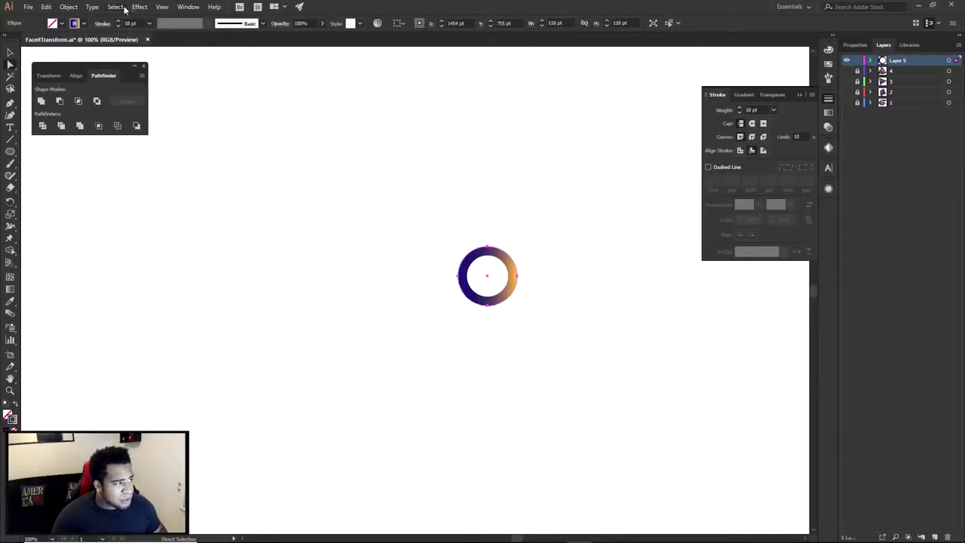
# - Start a Distort & Transform Transform effect on the circle with preview on, 20 copies and a rotation angle of 324°
pyautogui.click(138, 7)
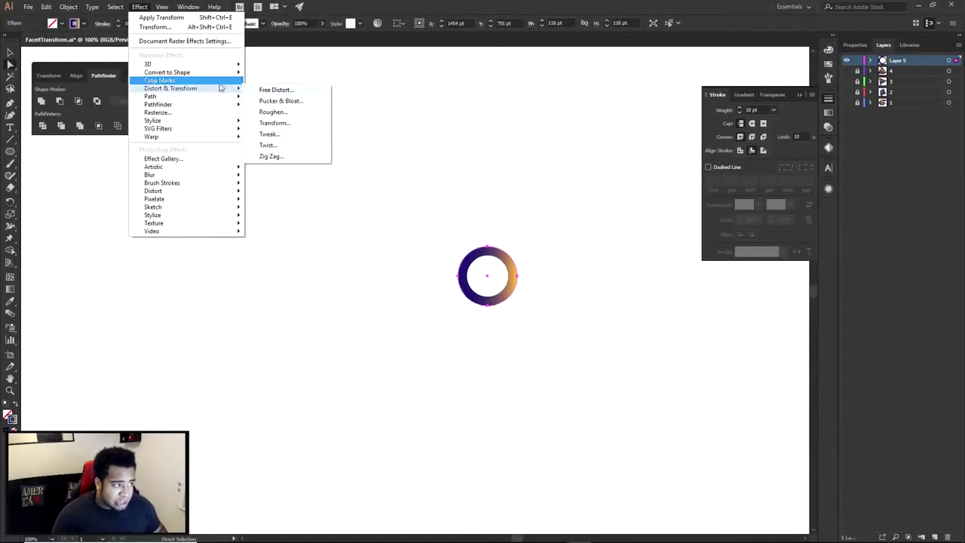
pyautogui.click(288, 122)
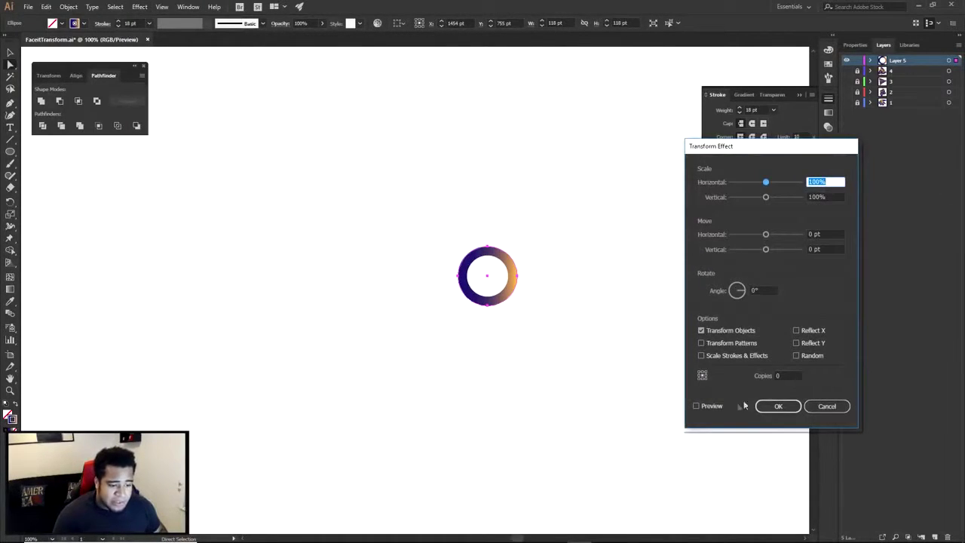
pyautogui.click(708, 407)
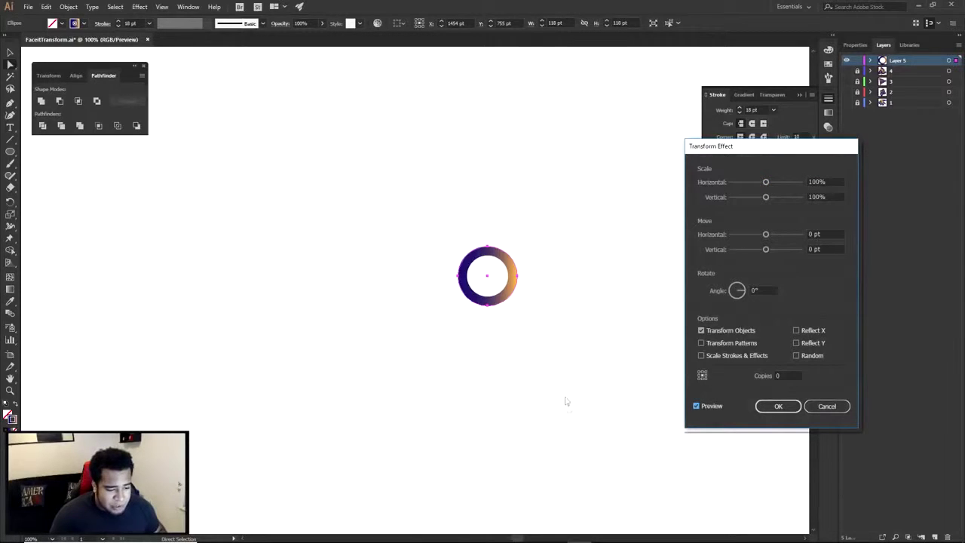
pyautogui.click(787, 375)
pyautogui.write('20')
pyautogui.click(741, 294)
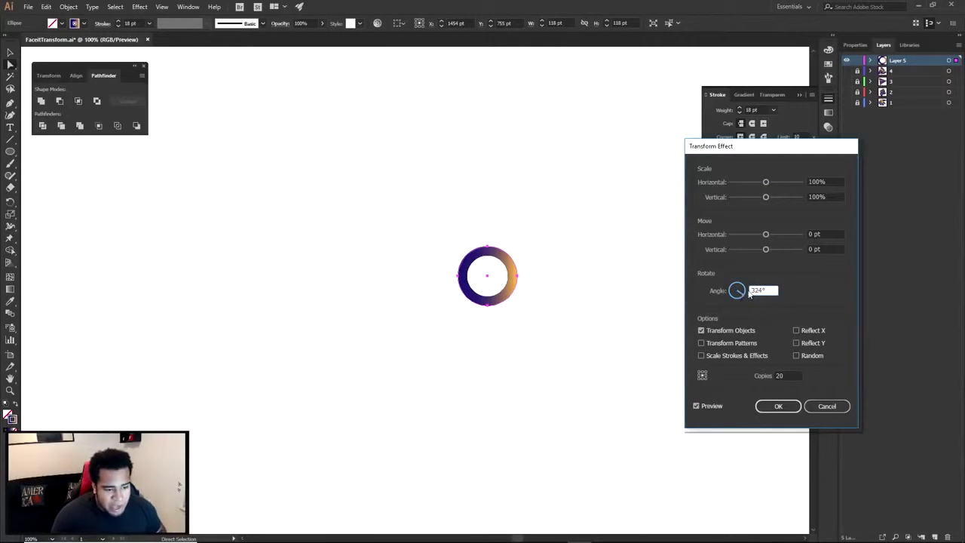
pyautogui.click(788, 375)
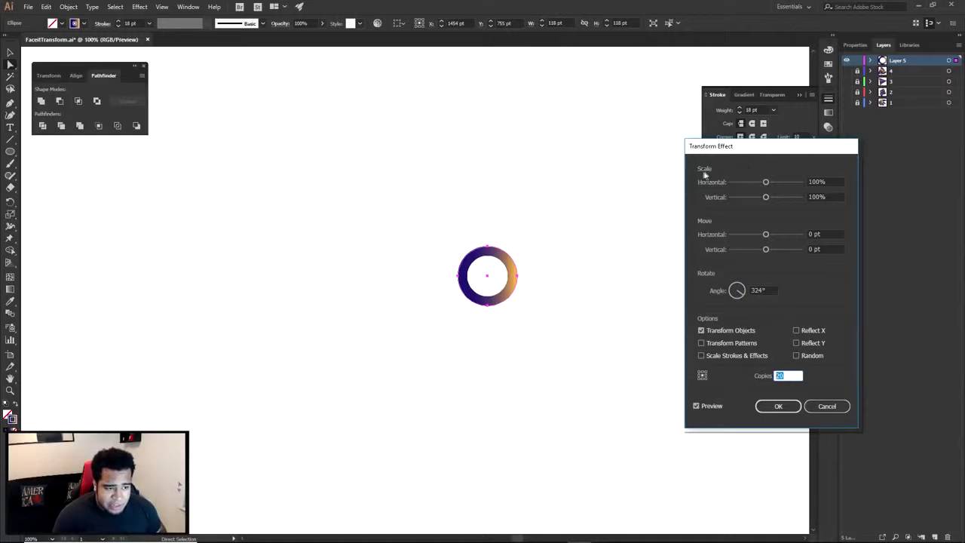
# - Set the Transform effect's horizontal scale to 103% and its vertical scale to 114%
pyautogui.moveTo(766, 183); pyautogui.dragTo(771, 195)
pyautogui.click(766, 196)
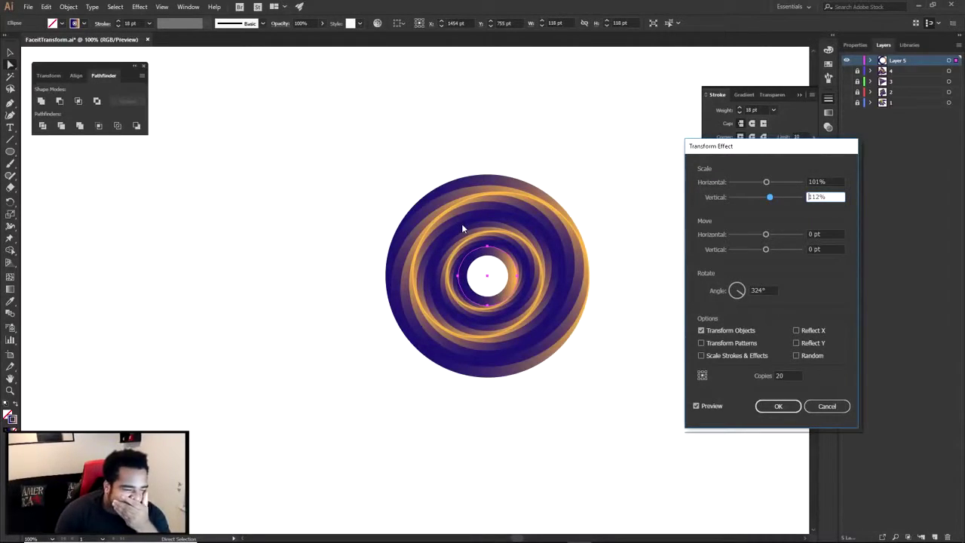
pyautogui.click(824, 185)
pyautogui.press('Up')
pyautogui.press('Up')
pyautogui.click(826, 195)
pyautogui.press('Up')
pyautogui.press('Up')
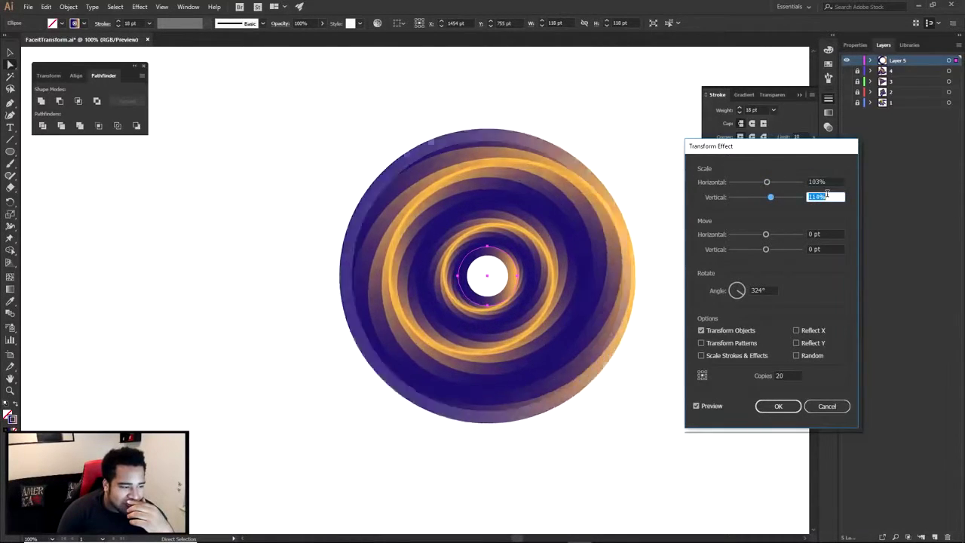
# - Raise the Transform effect's vertical scale gradually to 144% and bring it back down to 132%
pyautogui.press('Up')
pyautogui.press('Up')
pyautogui.press('Up')
pyautogui.press('Up')
pyautogui.press('Up')
pyautogui.press('Up')
pyautogui.press('Up')
pyautogui.press('Up')
pyautogui.press('Up')
pyautogui.press('Up')
pyautogui.press('Up')
pyautogui.press('Up')
pyautogui.press('Up')
pyautogui.press('Up')
pyautogui.press('Up')
pyautogui.press('Up')
pyautogui.press('Up')
pyautogui.press('Up')
pyautogui.press('Up')
pyautogui.press('Up')
pyautogui.press('Up')
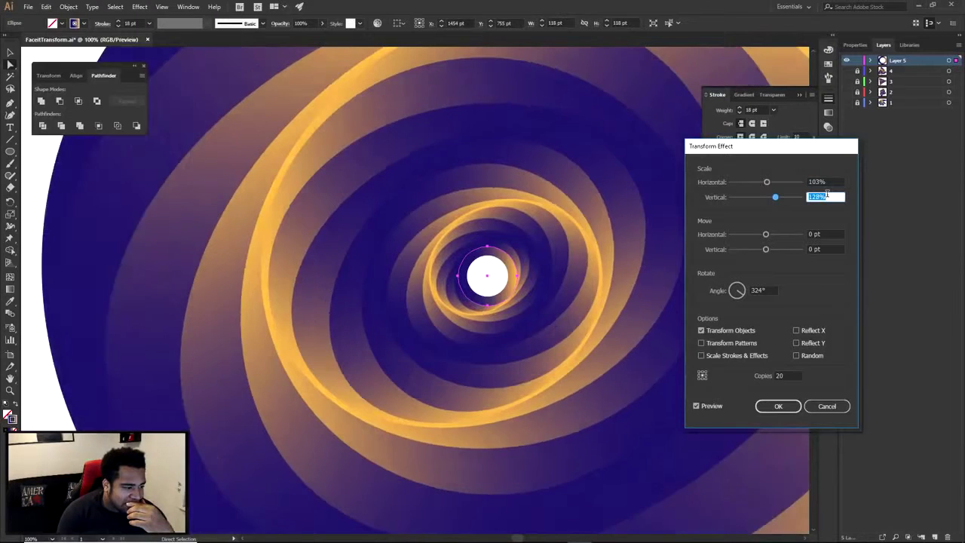
pyautogui.press('Up')
pyautogui.press('Up')
pyautogui.press('Up')
pyautogui.press('Up')
pyautogui.press('Up')
pyautogui.press('Up')
pyautogui.press('Up')
pyautogui.press('Up')
pyautogui.press('Up')
pyautogui.press('Up')
pyautogui.press('Up')
pyautogui.press('Up')
pyautogui.press('Up')
pyautogui.press('Up')
pyautogui.press('Up')
pyautogui.press('Up')
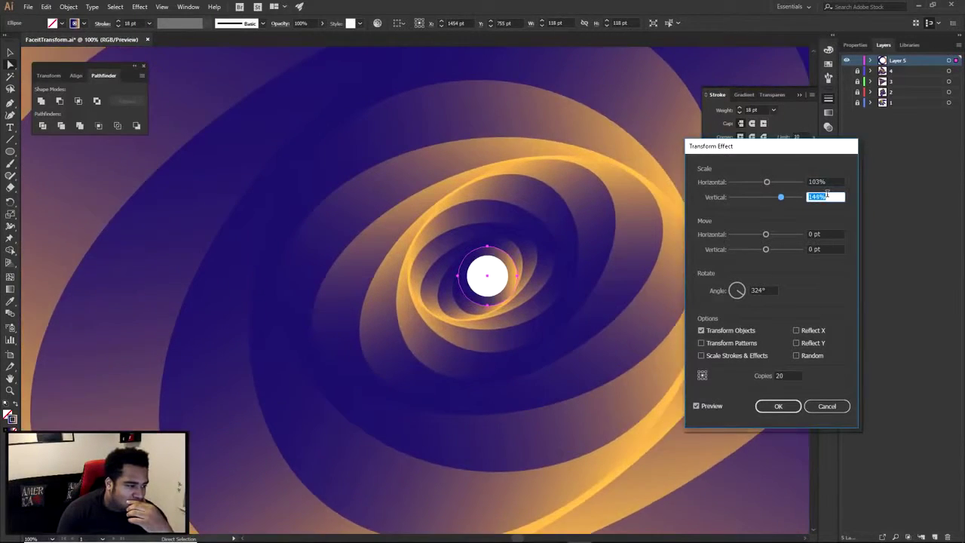
pyautogui.press('Down')
pyautogui.press('Down')
pyautogui.press('Down')
pyautogui.press('Down')
pyautogui.press('Down')
pyautogui.press('Down')
pyautogui.press('Down')
pyautogui.press('Down')
pyautogui.press('Down')
pyautogui.press('Down')
pyautogui.press('Down')
pyautogui.press('Down')
pyautogui.press('Down')
pyautogui.press('Down')
pyautogui.press('Down')
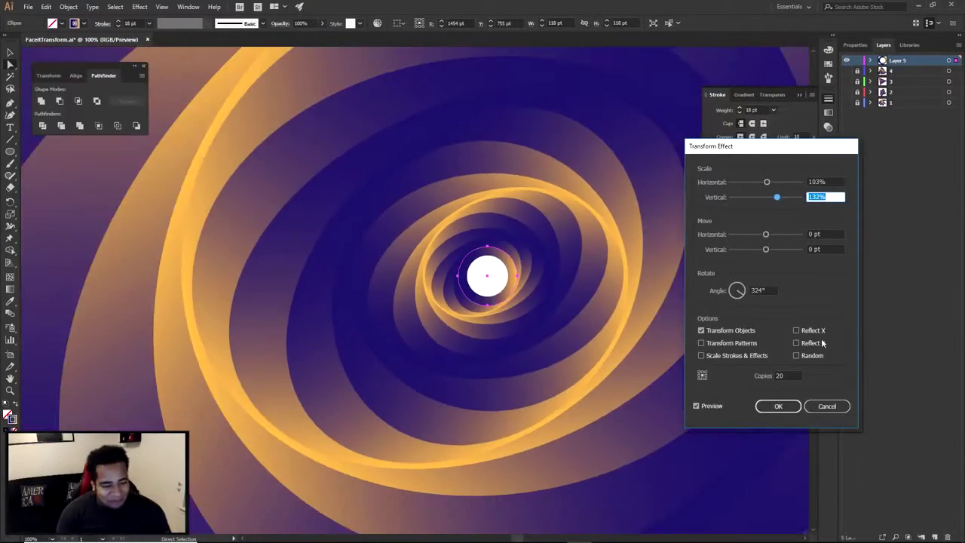
# - Set the Transform effect to 60 copies and a rotation angle of 276°, and lower its vertical scale
pyautogui.click(790, 376)
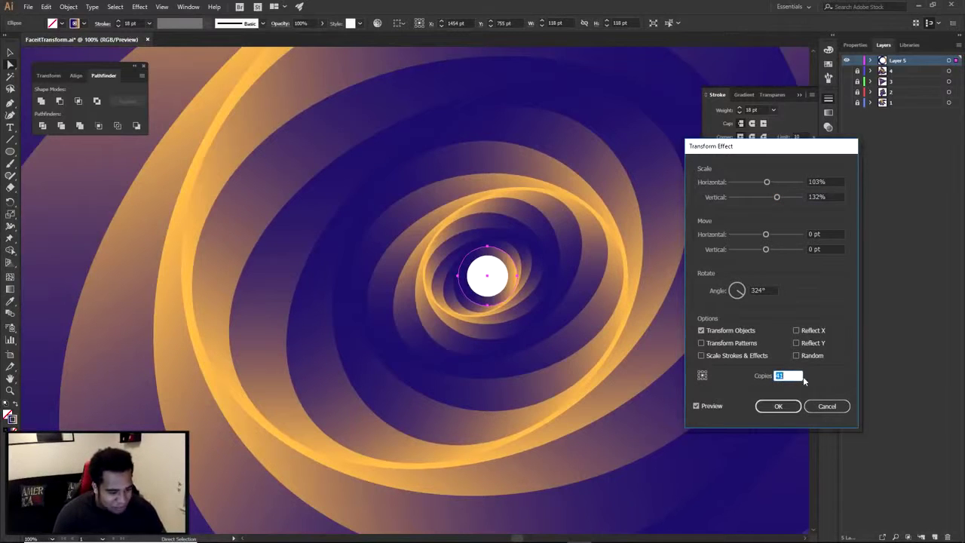
pyautogui.click(756, 290)
pyautogui.press('Down')
pyautogui.press('Down')
pyautogui.press('Down')
pyautogui.press('Down')
pyautogui.press('Down')
pyautogui.press('Down')
pyautogui.press('Down')
pyautogui.press('Down')
pyautogui.press('Down')
pyautogui.press('Down')
pyautogui.press('Down')
pyautogui.press('Down')
pyautogui.press('Down')
pyautogui.press('Down')
pyautogui.press('Down')
pyautogui.press('Down')
pyautogui.press('Down')
pyautogui.press('Down')
pyautogui.press('Down')
pyautogui.press('Down')
pyautogui.press('Down')
pyautogui.press('Down')
pyautogui.press('Down')
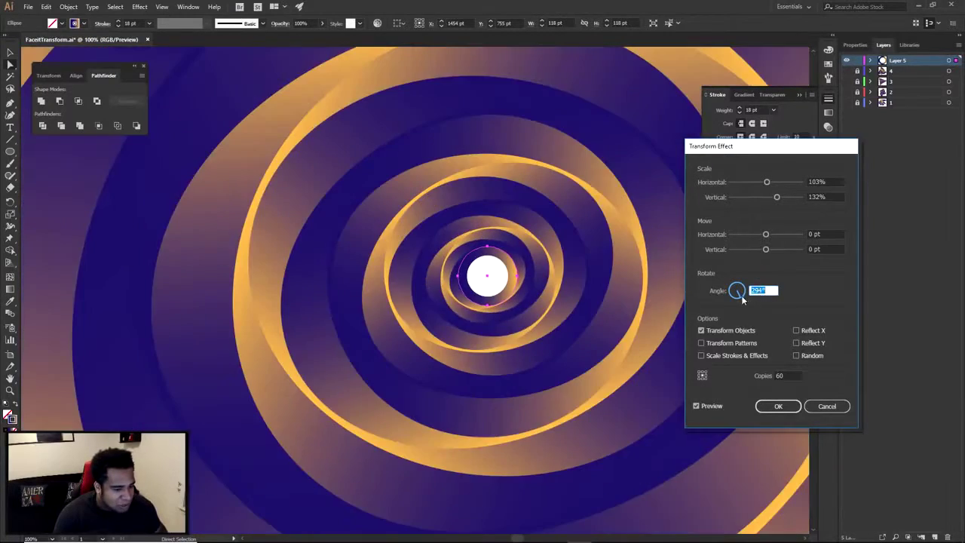
pyautogui.click(739, 295)
pyautogui.moveTo(738, 295); pyautogui.dragTo(737, 295)
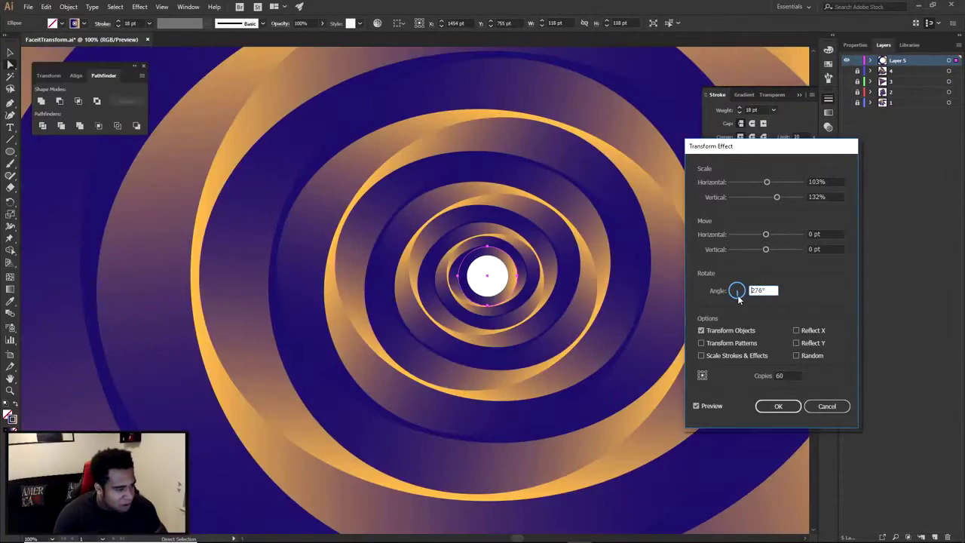
pyautogui.moveTo(776, 197); pyautogui.dragTo(767, 181)
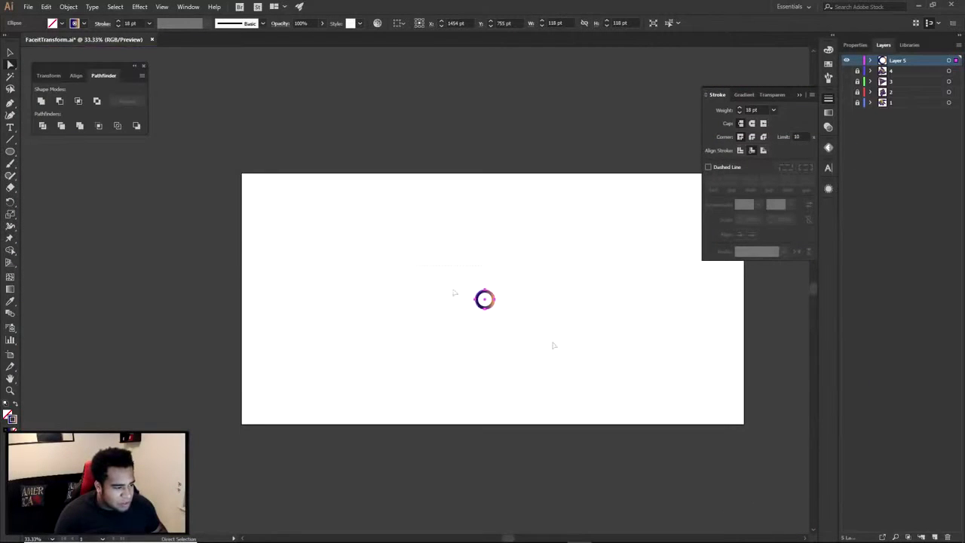
# - Preview the Transform effect on the circle with a -10 pt horizontal and -58 pt vertical move, and discard it
pyautogui.click(140, 7)
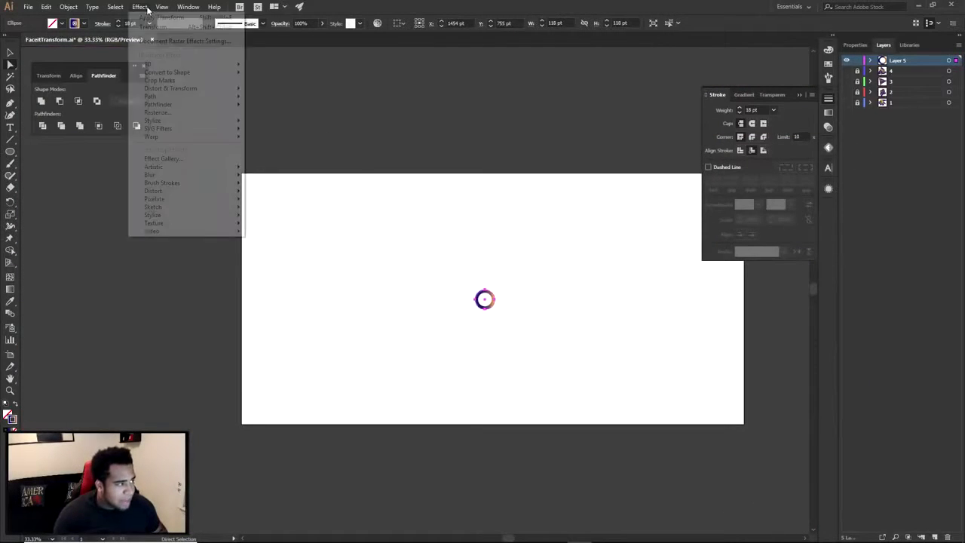
pyautogui.click(181, 27)
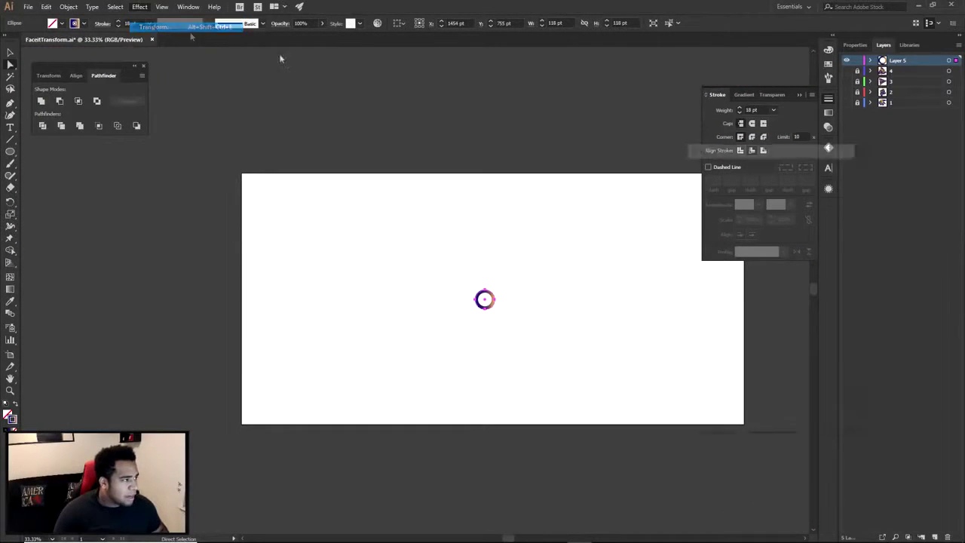
pyautogui.click(713, 404)
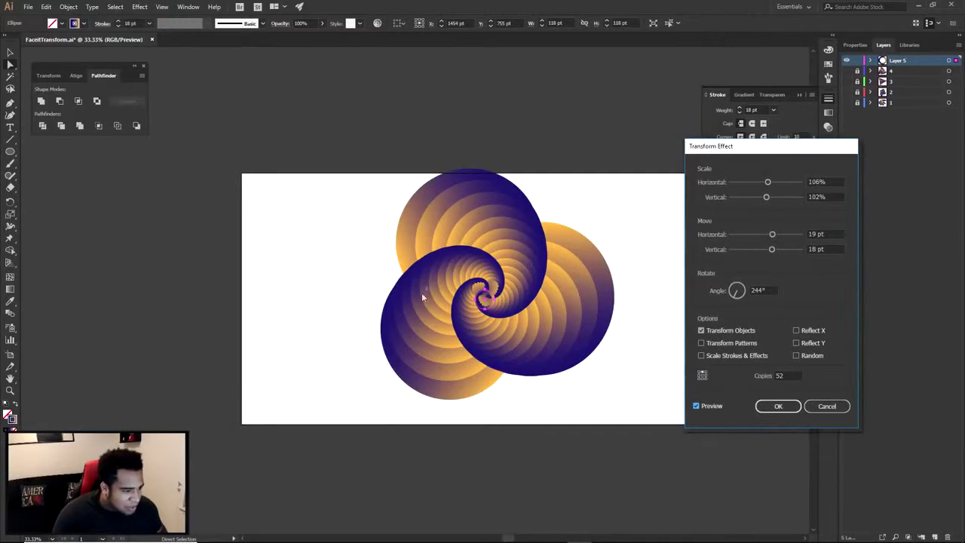
pyautogui.moveTo(772, 235); pyautogui.dragTo(748, 252)
pyautogui.click(772, 249)
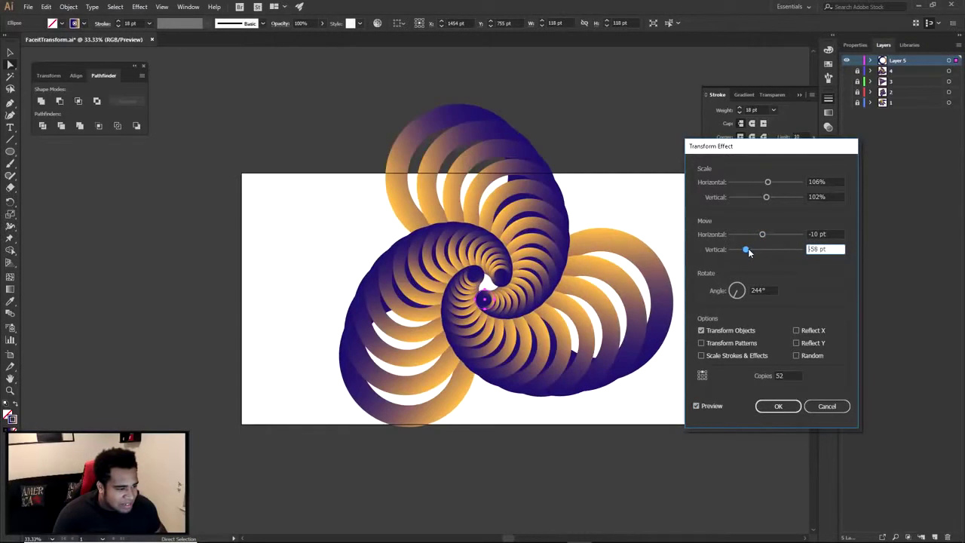
pyautogui.click(827, 406)
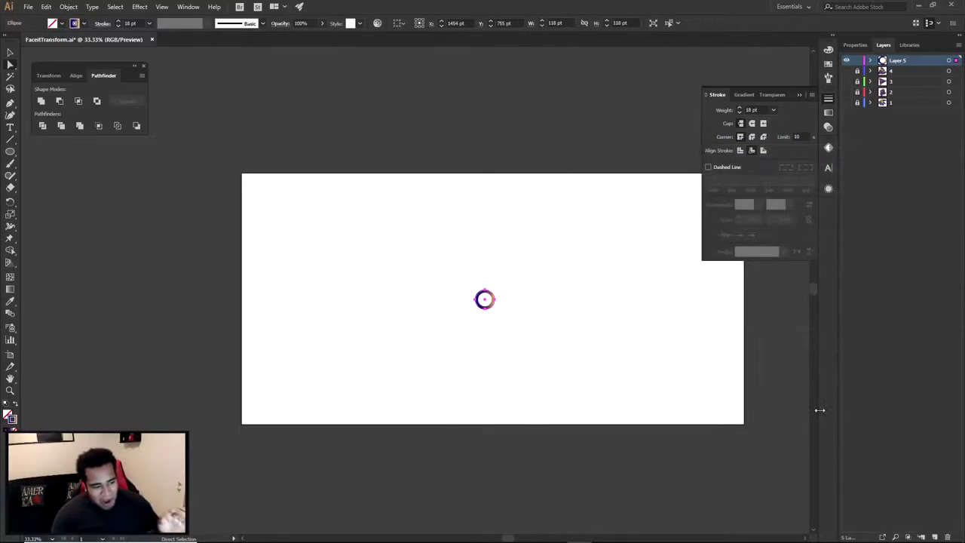
# - Give the circle a solid black fill and select it again
pyautogui.click(7, 414)
pyautogui.click(5, 429)
pyautogui.click(401, 329)
pyautogui.moveTo(395, 244); pyautogui.dragTo(571, 383)
# - Preview the Transform effect on the black-filled circle, vary the number of copies, and discard the effect
pyautogui.click(139, 7)
pyautogui.click(174, 26)
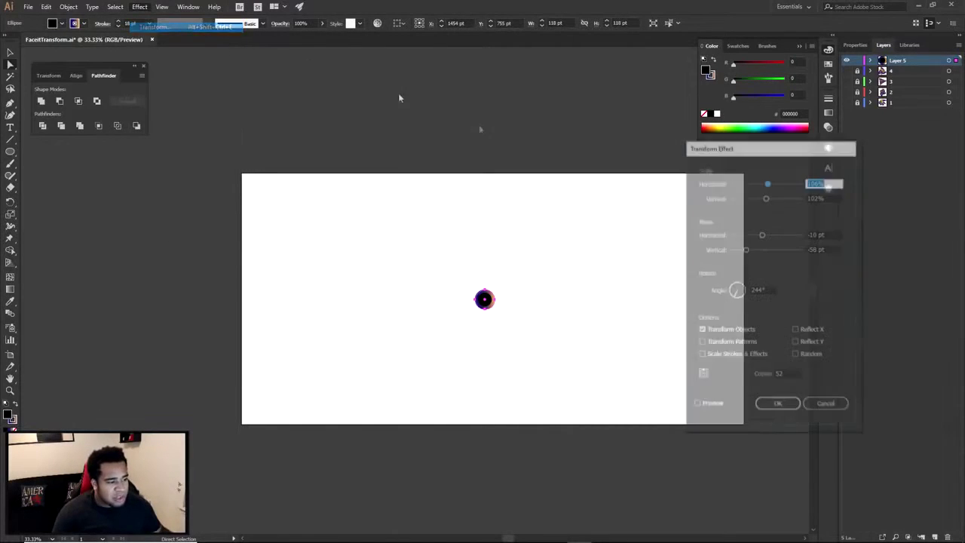
pyautogui.click(695, 406)
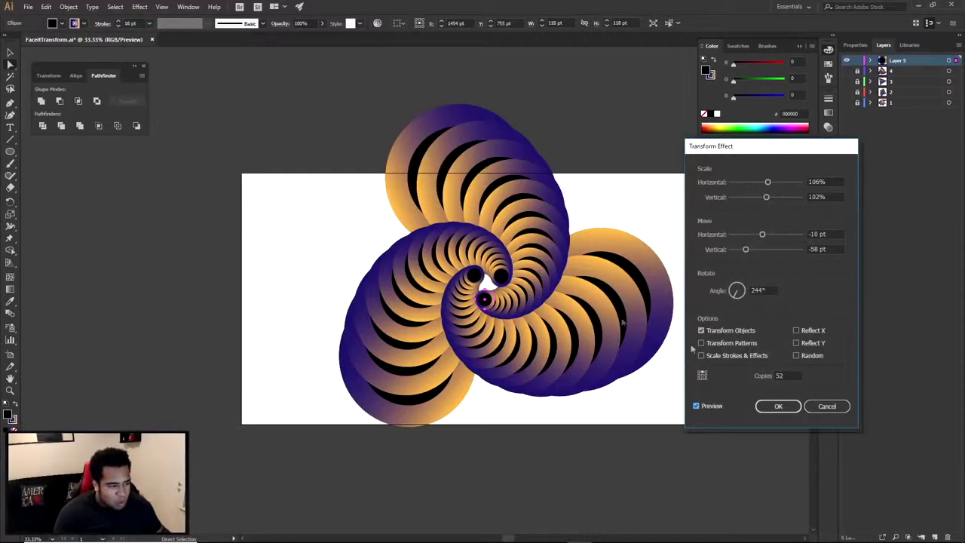
pyautogui.click(784, 374)
pyautogui.scroll(9, 785, 372)
pyautogui.scroll(-9, 784, 373)
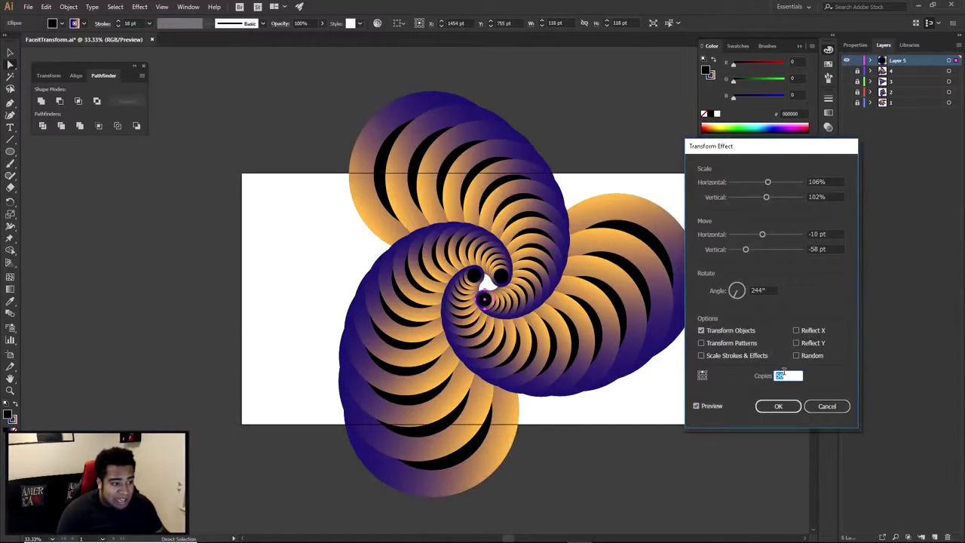
pyautogui.click(832, 410)
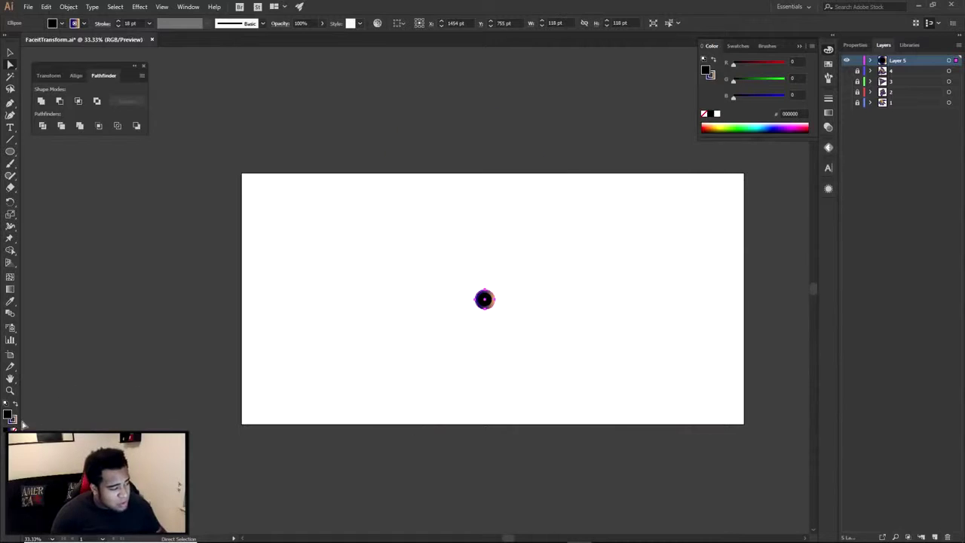
# - Remove the circle's black fill and reopen the Transform effect for it with preview on
pyautogui.click(13, 428)
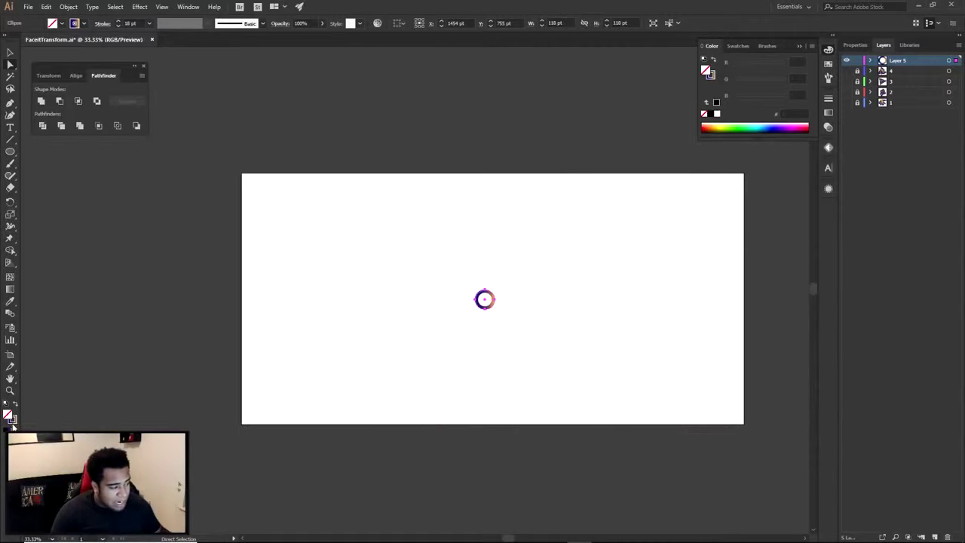
pyautogui.click(11, 428)
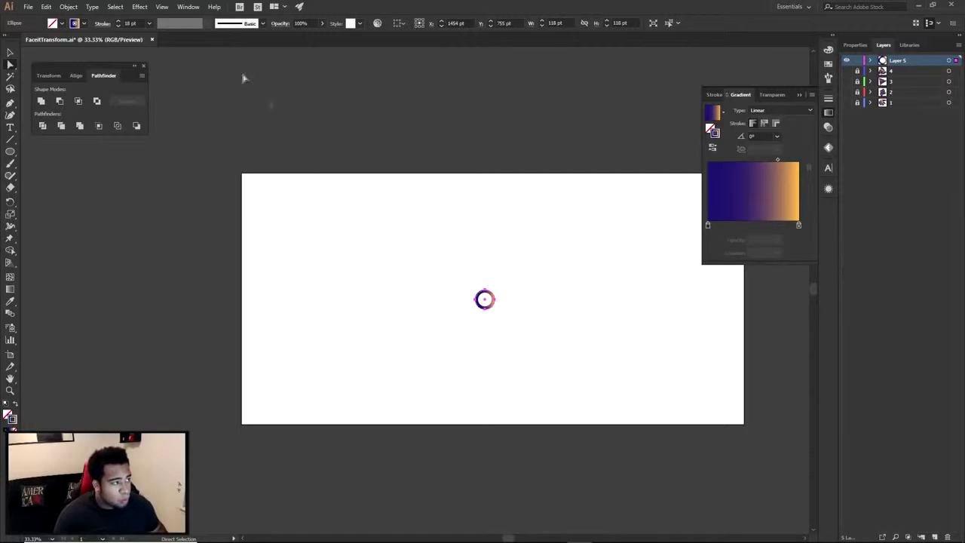
pyautogui.click(140, 7)
pyautogui.click(169, 25)
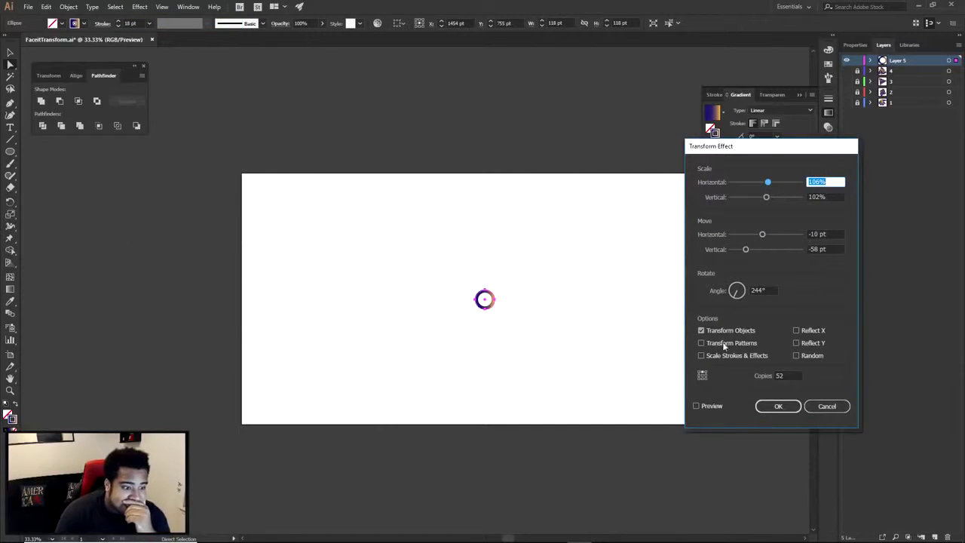
pyautogui.click(696, 405)
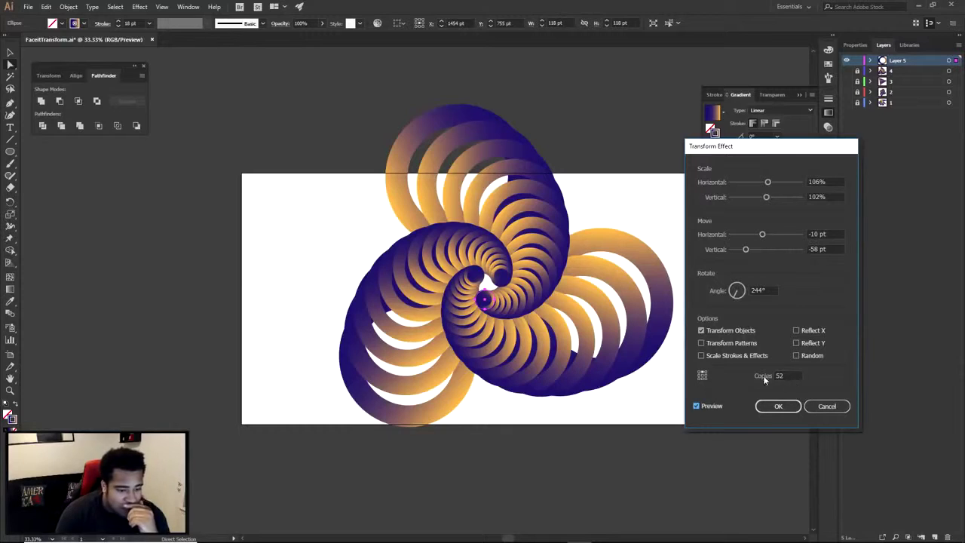
# - Set the Transform effect to 100 copies and a rotation angle of 183°
pyautogui.click(763, 379)
pyautogui.write('1000')
pyautogui.press('BackSpace')
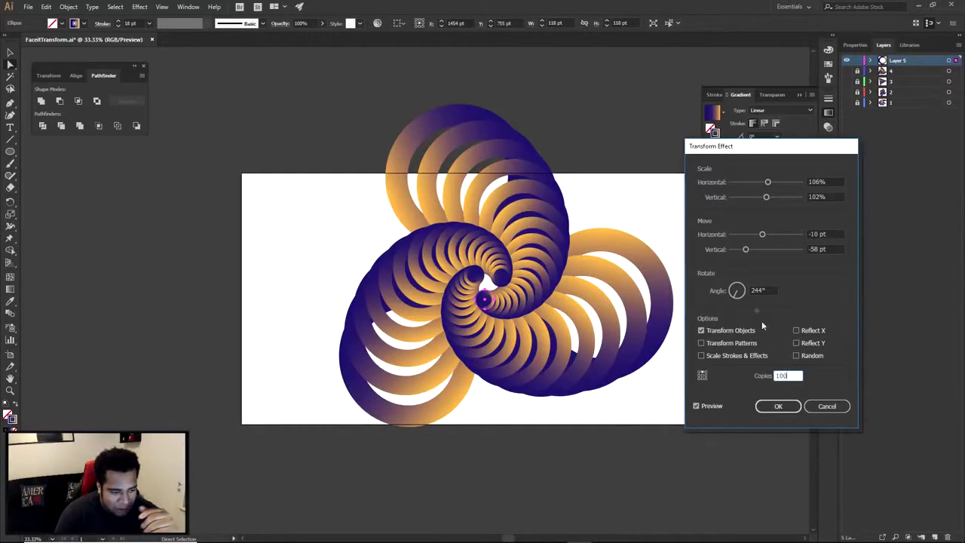
pyautogui.click(735, 294)
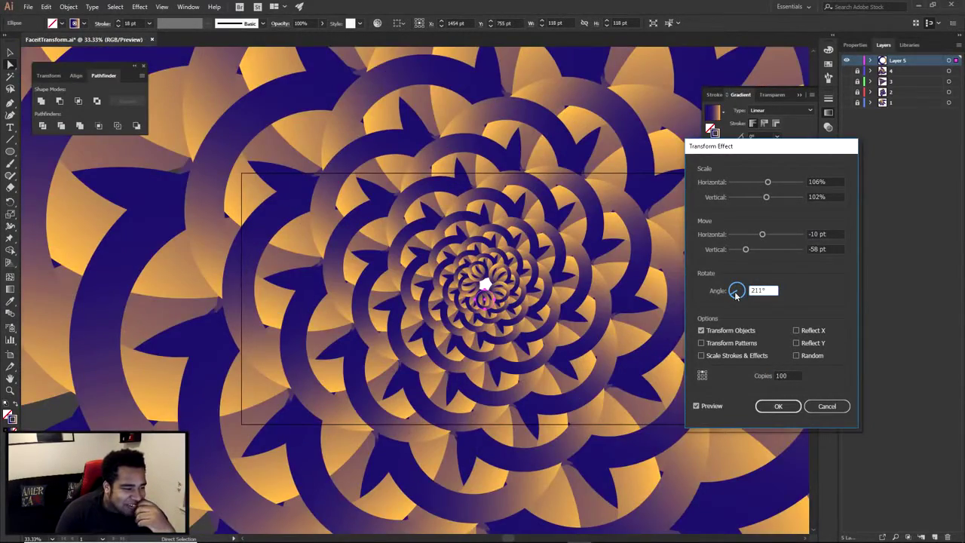
pyautogui.moveTo(736, 294); pyautogui.dragTo(735, 291)
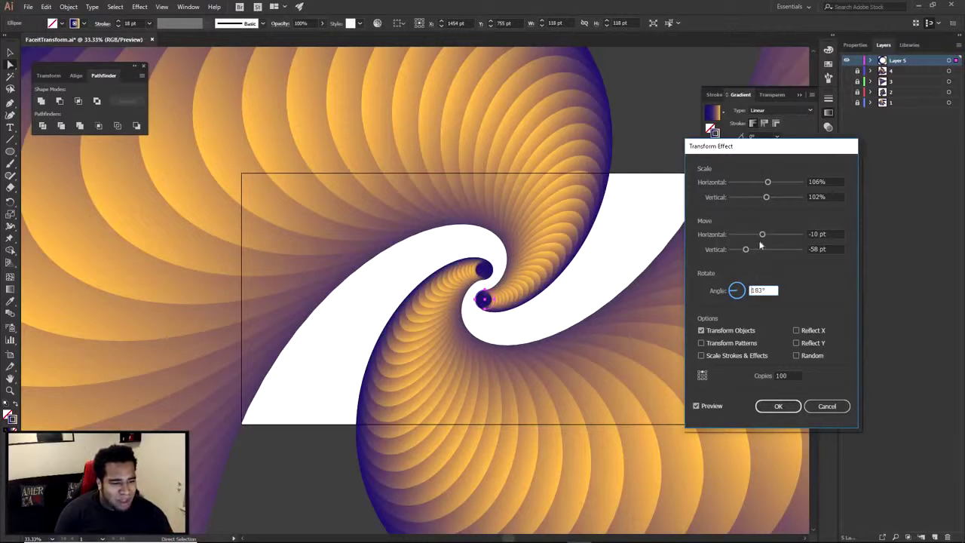
# - Try the Transform effect with a horizontal scale of 54% and a move of 56 pt horizontally and -42 pt vertically
pyautogui.moveTo(746, 249); pyautogui.dragTo(751, 251)
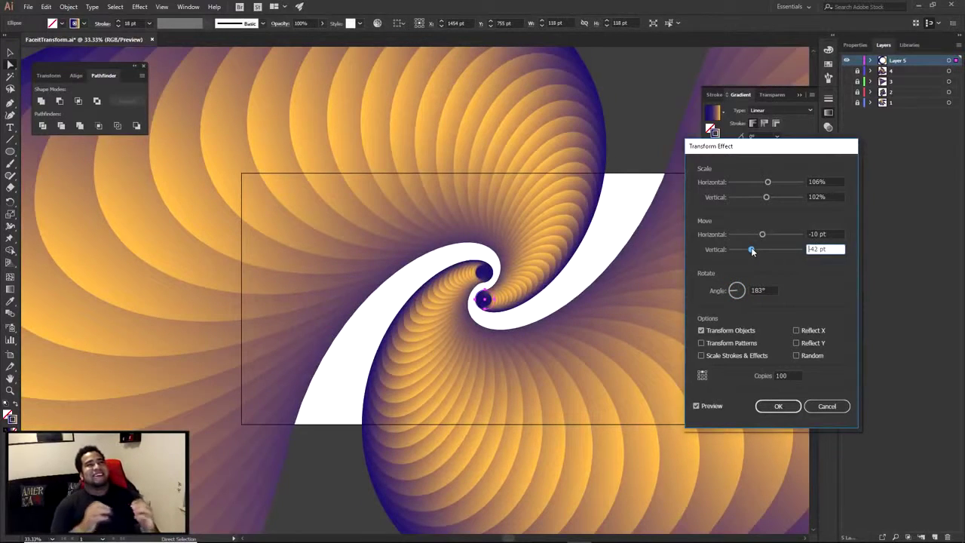
pyautogui.moveTo(763, 234); pyautogui.dragTo(784, 236)
pyautogui.moveTo(767, 182); pyautogui.dragTo(759, 193)
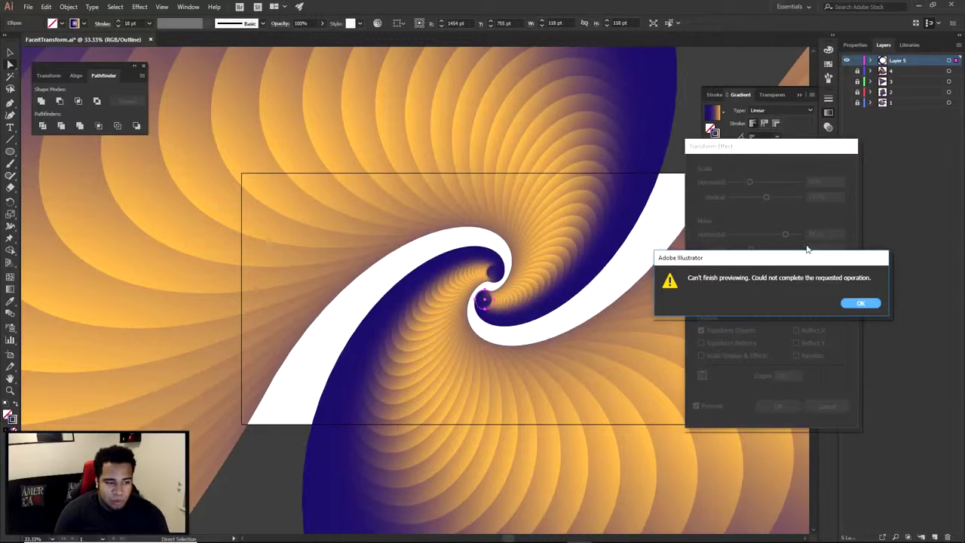
pyautogui.click(861, 303)
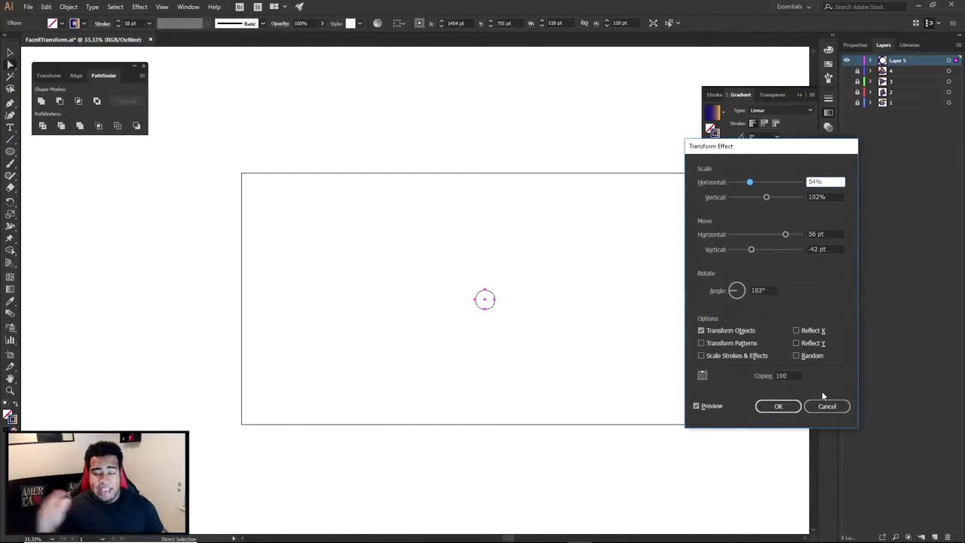
pyautogui.click(780, 406)
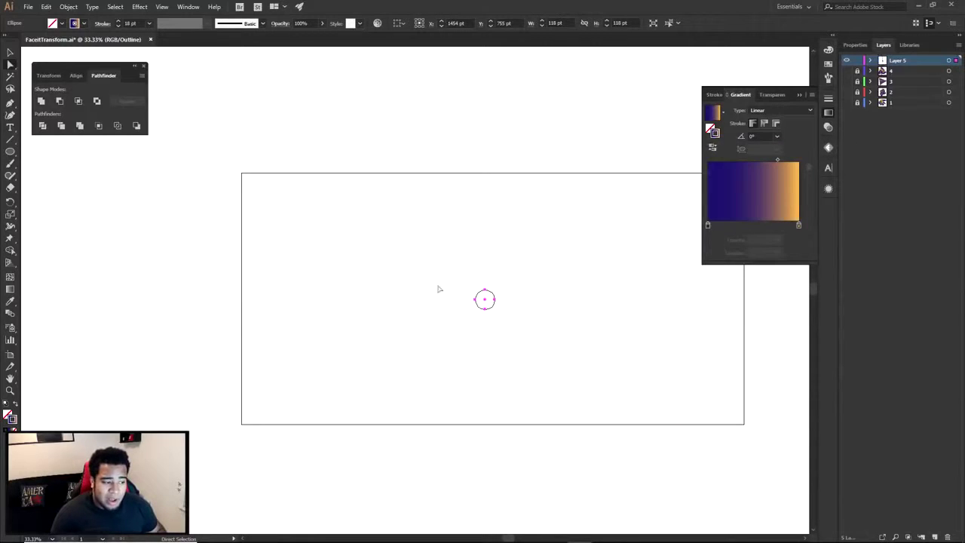
# - Switch back to preview display, undo the applied Transform effect and delete the circle
pyautogui.click(568, 383)
pyautogui.moveTo(406, 261); pyautogui.dragTo(587, 370)
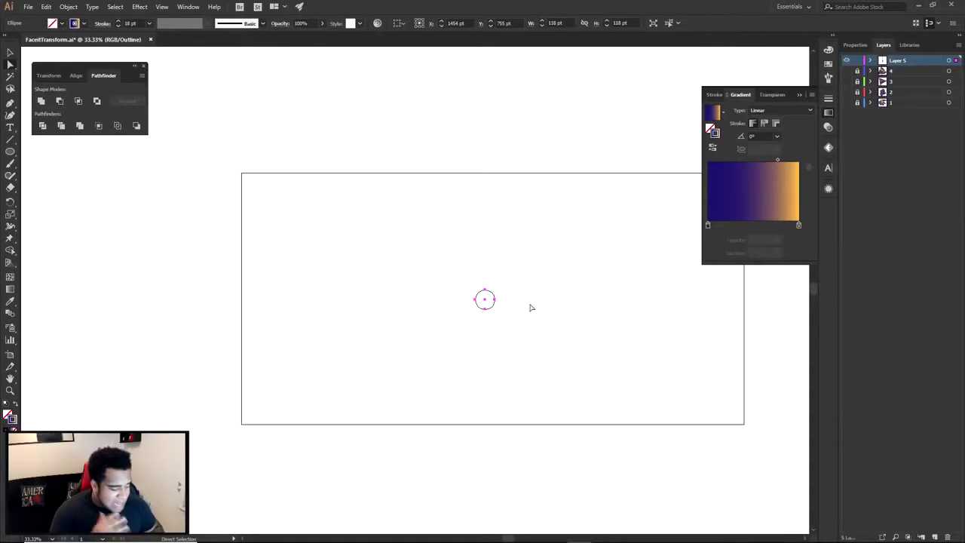
pyautogui.hotkey('ctrl', 'y')
pyautogui.hotkey('ctrl', 'z')
pyautogui.hotkey('ctrl', 'z')
pyautogui.scroll(2, 553, 296)
pyautogui.hotkey('ctrl', '=')
pyautogui.press('Delete')
pyautogui.press('p')
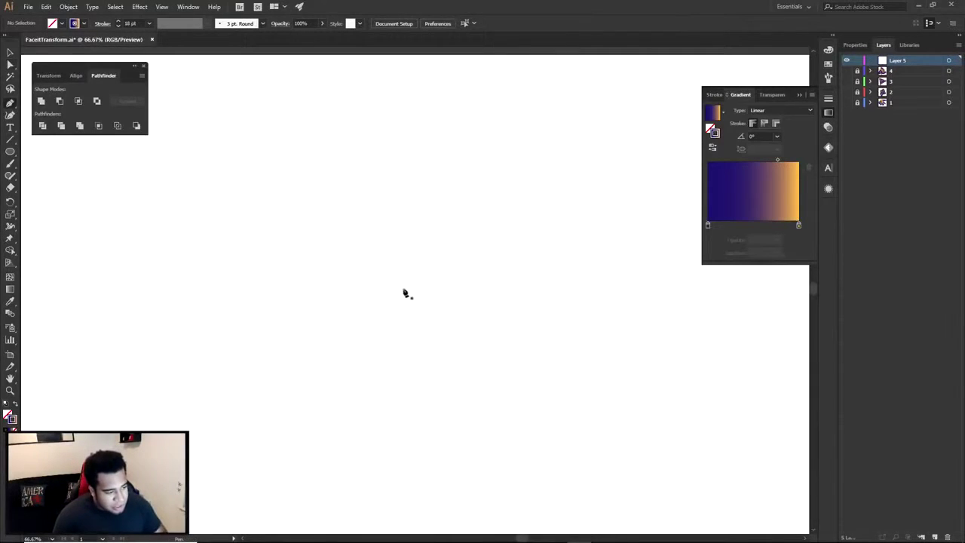
pyautogui.click(10, 153)
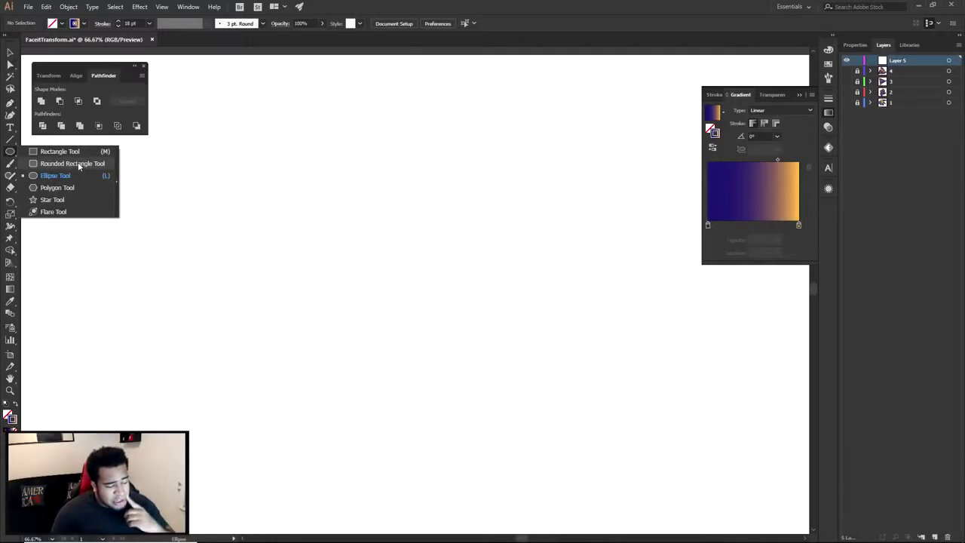
pyautogui.click(483, 263)
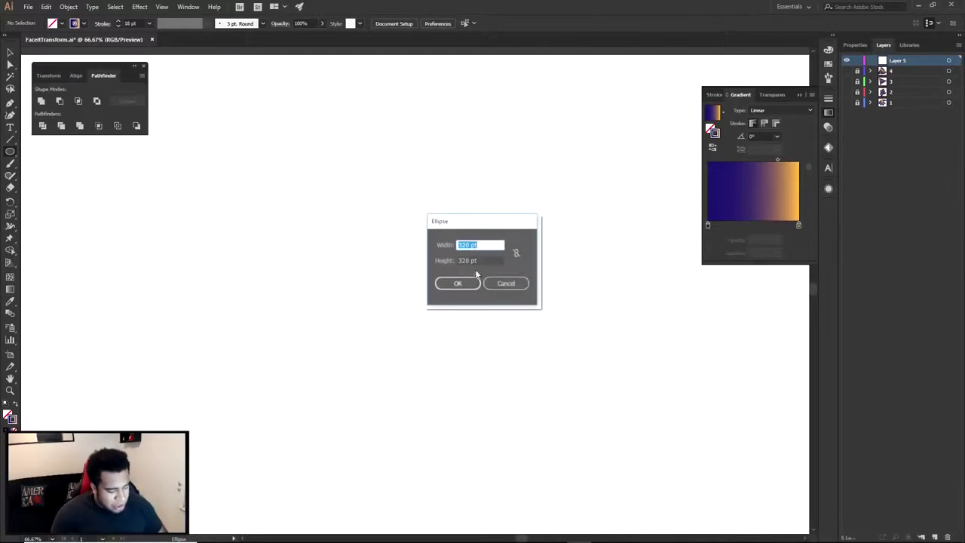
pyautogui.press('Escape')
# - Draw a closed freeform shape with the Pen tool, mixing straight corners and looping curves
pyautogui.press('p')
pyautogui.click(450, 251)
pyautogui.click(377, 315)
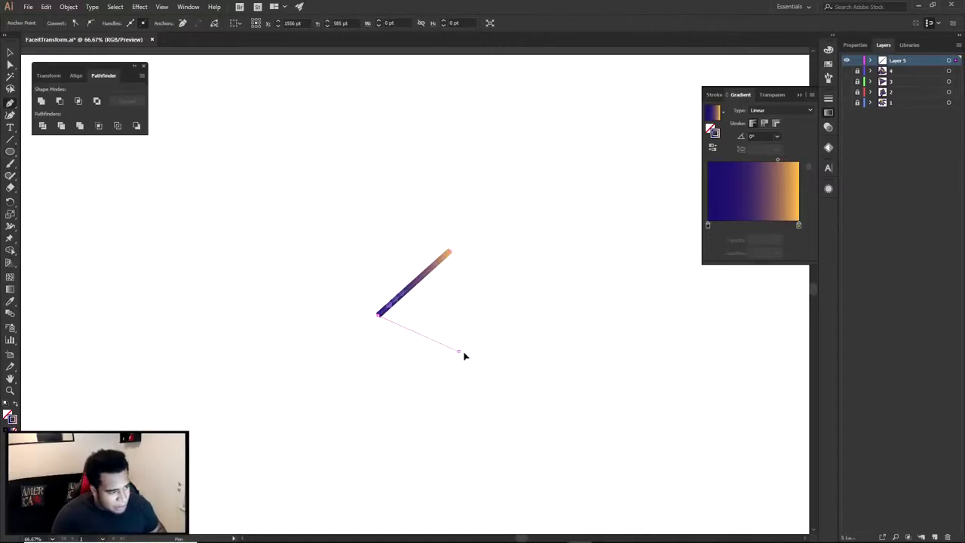
pyautogui.click(458, 351)
pyautogui.moveTo(457, 408)
pyautogui.mouseDown()
pyautogui.moveTo(515, 412)
pyautogui.moveTo(555, 385)
pyautogui.mouseUp()
pyautogui.moveTo(558, 317); pyautogui.dragTo(547, 420)
pyautogui.moveTo(499, 287); pyautogui.dragTo(491, 257)
pyautogui.moveTo(526, 236); pyautogui.dragTo(491, 307)
pyautogui.moveTo(435, 286); pyautogui.dragTo(441, 251)
pyautogui.click(450, 251)
# - Scale the freeform path down to about 135 × 150 pt and move it near the artboard's centre
pyautogui.press('a')
pyautogui.hotkey('ctrl', '-')
pyautogui.hotkey('ctrl', '-')
pyautogui.hotkey('ctrl', '-')
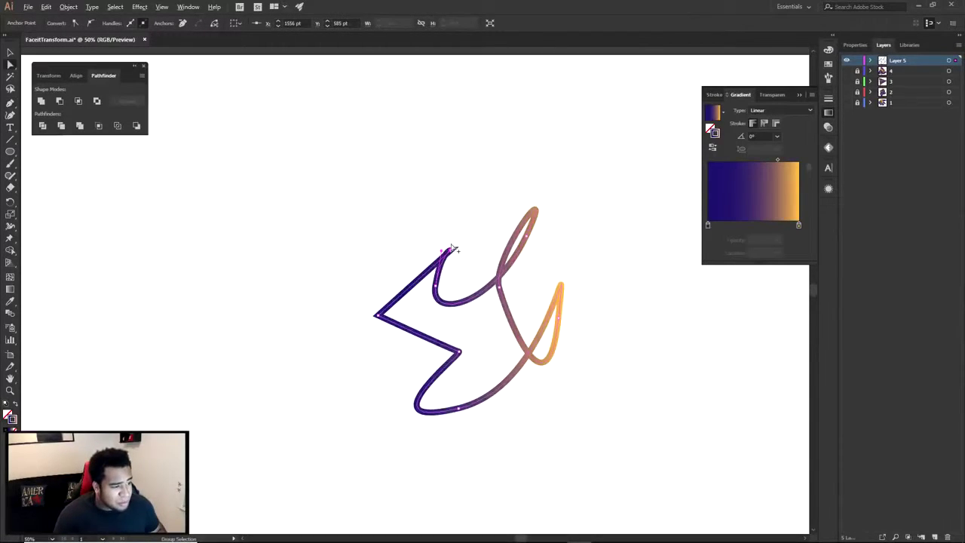
pyautogui.moveTo(332, 238); pyautogui.dragTo(550, 375)
pyautogui.moveTo(480, 262); pyautogui.dragTo(453, 291)
pyautogui.hotkey('ctrl', '+')
pyautogui.hotkey('ctrl', '+')
pyautogui.hotkey('ctrl', '+')
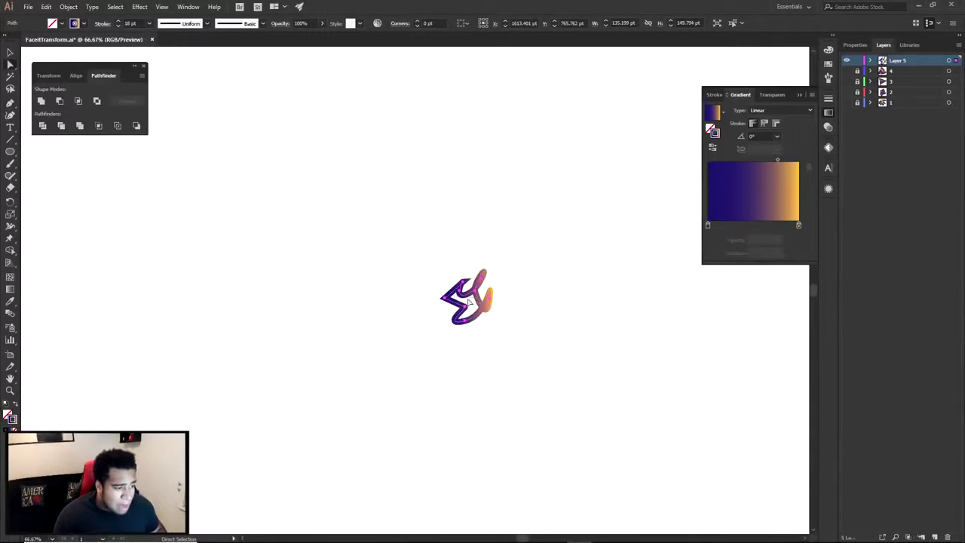
pyautogui.moveTo(410, 252); pyautogui.dragTo(564, 354)
pyautogui.press('v')
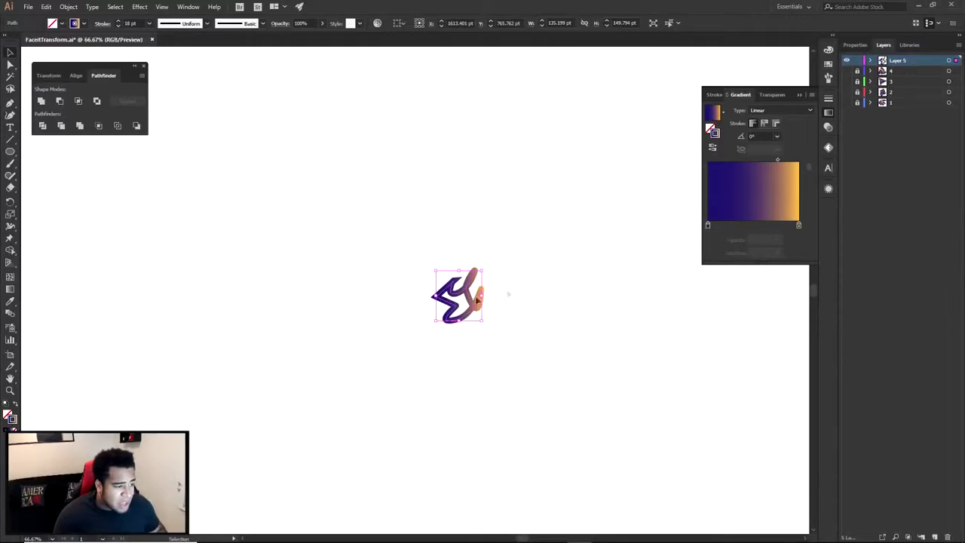
# - Start a Transform effect on the freeform path with preview on and 40 copies
pyautogui.hotkey('ctrl', '-')
pyautogui.hotkey('ctrl', '-')
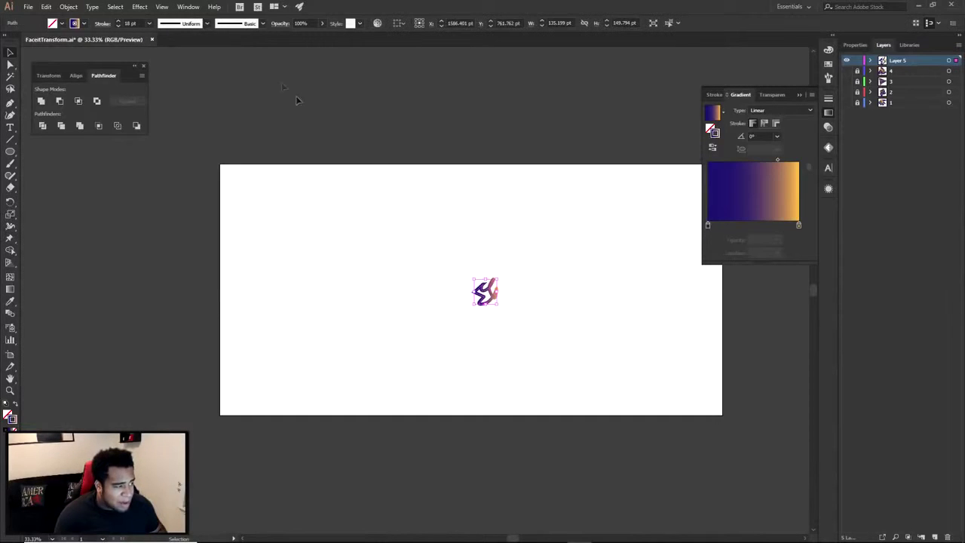
pyautogui.click(139, 8)
pyautogui.moveTo(166, 89)
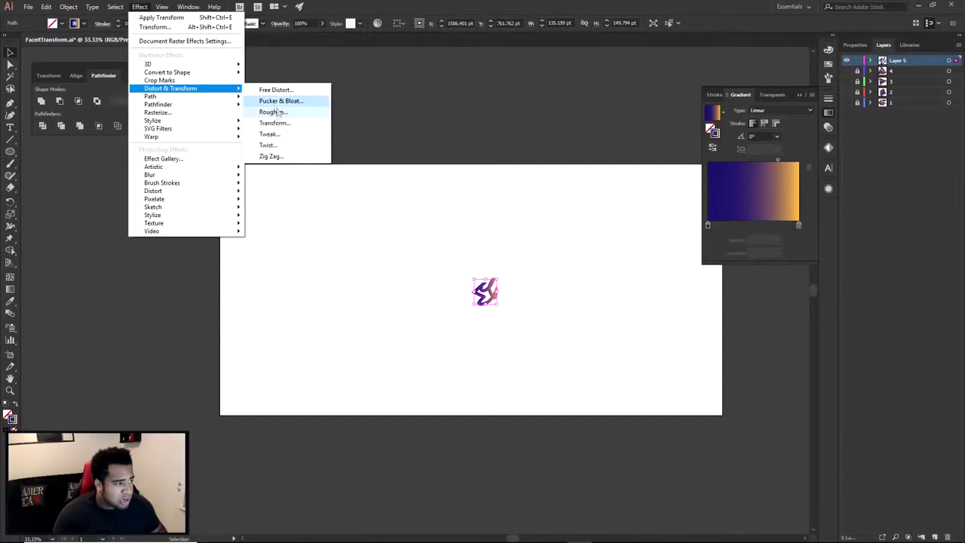
pyautogui.click(274, 122)
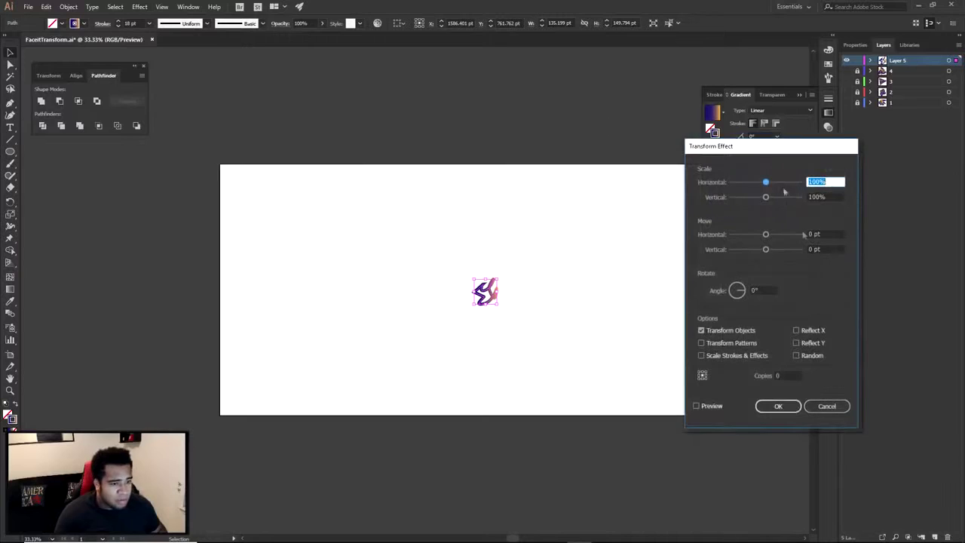
pyautogui.click(705, 405)
pyautogui.click(776, 375)
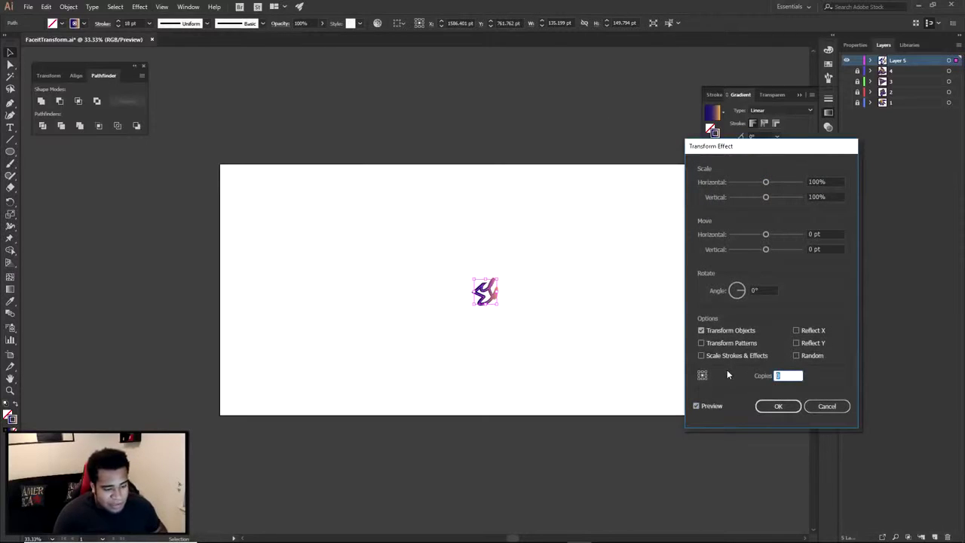
pyautogui.write('40')
# - Set the effect to a 14° rotation, 110% horizontal and 104% vertical scale, and a move of 6 pt horizontally and 16 pt vertically
pyautogui.click(753, 288)
pyautogui.scroll(9, 753, 289)
pyautogui.moveTo(766, 196); pyautogui.dragTo(769, 185)
pyautogui.click(766, 182)
pyautogui.moveTo(766, 233); pyautogui.dragTo(771, 249)
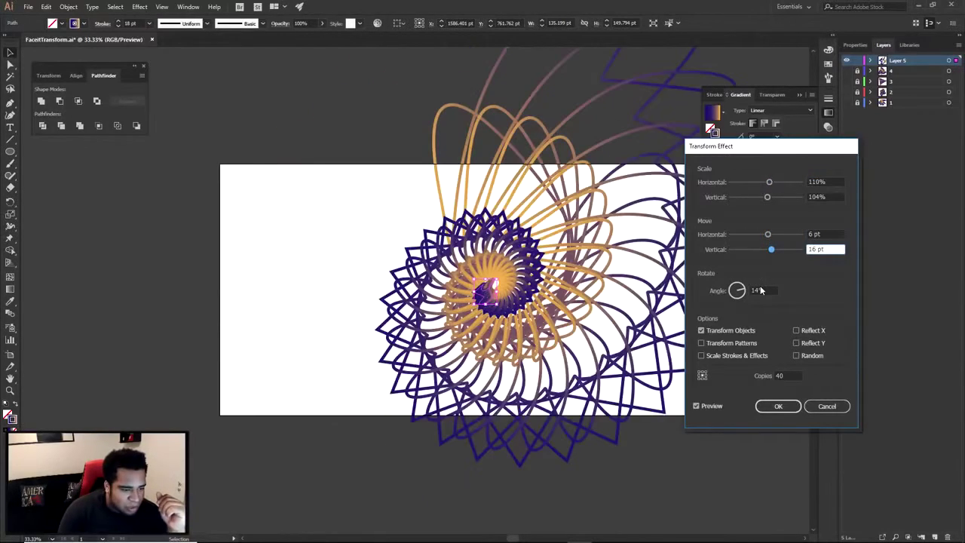
# - Lower the Transform effect's rotation angle step by step to -36°
pyautogui.click(765, 291)
pyautogui.scroll(-19, 765, 291)
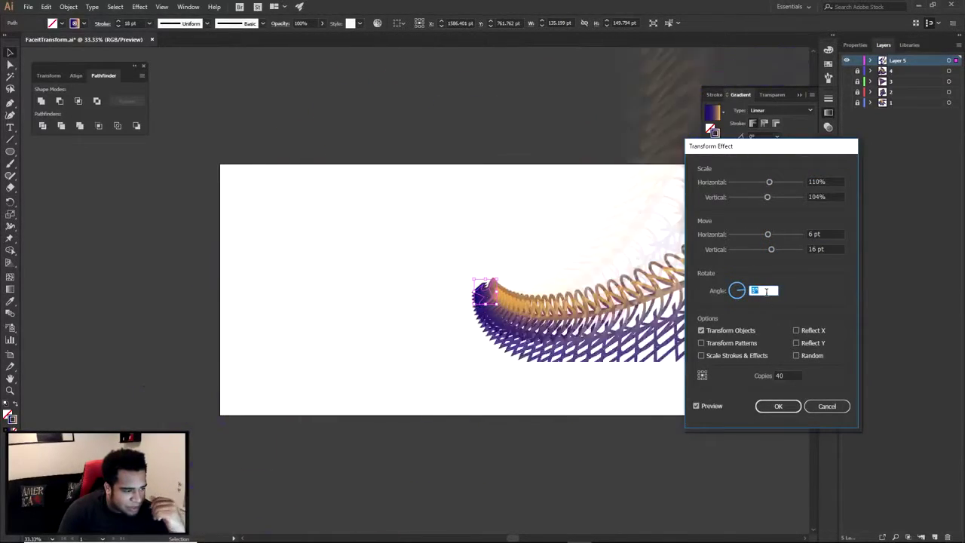
pyautogui.scroll(-20, 765, 291)
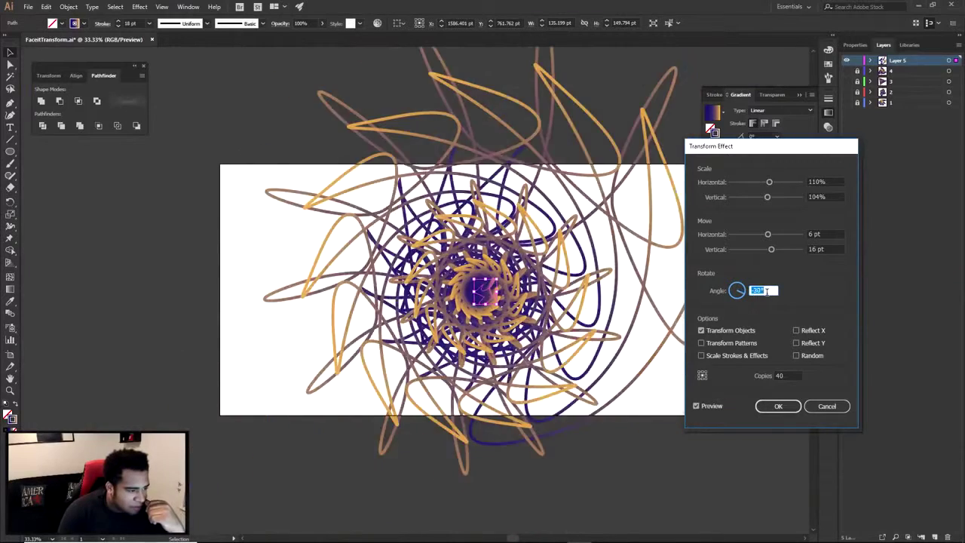
pyautogui.scroll(-5, 765, 291)
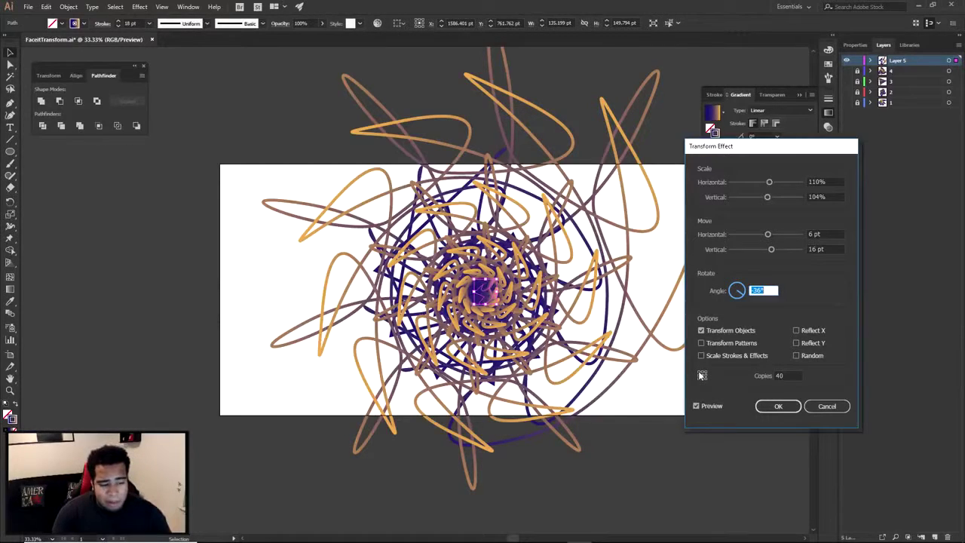
# - Try several reference points for the freeform path's Transform effect and discard the effect
pyautogui.click(701, 371)
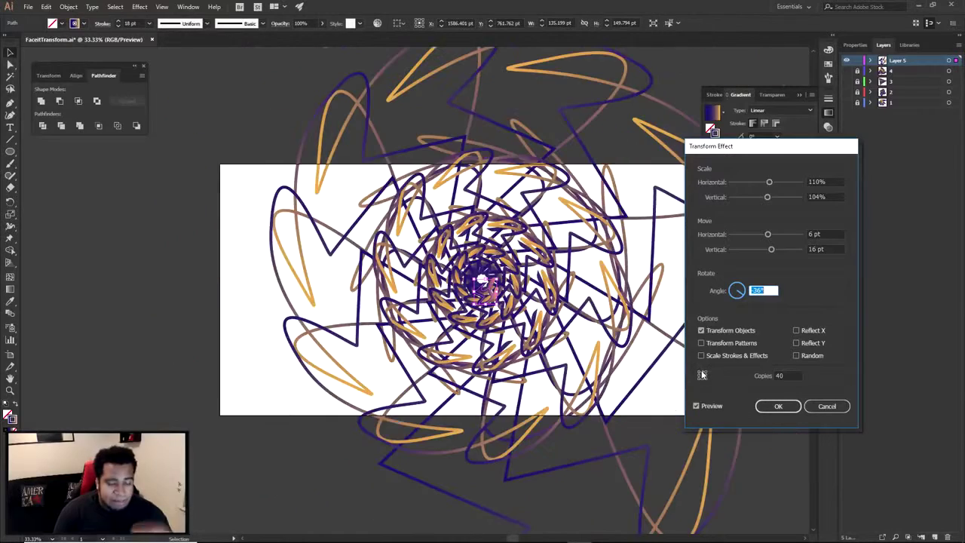
pyautogui.click(705, 375)
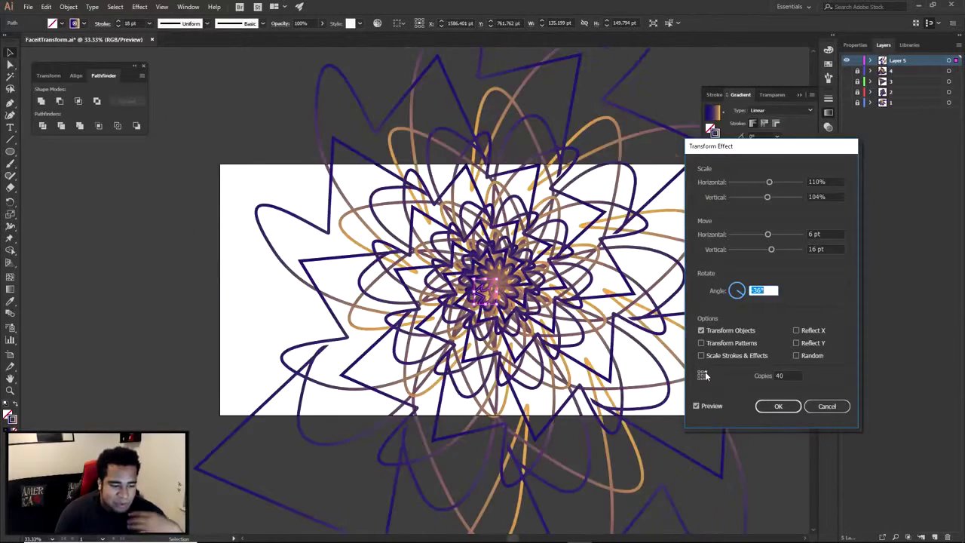
pyautogui.click(705, 380)
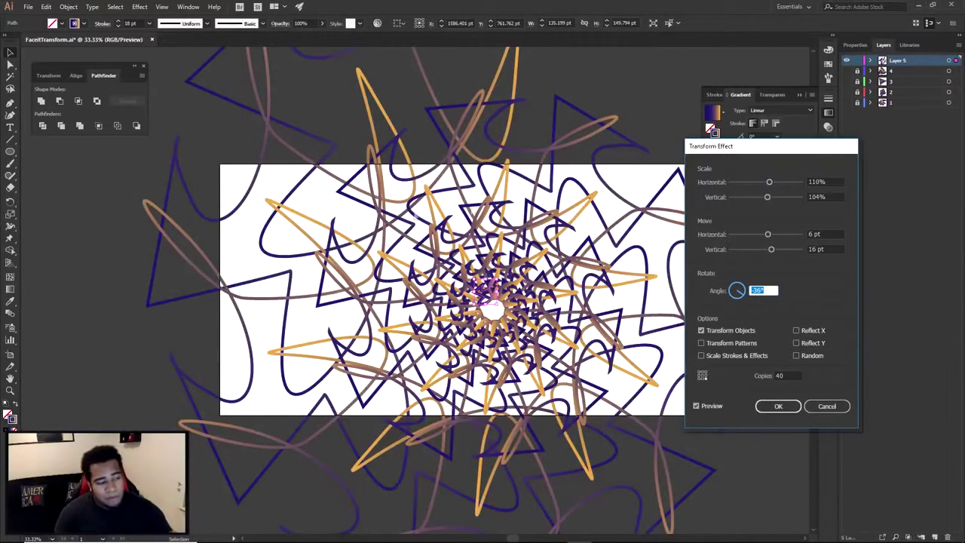
pyautogui.click(703, 378)
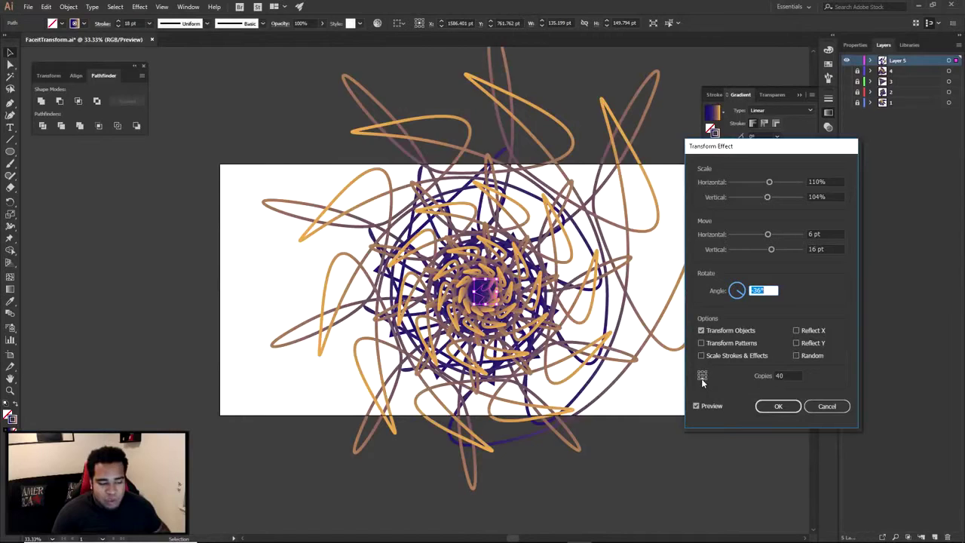
pyautogui.click(702, 380)
pyautogui.click(699, 379)
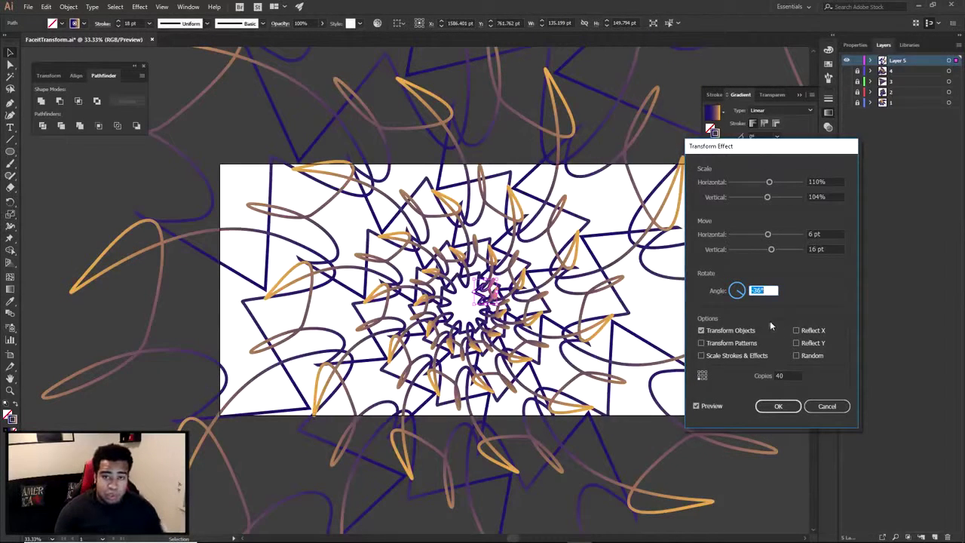
pyautogui.click(827, 405)
# - Delete the freeform path and draw a hexagon about 106 × 92 pt near the artboard's centre with the Polygon tool
pyautogui.press('Delete')
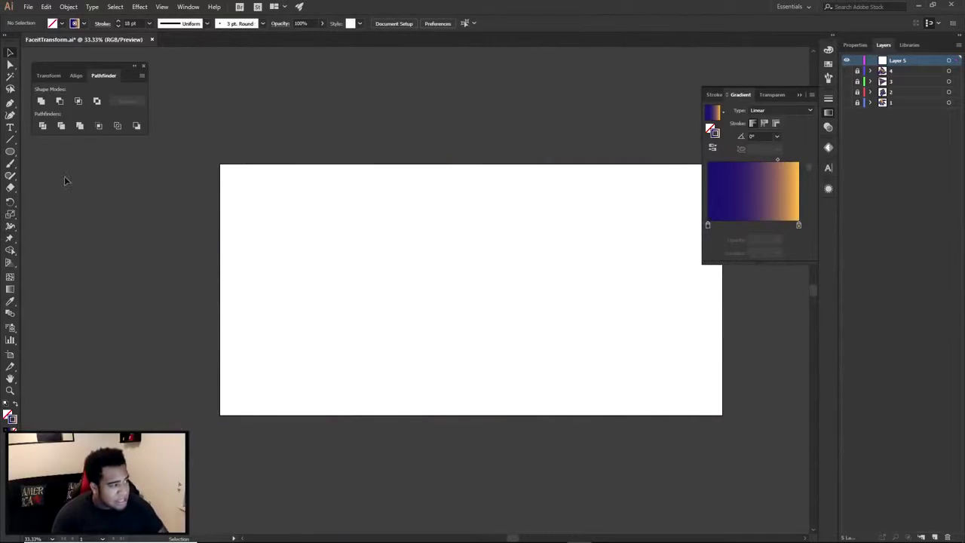
pyautogui.click(10, 151)
pyautogui.moveTo(13, 153); pyautogui.dragTo(65, 187)
pyautogui.moveTo(479, 292); pyautogui.dragTo(481, 294)
pyautogui.press('a')
# - Open the Transform effect for the hexagon with its last-used settings and turn on the preview
pyautogui.click(138, 6)
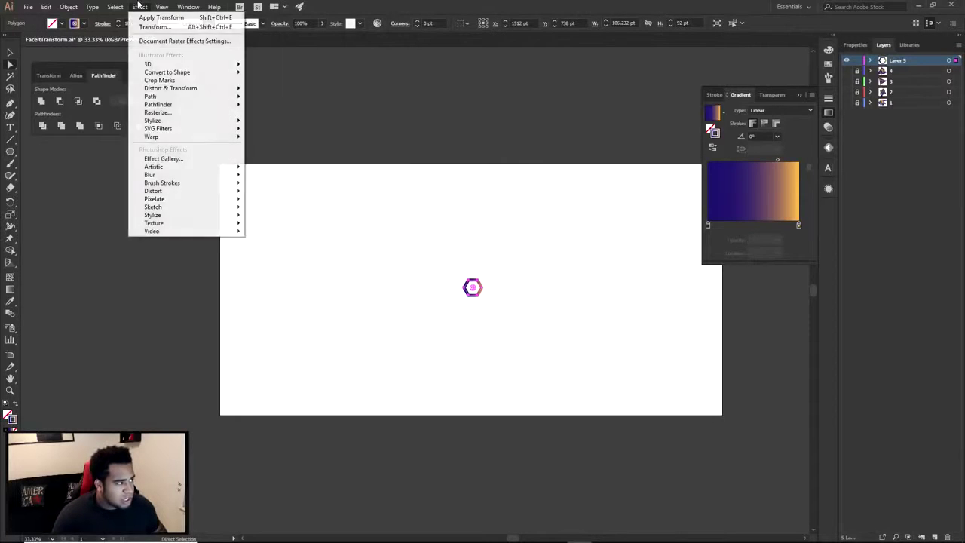
pyautogui.click(714, 94)
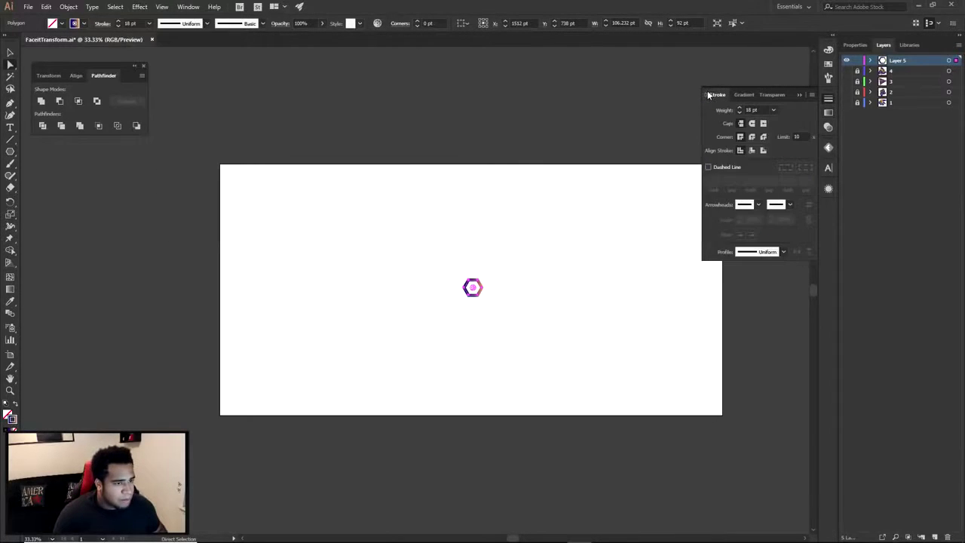
pyautogui.click(142, 6)
pyautogui.click(164, 30)
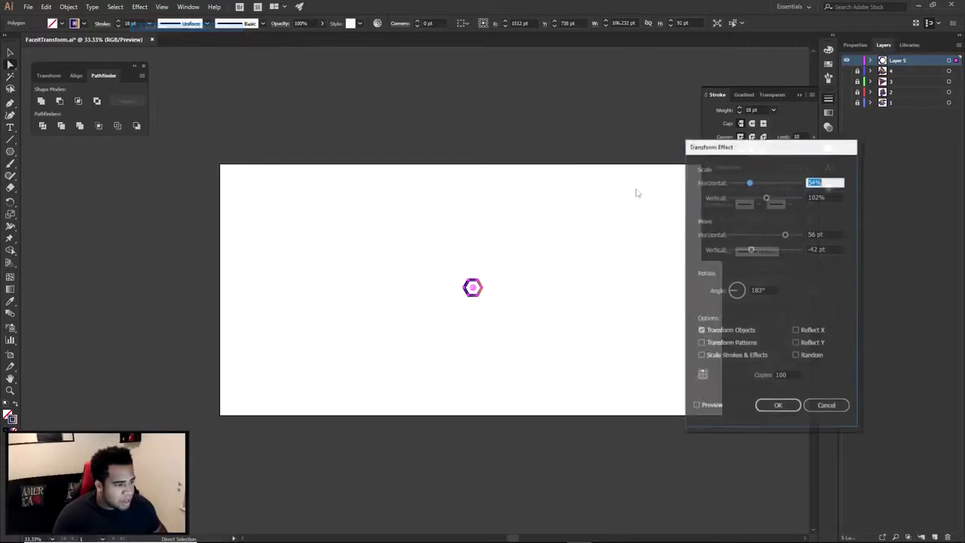
pyautogui.click(698, 405)
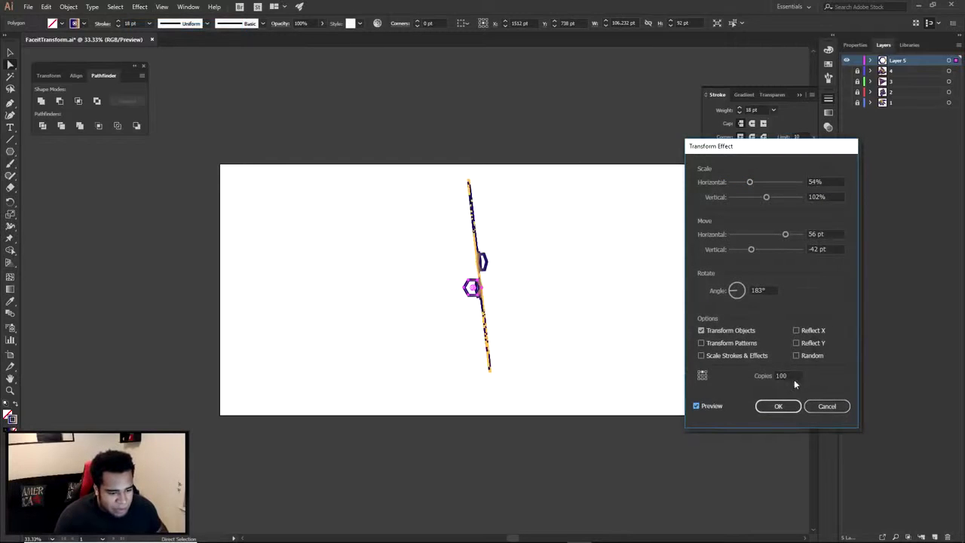
# - Set the hexagon's Transform effect to a 234° rotation, 101% horizontal scale and 102% vertical scale
pyautogui.click(733, 291)
pyautogui.scroll(20, 763, 288)
pyautogui.moveTo(749, 182); pyautogui.dragTo(768, 198)
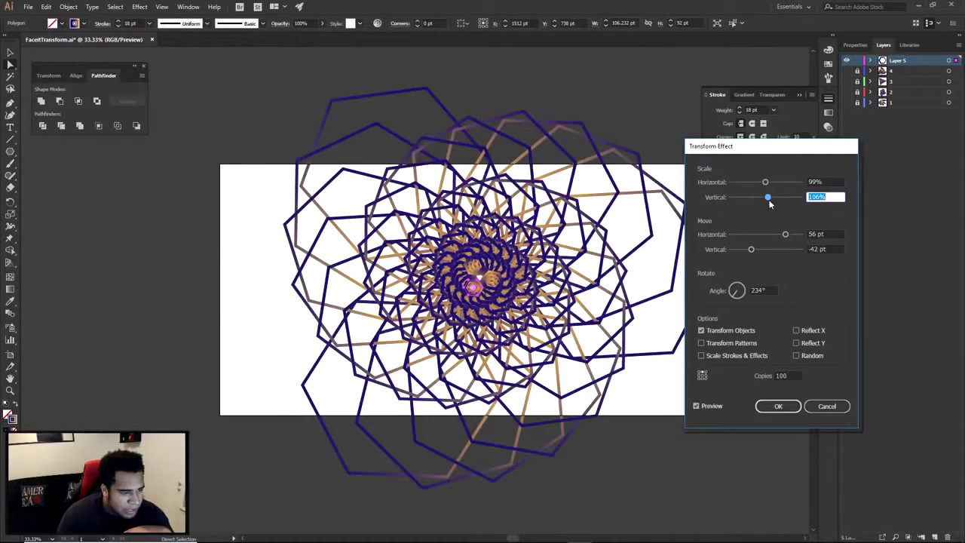
pyautogui.press('Down')
pyautogui.press('Down')
pyautogui.press('Down')
pyautogui.press('Down')
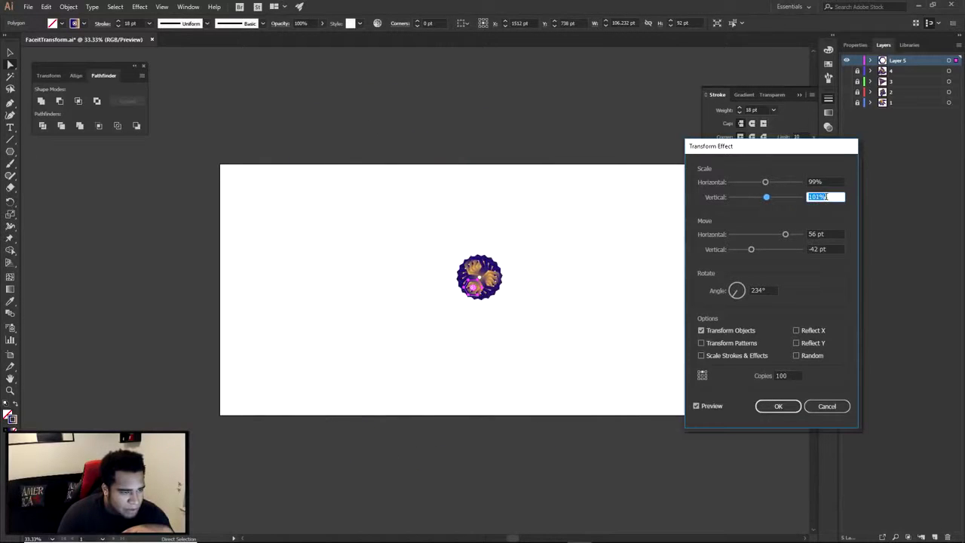
pyautogui.click(830, 182)
pyautogui.press('Up')
pyautogui.press('Up')
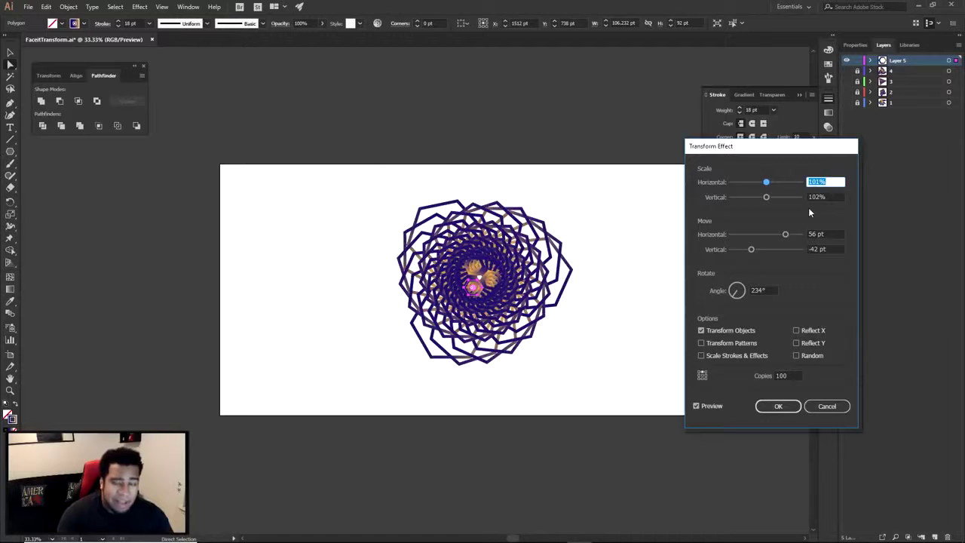
# - Try different reference points for the hexagon's transformation and settle on the lower-left one
pyautogui.click(704, 375)
pyautogui.click(705, 380)
pyautogui.click(698, 378)
pyautogui.click(702, 379)
pyautogui.click(699, 378)
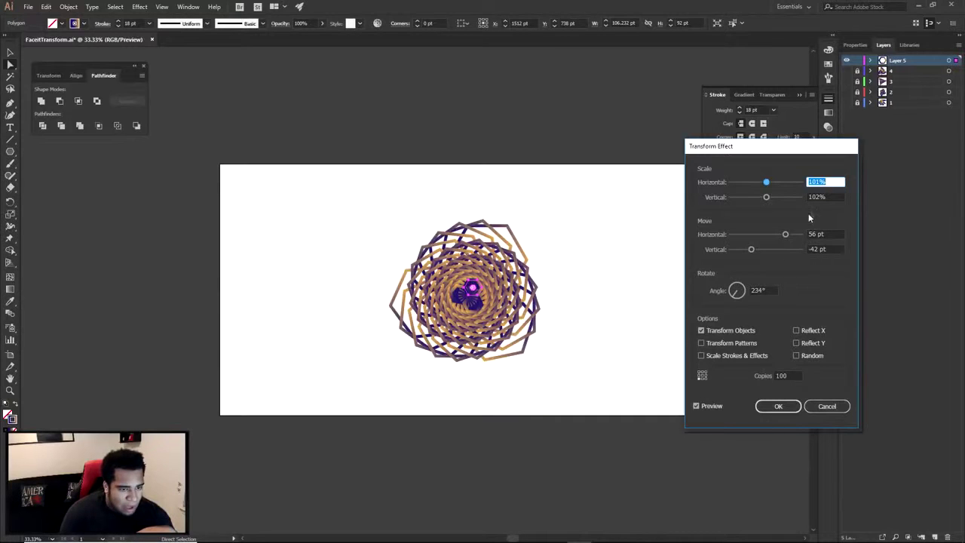
# - Set the rotation angle of the hexagon's Transform effect to 239°
pyautogui.click(765, 288)
pyautogui.hotkey('shift', 'Up')
pyautogui.press('Down')
pyautogui.press('Down')
pyautogui.press('Down')
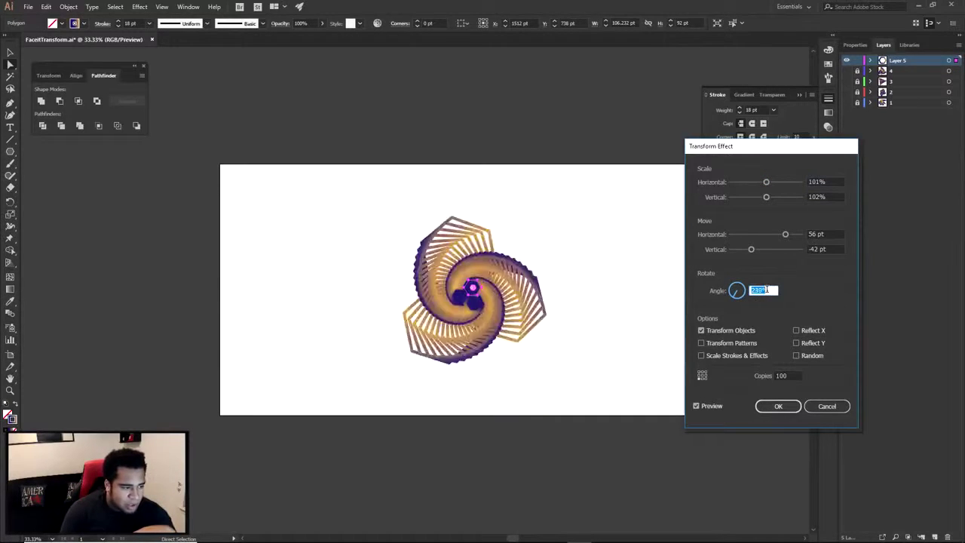
# - Set the rotation angle of the hexagon's Transform effect to 238° and apply the effect
pyautogui.press('Down')
pyautogui.press('Down')
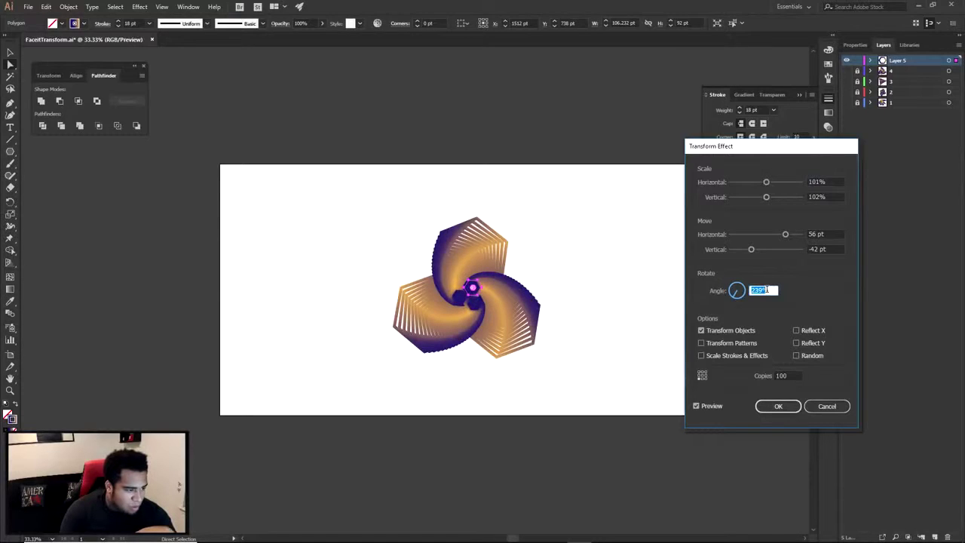
pyautogui.press('Down')
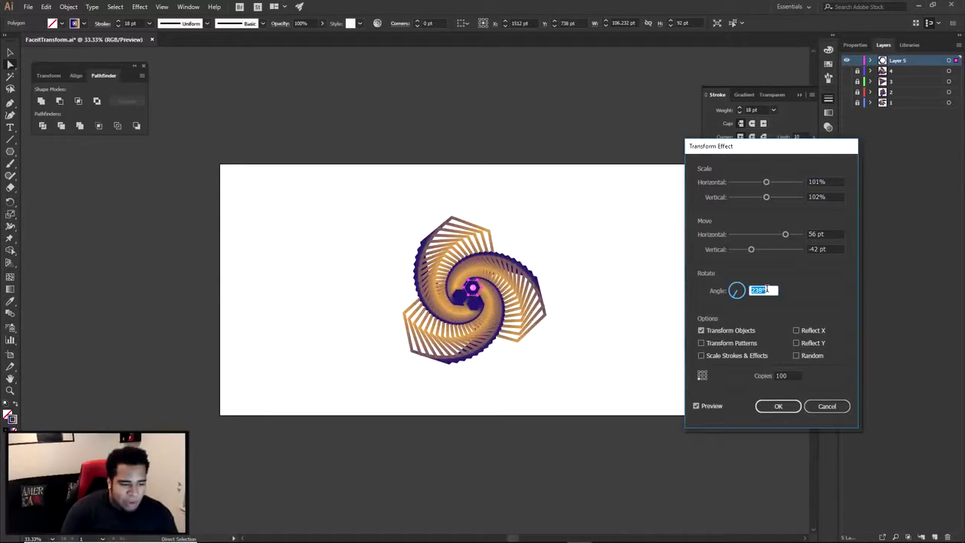
pyautogui.click(778, 406)
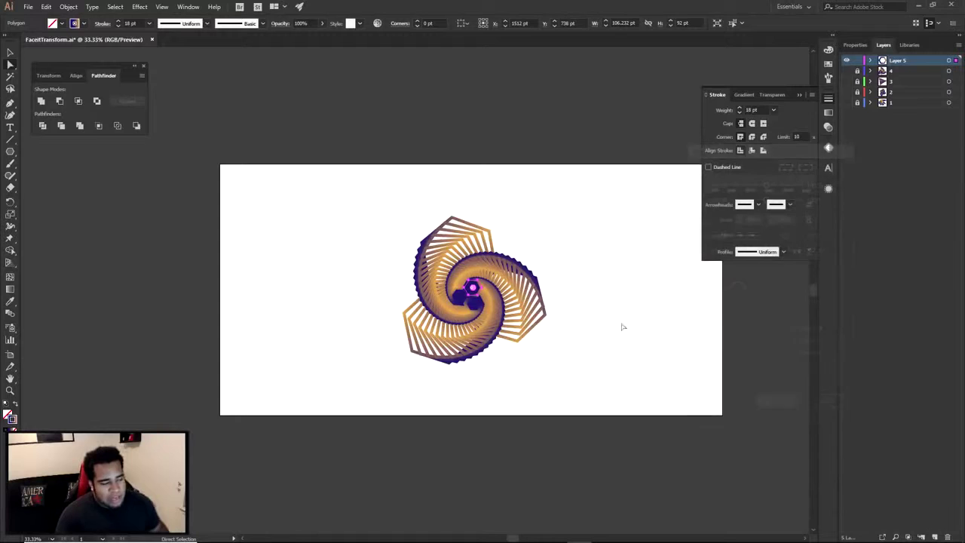
# - Align the hexagon's stroke to the inside of its path
pyautogui.hotkey('ctrl', '=')
pyautogui.hotkey('ctrl', '=')
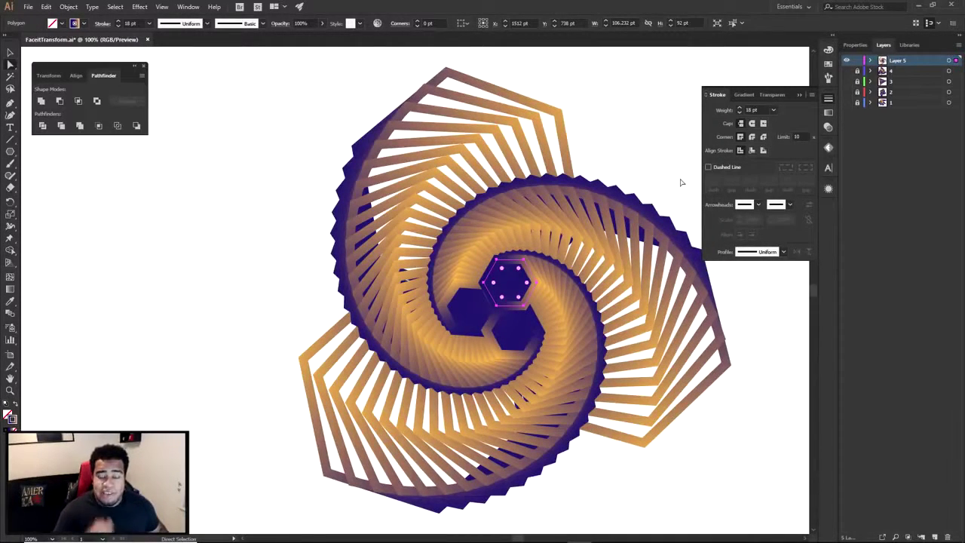
pyautogui.click(751, 150)
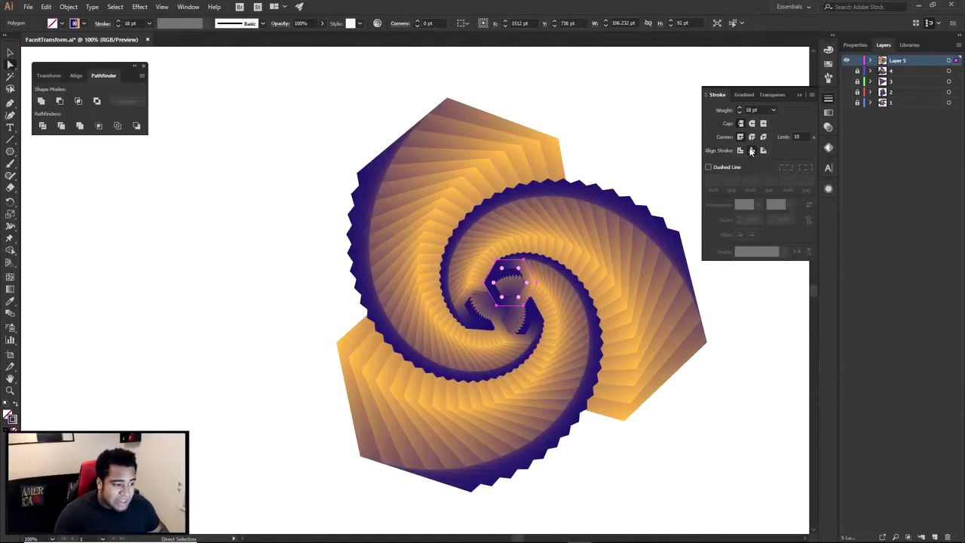
# - Duplicate Layer 5 directly beneath the original and hide the copy
pyautogui.moveTo(263, 108); pyautogui.dragTo(749, 470)
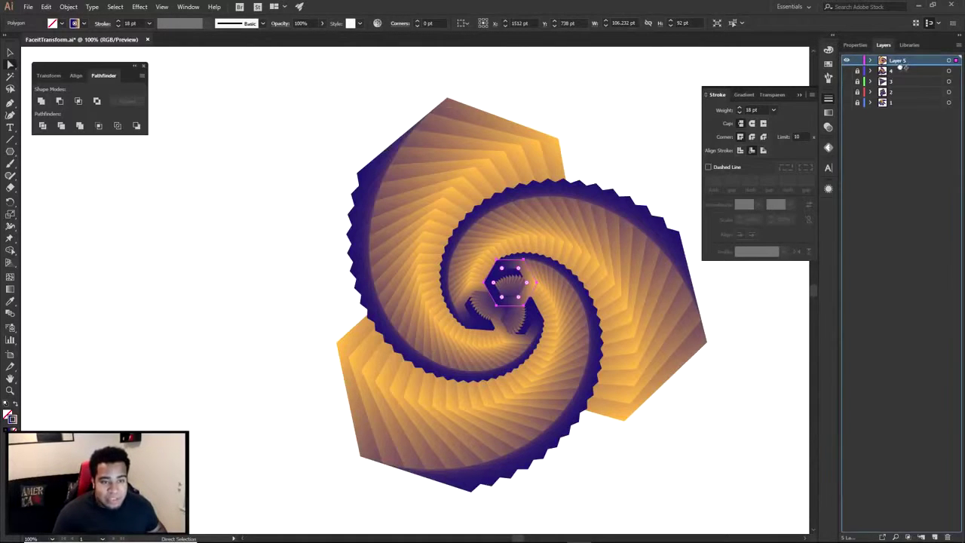
pyautogui.moveTo(899, 60); pyautogui.dragTo(897, 73)
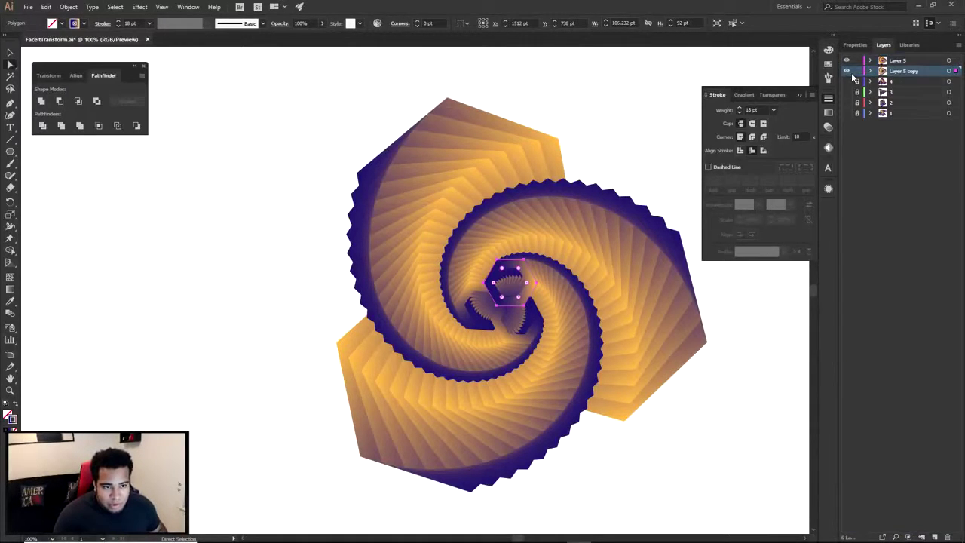
pyautogui.click(849, 72)
# - Try outside, centre and inside stroke alignment on the Layer 5 hexagon and settle on inside
pyautogui.moveTo(302, 107); pyautogui.dragTo(673, 410)
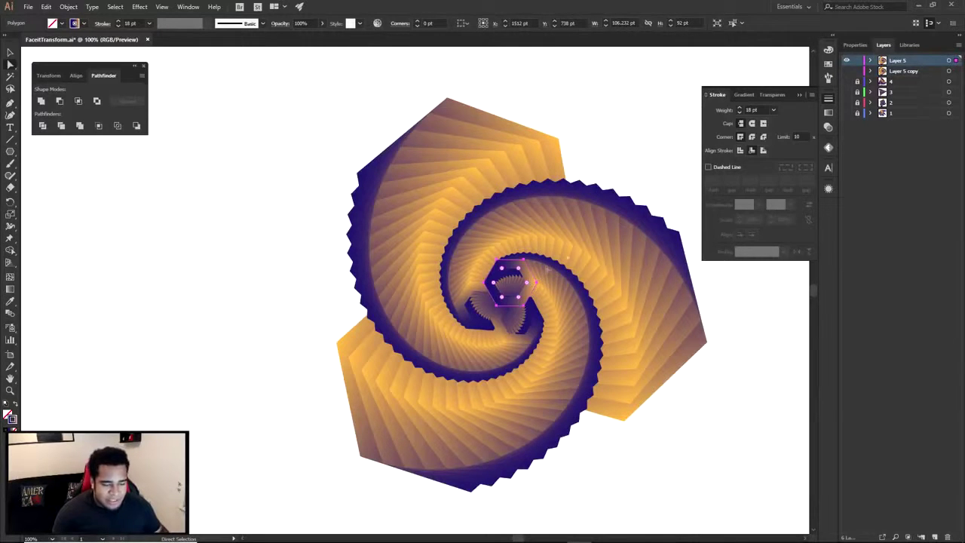
pyautogui.click(763, 150)
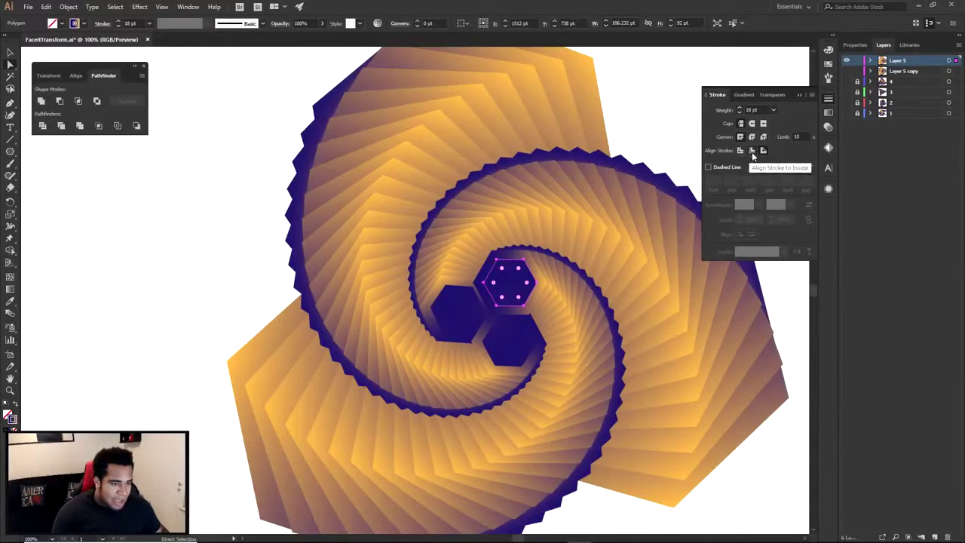
pyautogui.click(741, 150)
pyautogui.click(752, 151)
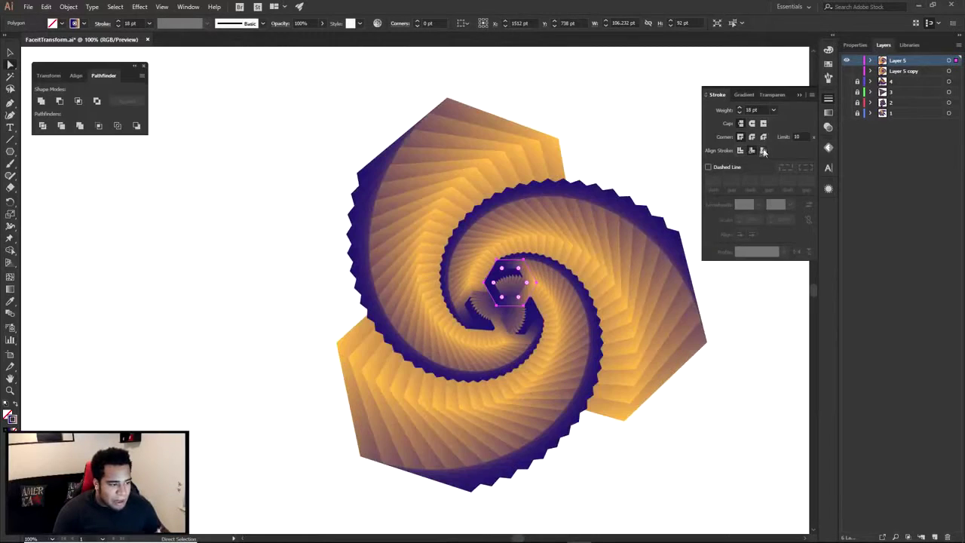
pyautogui.click(764, 150)
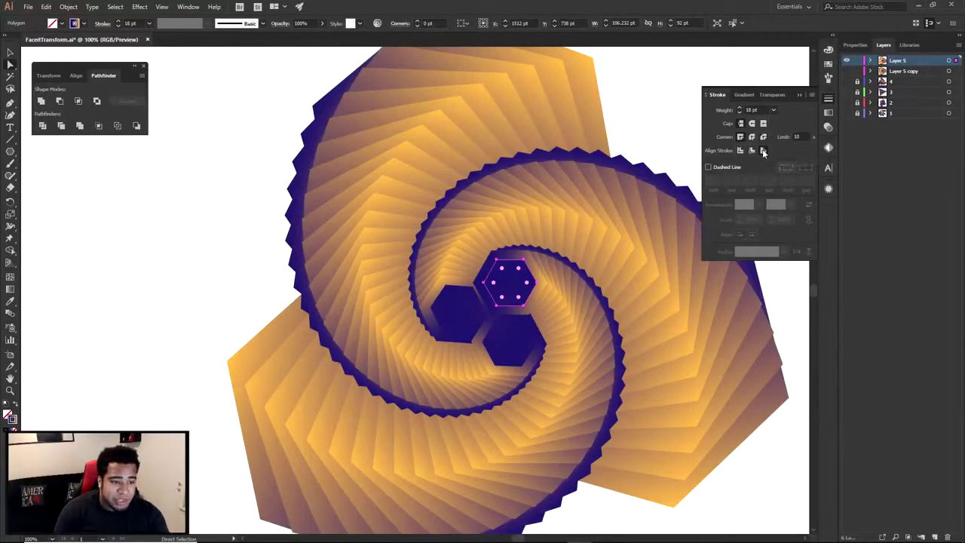
pyautogui.click(751, 150)
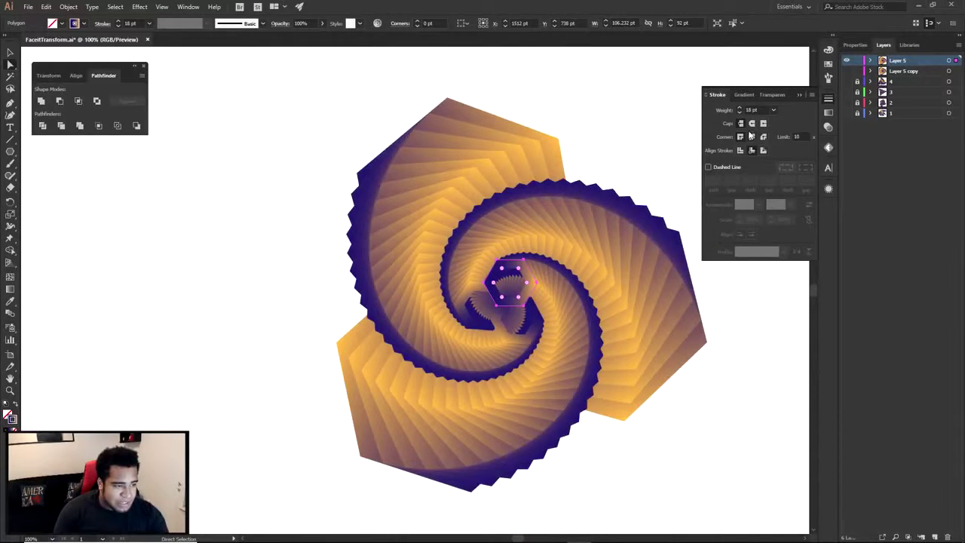
# - Set the Layer 5 hexagon's stroke weight to 5 pt
pyautogui.click(739, 112)
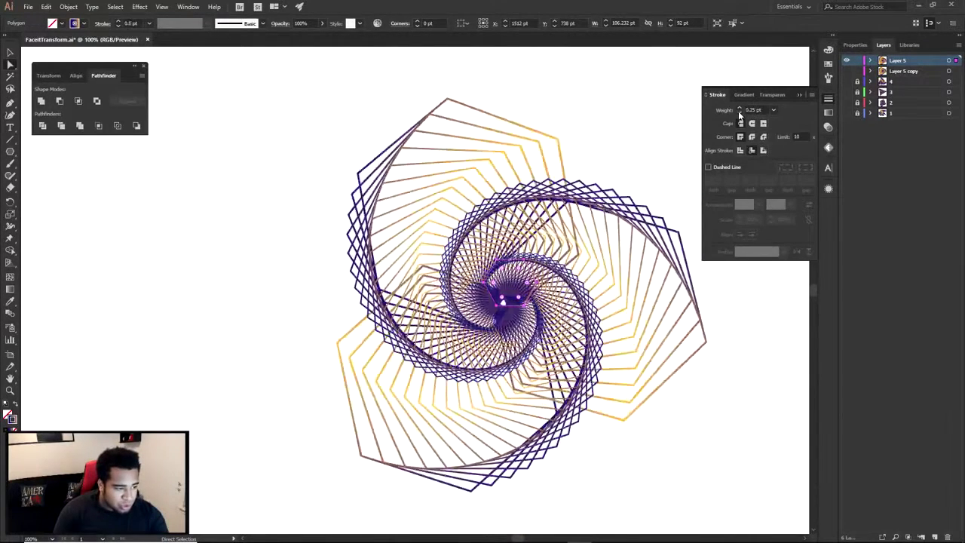
pyautogui.click(739, 108)
pyautogui.click(740, 108)
pyautogui.click(740, 108)
pyautogui.click(738, 108)
pyautogui.click(738, 108)
pyautogui.click(739, 108)
pyautogui.click(739, 107)
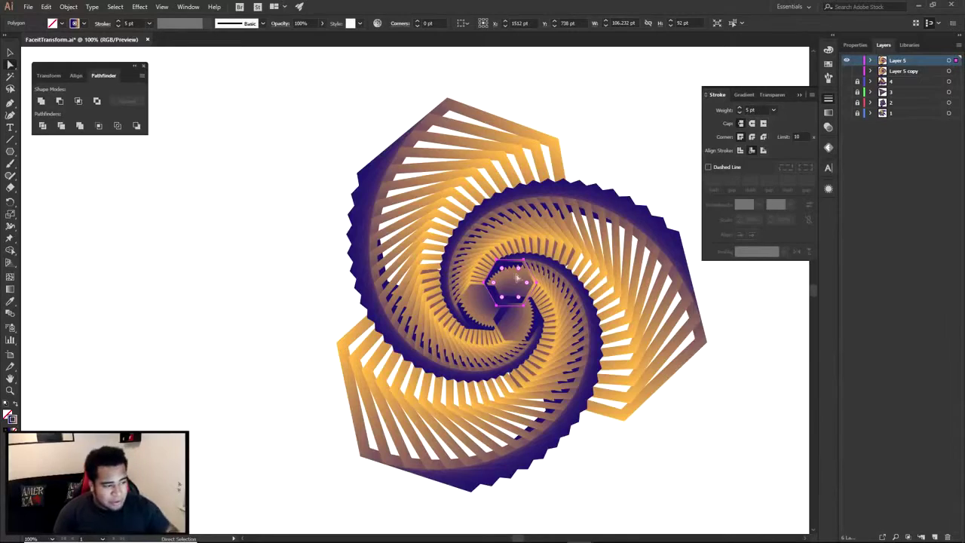
# - Increase the Layer 5 hexagon's stroke weight to 11 pt
pyautogui.scroll(6, 518, 279)
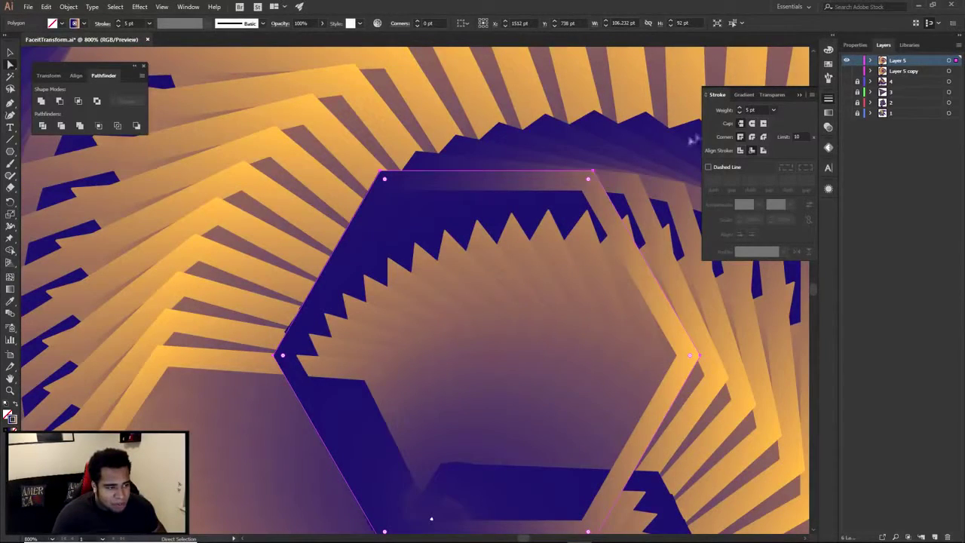
pyautogui.click(739, 108)
pyautogui.click(739, 108)
pyautogui.click(740, 108)
pyautogui.click(739, 108)
pyautogui.click(739, 108)
pyautogui.click(740, 108)
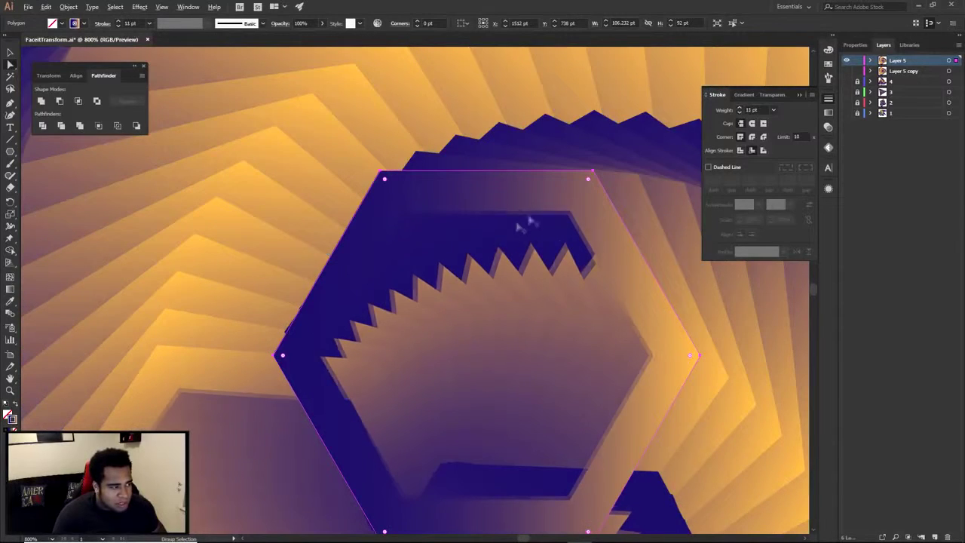
# - Increase the Layer 5 hexagon's stroke weight to 35 pt, then deselect it and check the whole spiral
pyautogui.scroll(-4, 496, 218)
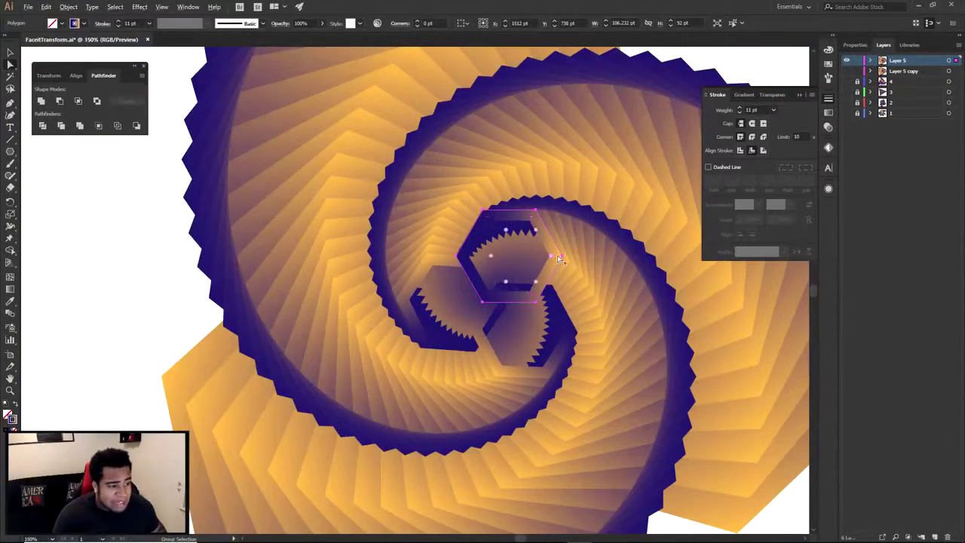
pyautogui.scroll(-2, 557, 255)
pyautogui.scroll(3, 537, 251)
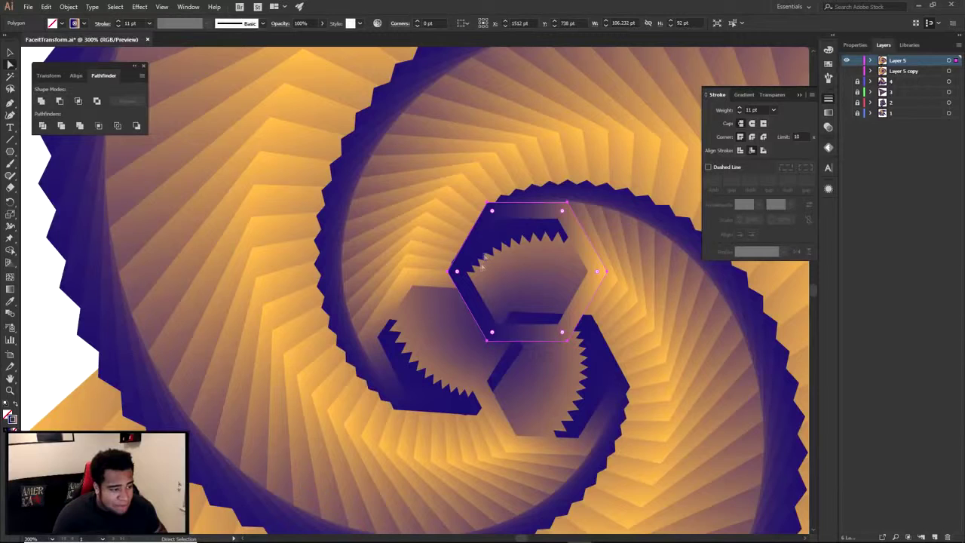
pyautogui.click(743, 110)
pyautogui.click(743, 109)
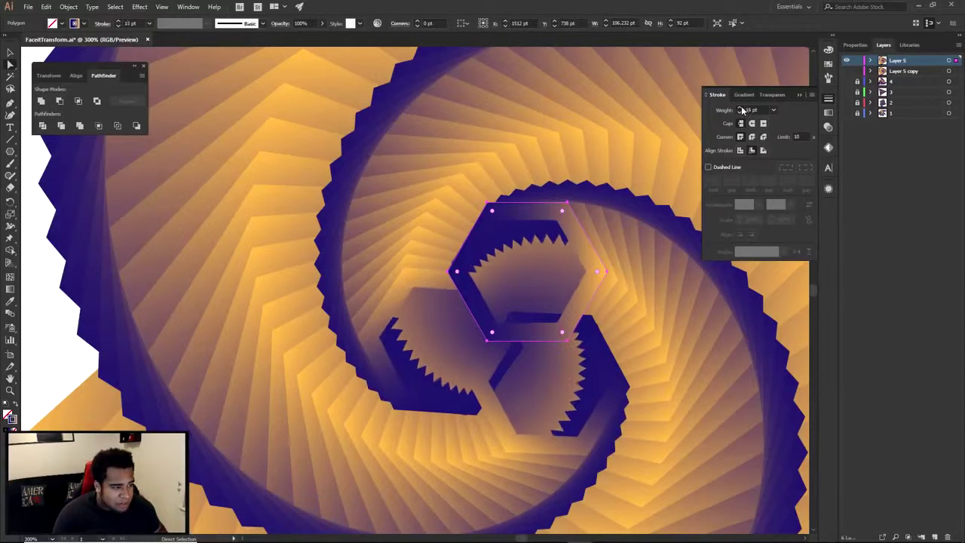
pyautogui.click(744, 110)
pyautogui.click(743, 109)
pyautogui.click(743, 109)
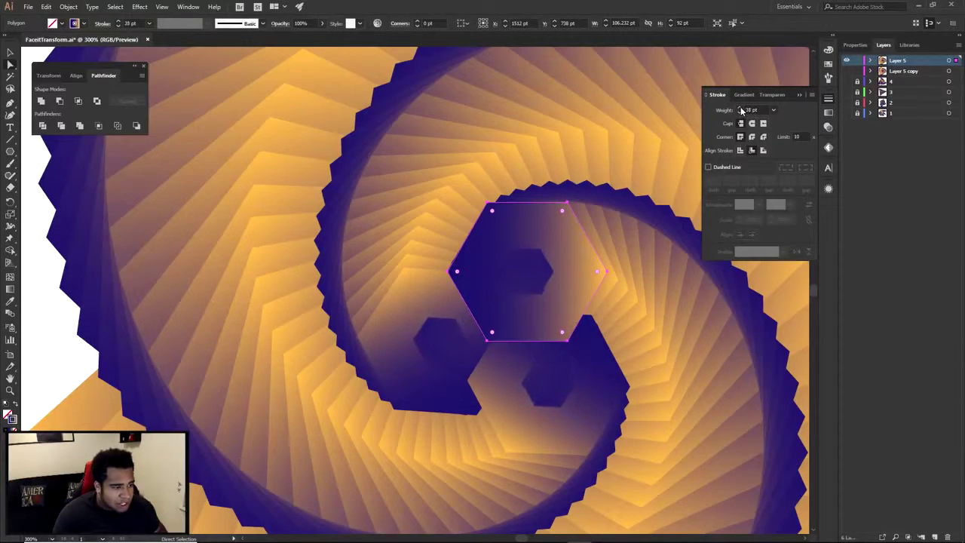
pyautogui.hotkey('ctrl', '0')
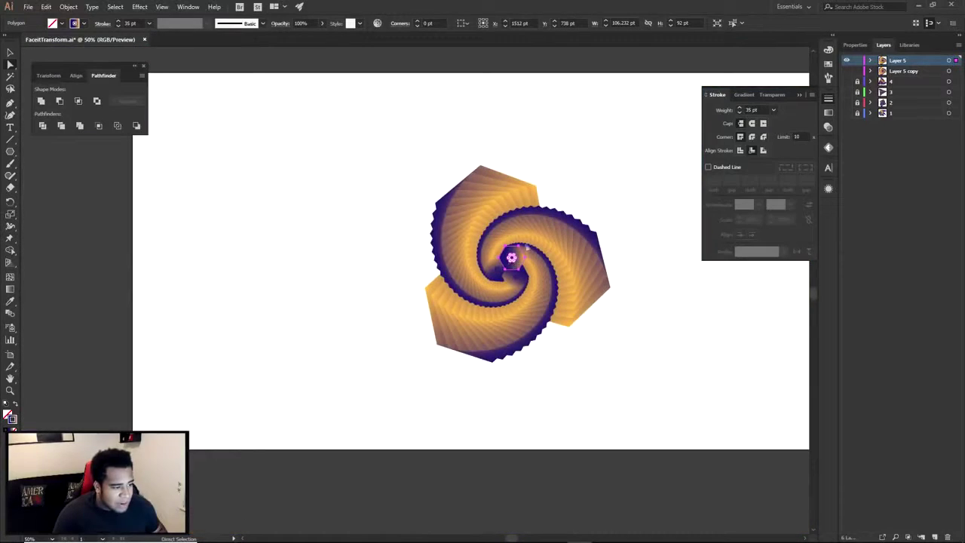
pyautogui.click(572, 182)
pyautogui.scroll(1, 519, 236)
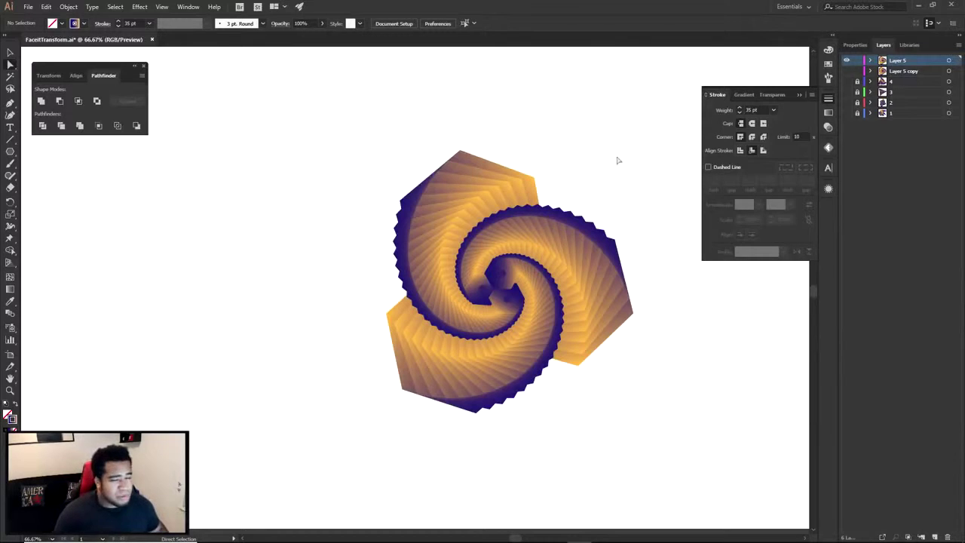
# - Delete Layer 5, make Layer 5 copy visible and select its hexagon
pyautogui.click(848, 61)
pyautogui.moveTo(897, 61); pyautogui.dragTo(948, 537)
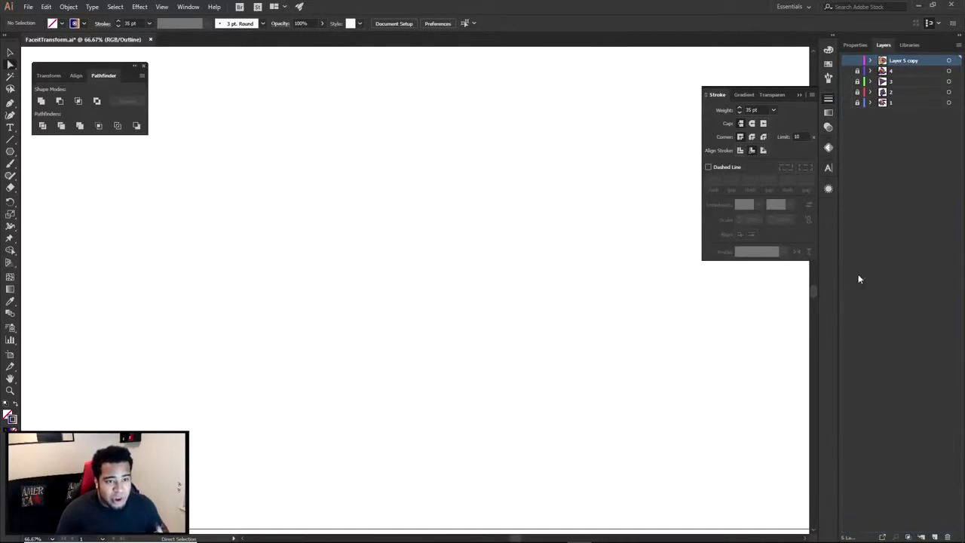
pyautogui.click(847, 64)
pyautogui.moveTo(284, 142); pyautogui.dragTo(722, 437)
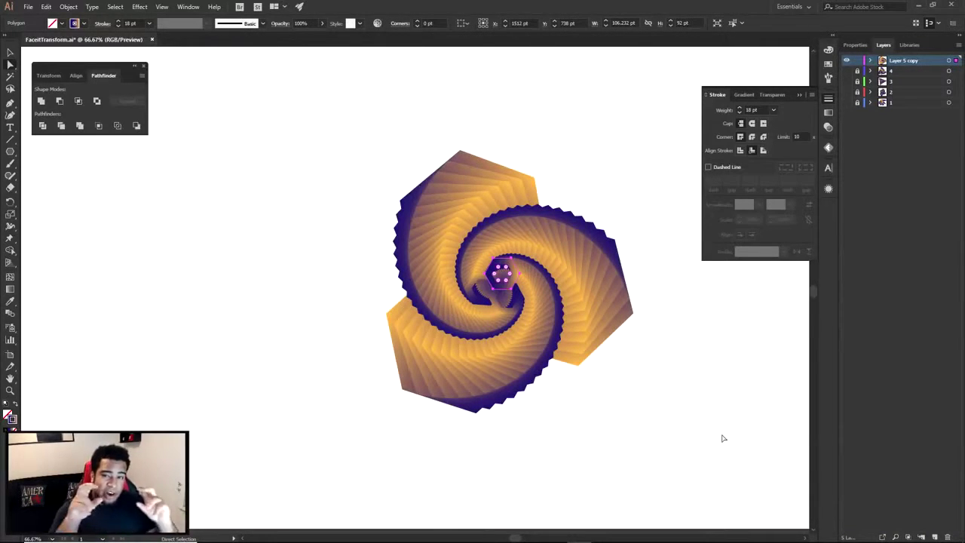
pyautogui.click(9, 415)
pyautogui.doubleClick(9, 415)
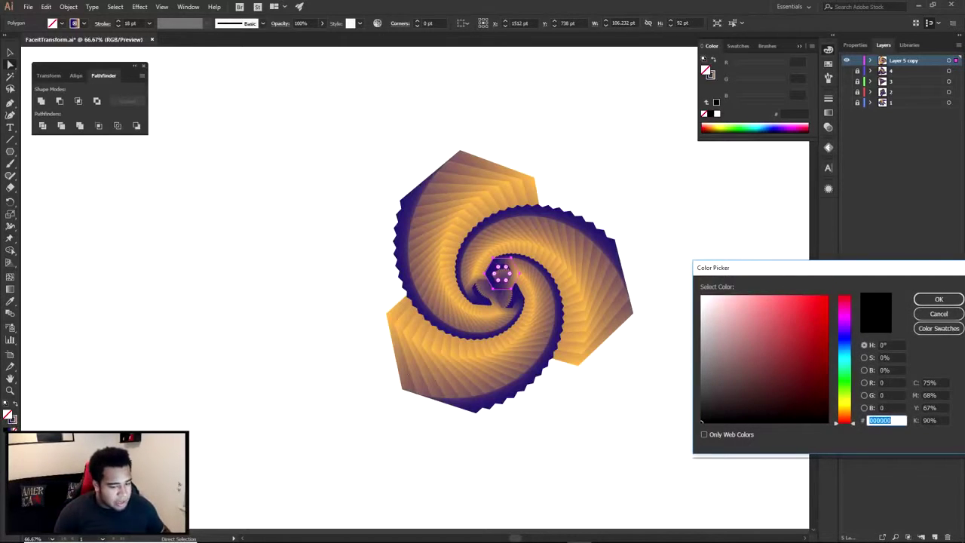
pyautogui.click(936, 314)
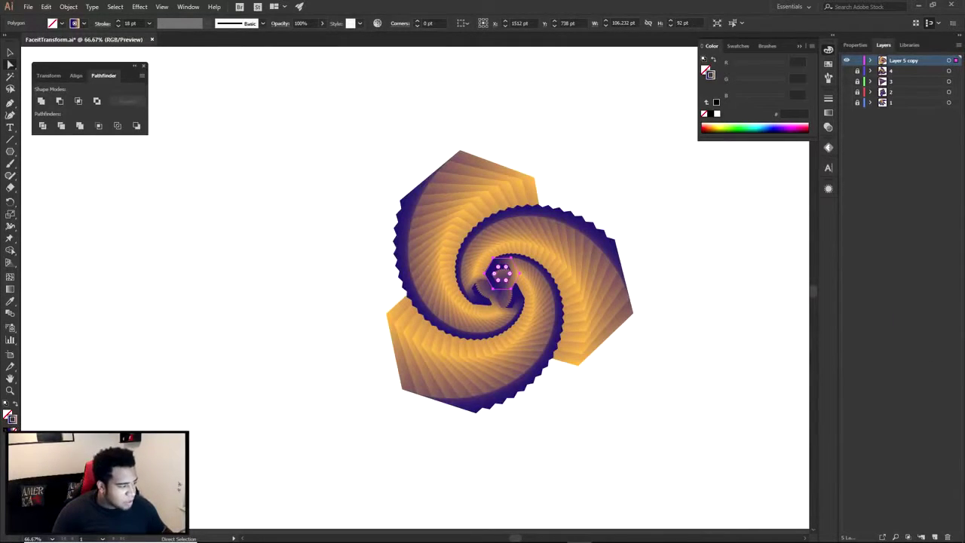
# - Recolour the hexagon's stroke gradient with a magenta start stop and a dark indigo end stop
pyautogui.press('.')
pyautogui.doubleClick(708, 225)
pyautogui.click(768, 265)
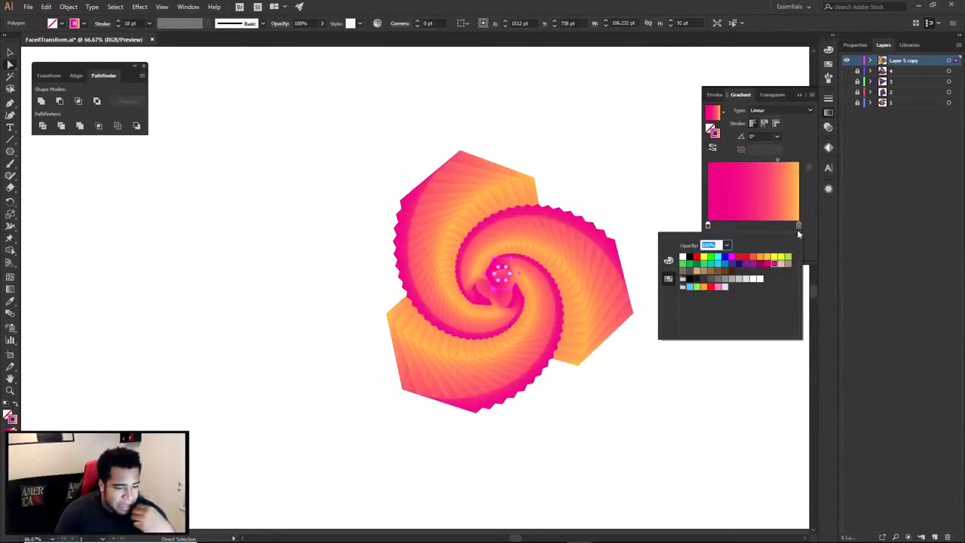
pyautogui.click(799, 225)
pyautogui.doubleClick(799, 225)
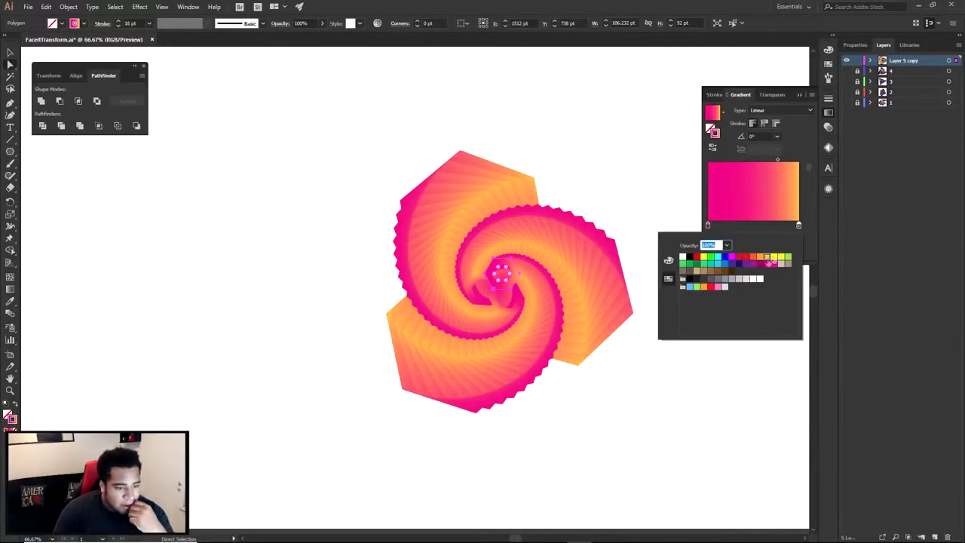
pyautogui.click(738, 268)
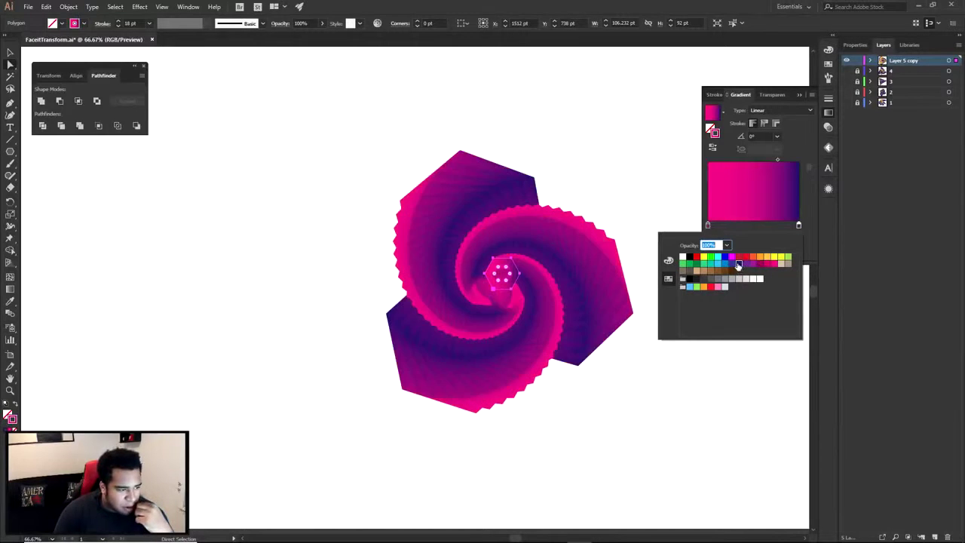
pyautogui.click(646, 209)
pyautogui.click(646, 209)
pyautogui.scroll(1, 495, 269)
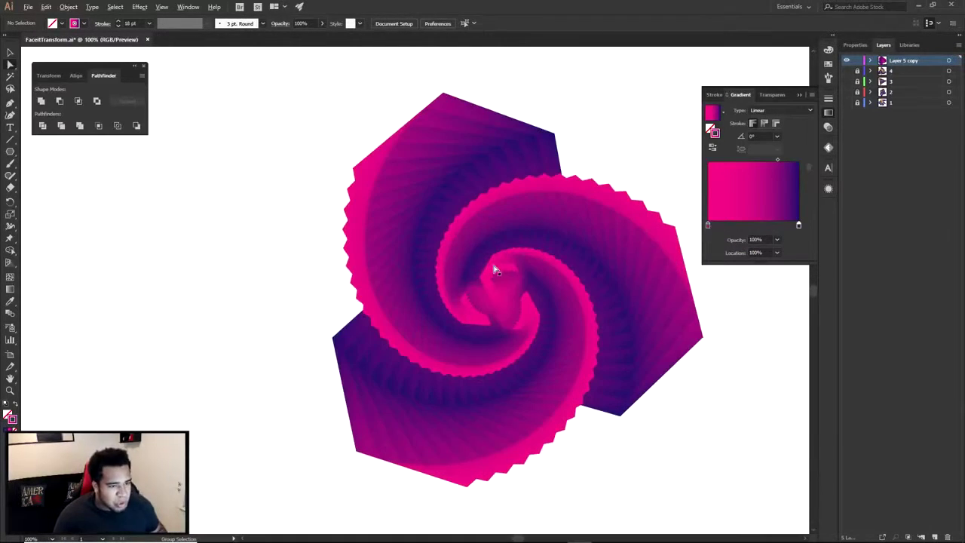
# - Try reversing the hexagon's stroke gradient and return it to magenta-to-indigo
pyautogui.click(712, 150)
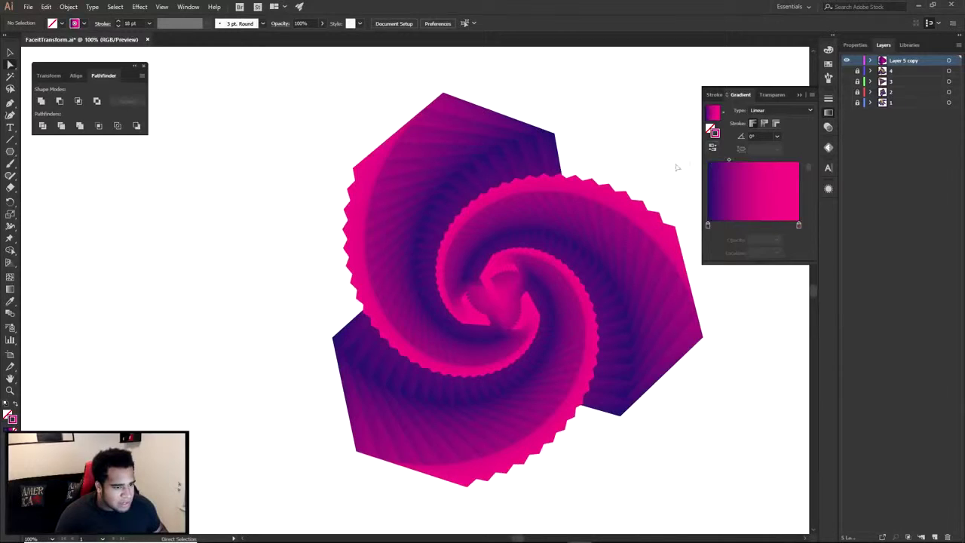
pyautogui.click(390, 210)
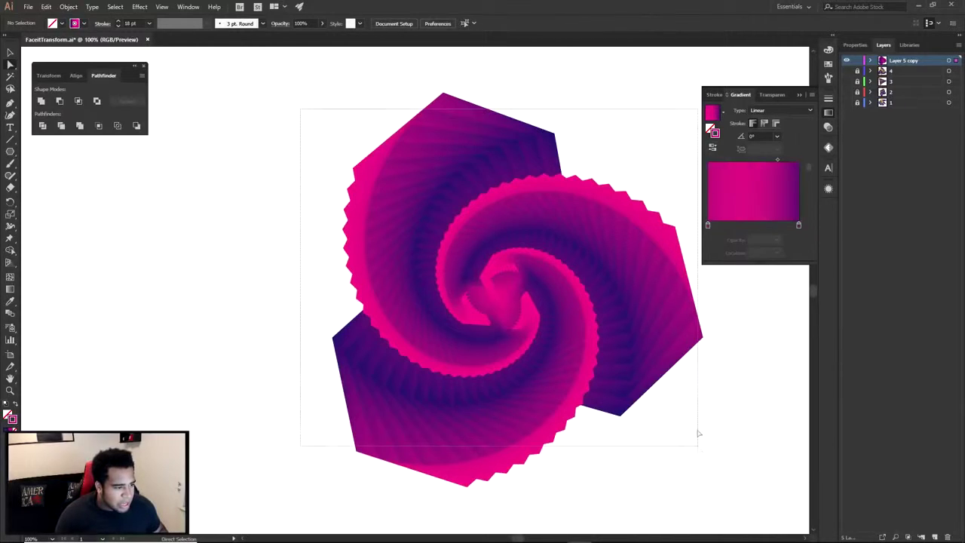
pyautogui.click(712, 148)
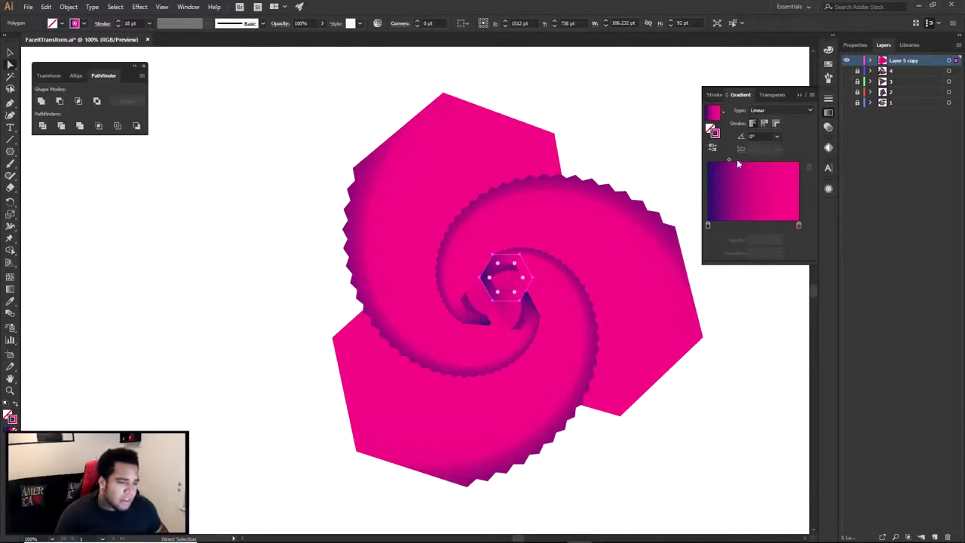
pyautogui.click(712, 149)
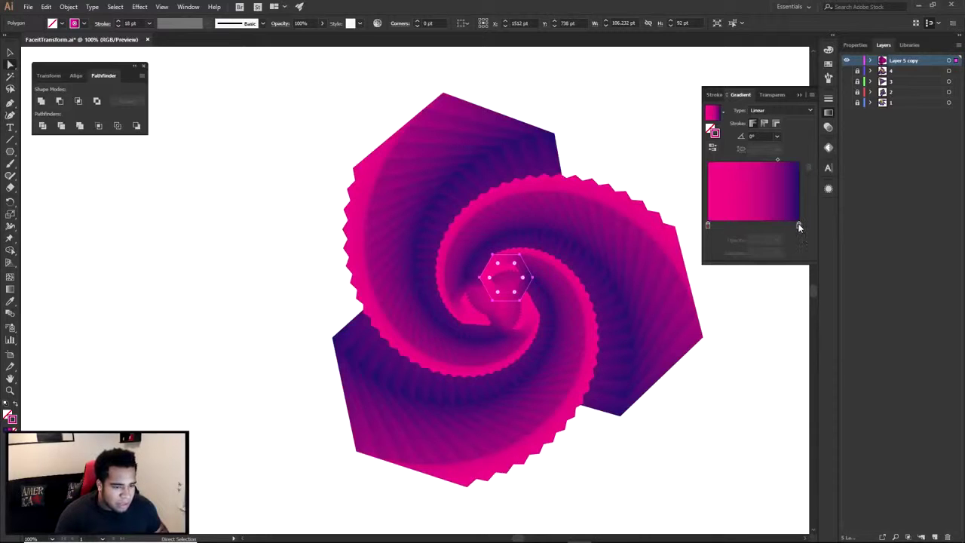
# - Darken the indigo end stop of the hexagon's stroke gradient
pyautogui.doubleClick(799, 226)
pyautogui.click(667, 261)
pyautogui.moveTo(734, 296); pyautogui.dragTo(724, 295)
pyautogui.click(658, 178)
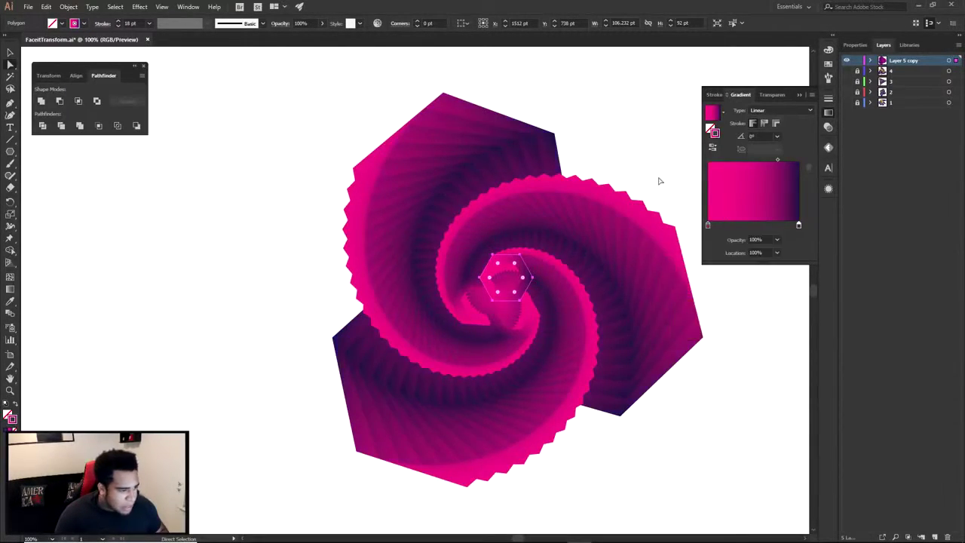
# - Deselect the hexagon, hide Layer 5 copy and make only layer 1 visible, briefly previewing layers 3 and 2
pyautogui.click(658, 181)
pyautogui.moveTo(657, 176)
pyautogui.mouseDown()
pyautogui.moveTo(534, 276)
pyautogui.moveTo(672, 187)
pyautogui.mouseUp()
pyautogui.scroll(-2, 667, 186)
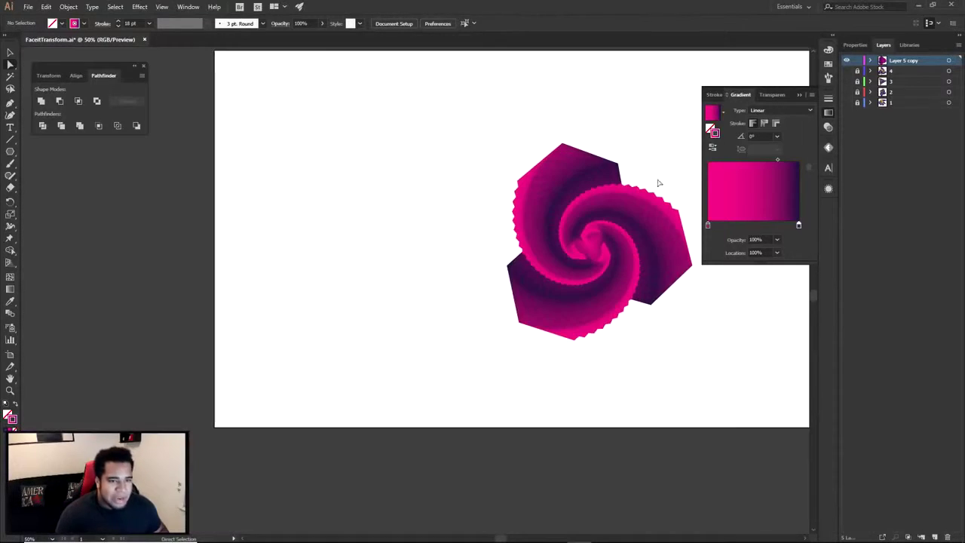
pyautogui.keyDown('ctrl'); pyautogui.click(846, 61); pyautogui.keyUp('ctrl')
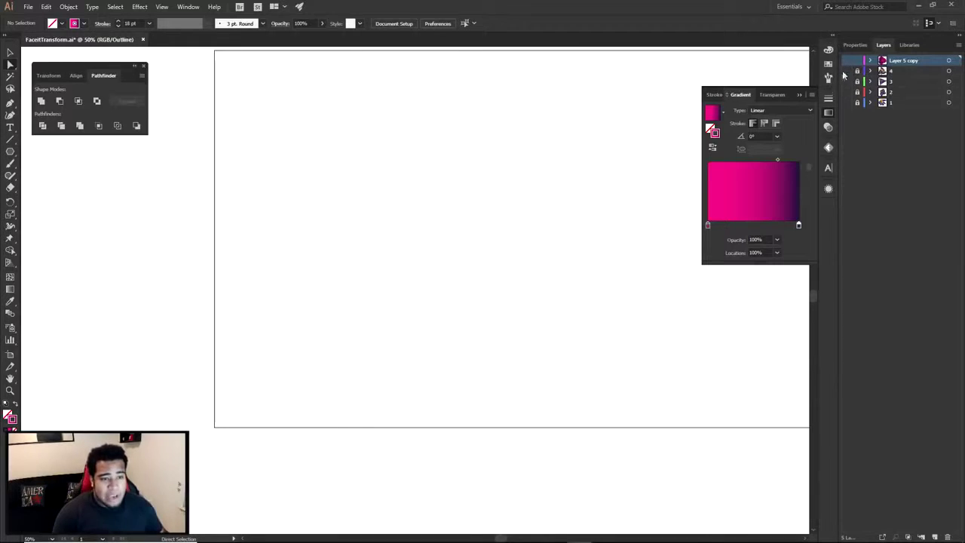
pyautogui.click(845, 82)
pyautogui.click(845, 82)
pyautogui.click(844, 92)
pyautogui.click(844, 92)
pyautogui.click(844, 102)
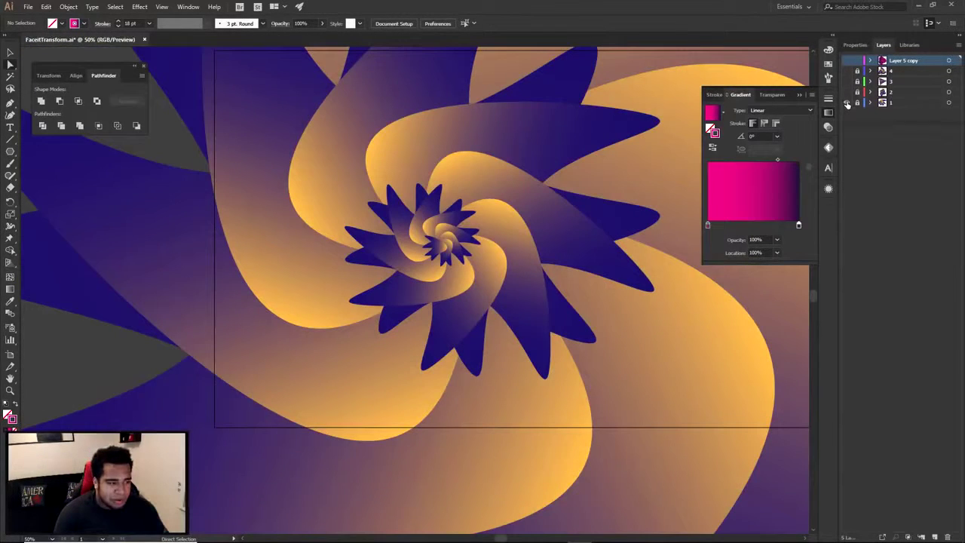
# - Unlock layer 1 and select the source shape at the centre of its orange-and-navy spiral
pyautogui.click(857, 103)
pyautogui.scroll(-3, 652, 206)
pyautogui.moveTo(579, 240); pyautogui.dragTo(505, 276)
pyautogui.press('v')
pyautogui.click(531, 271)
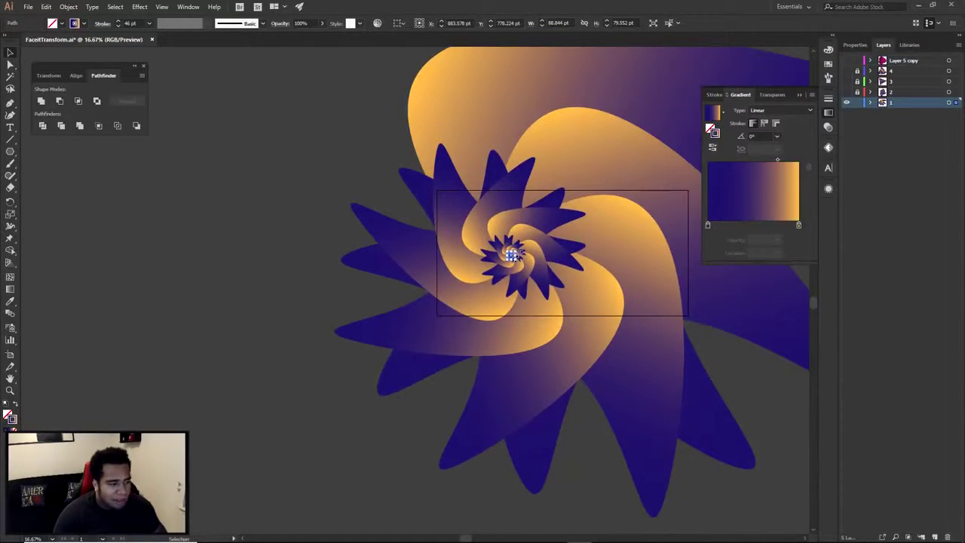
pyautogui.scroll(3, 511, 255)
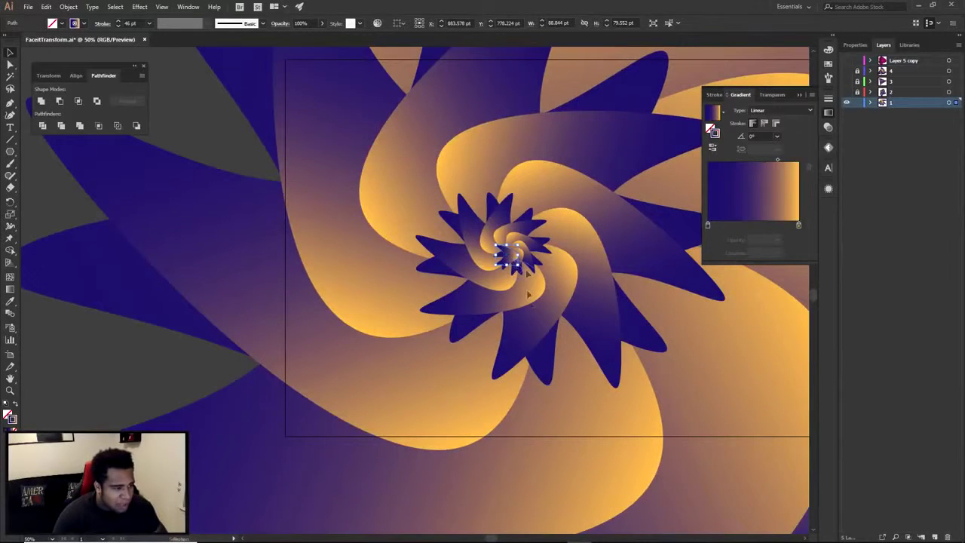
# - Switch to Photoshop, paste the copied spiral into the abstr.psd banner as a smart object and enlarge it
pyautogui.click(603, 533)
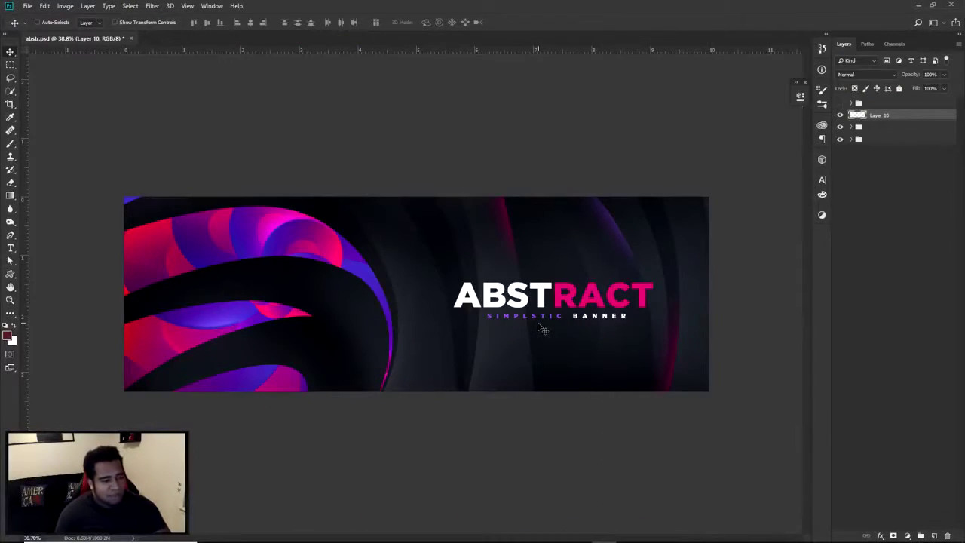
pyautogui.hotkey('ctrl', 'v')
pyautogui.press('Return')
pyautogui.hotkey('ctrl', 't')
pyautogui.moveTo(536, 197); pyautogui.dragTo(668, 123)
pyautogui.press('Return')
# - Move the pasted spiral around the banner to try placements, ending with its centre over the banner's left half
pyautogui.moveTo(402, 282); pyautogui.dragTo(555, 281)
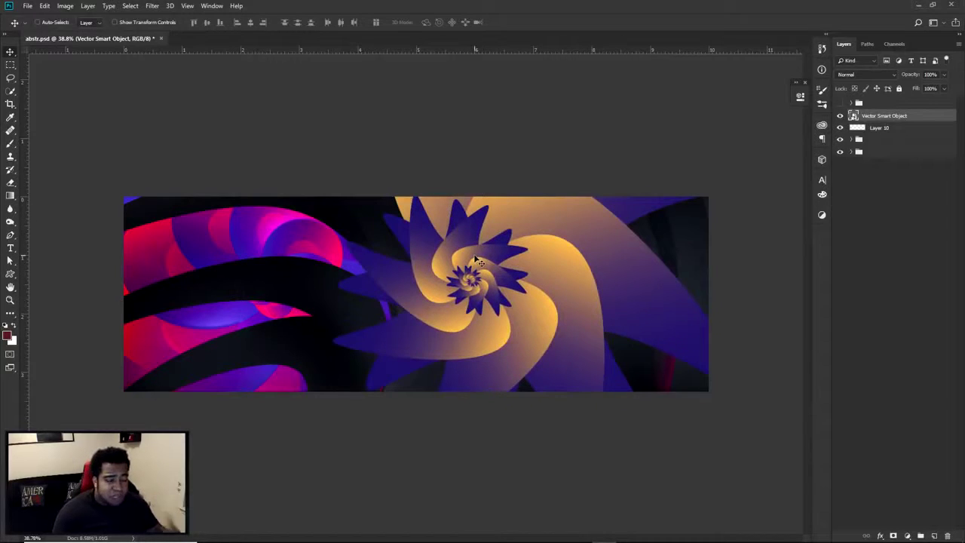
pyautogui.moveTo(481, 260); pyautogui.dragTo(278, 223)
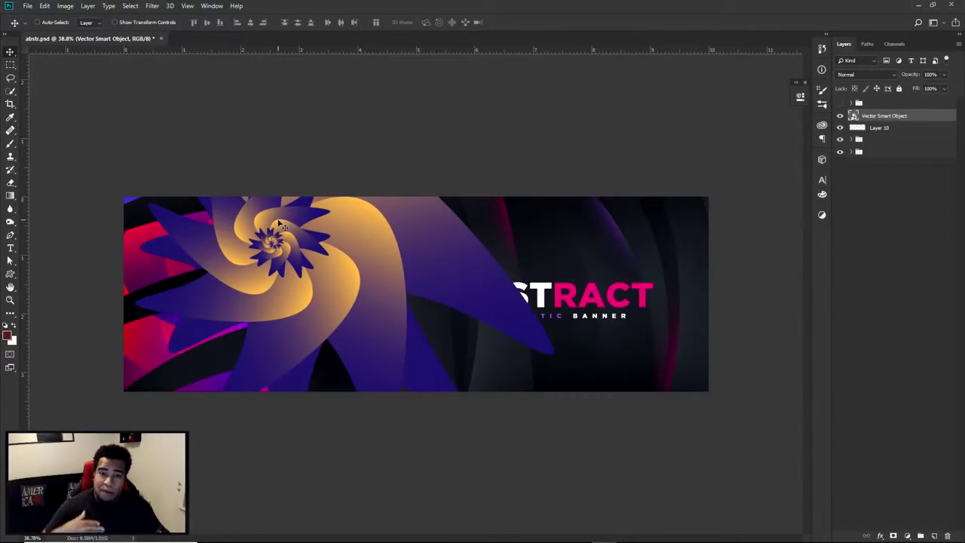
pyautogui.moveTo(434, 245); pyautogui.dragTo(304, 267)
pyautogui.moveTo(242, 245); pyautogui.dragTo(471, 301)
# - Open the Liquify filter on the spiral and set the brush size to 2000 and the pressure to 75
pyautogui.click(153, 6)
pyautogui.moveTo(169, 6)
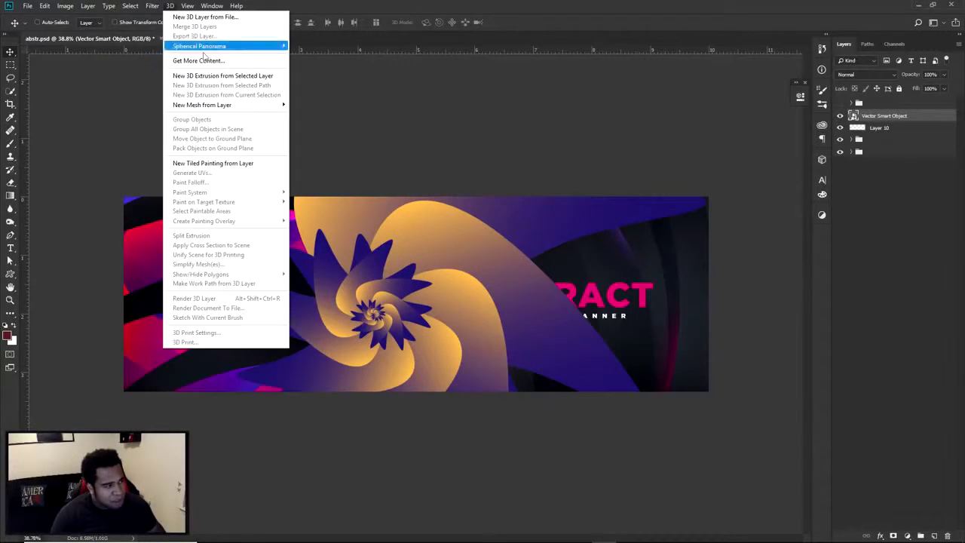
pyautogui.click(163, 85)
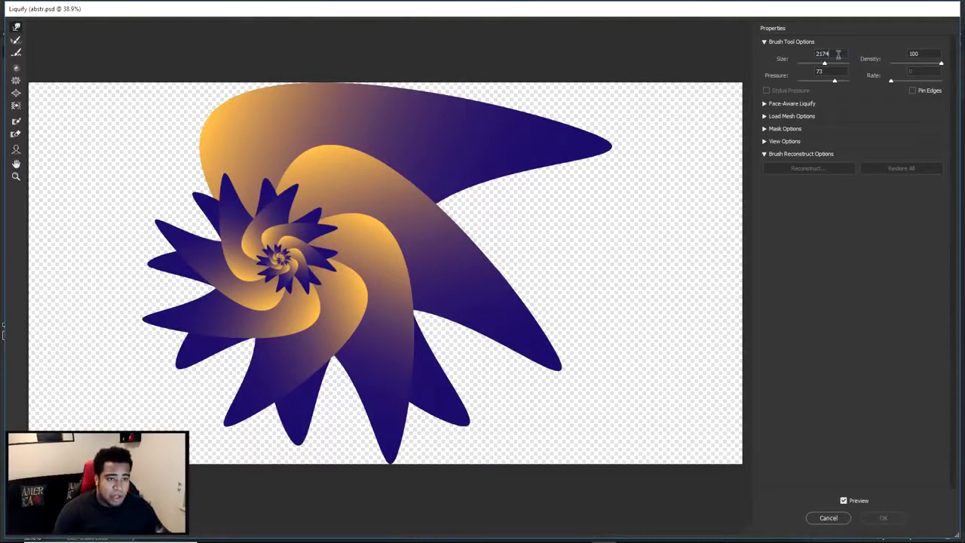
pyautogui.click(838, 55)
pyautogui.write('2000')
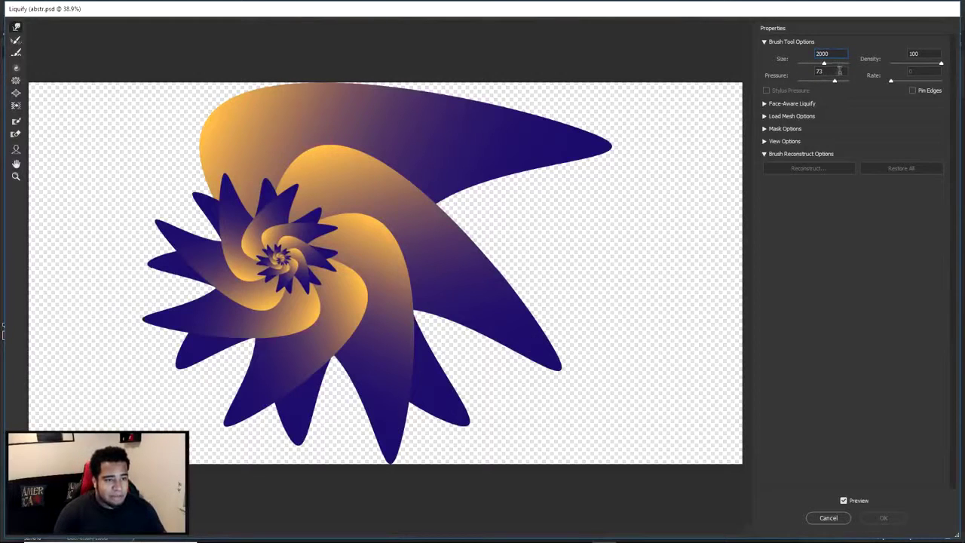
pyautogui.click(839, 70)
pyautogui.write('75')
pyautogui.press('Return')
pyautogui.click(923, 55)
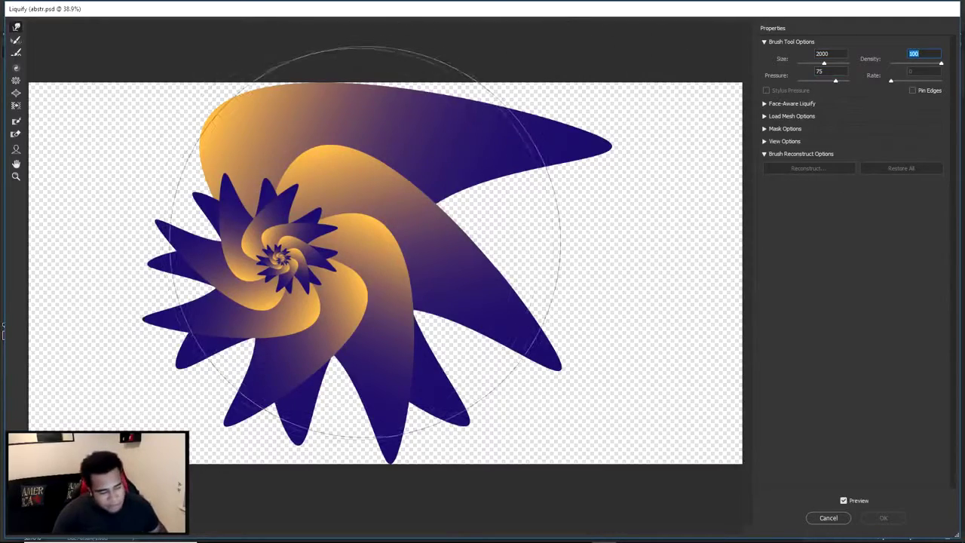
# - Try warping the spiral upward with large Liquify strokes, restoring the whole image after each attempt
pyautogui.moveTo(400, 286)
pyautogui.mouseDown()
pyautogui.moveTo(416, 49)
pyautogui.moveTo(339, 339)
pyautogui.moveTo(252, 392)
pyautogui.moveTo(392, 68)
pyautogui.mouseUp()
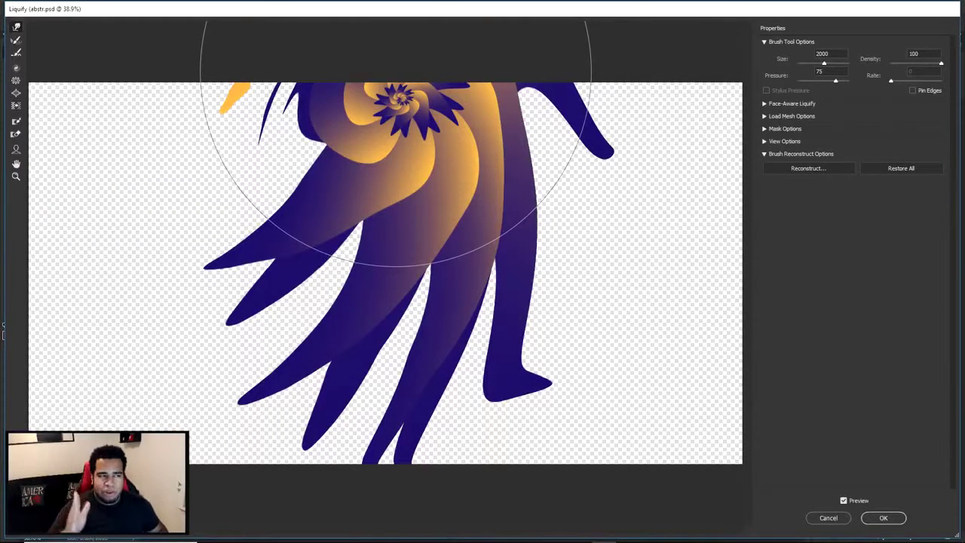
pyautogui.moveTo(413, 74)
pyautogui.mouseDown()
pyautogui.moveTo(255, 384)
pyautogui.moveTo(456, 191)
pyautogui.moveTo(424, 23)
pyautogui.mouseUp()
pyautogui.moveTo(485, 199)
pyautogui.mouseDown()
pyautogui.moveTo(200, 459)
pyautogui.moveTo(417, 67)
pyautogui.mouseUp()
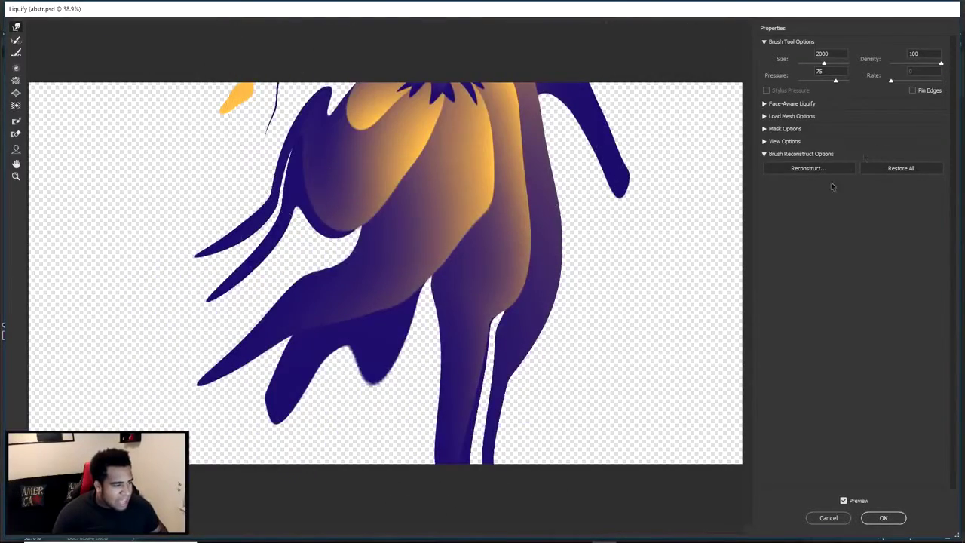
pyautogui.click(901, 168)
pyautogui.moveTo(207, 336)
pyautogui.mouseDown()
pyautogui.moveTo(490, 76)
pyautogui.moveTo(269, 334)
pyautogui.moveTo(517, 173)
pyautogui.mouseUp()
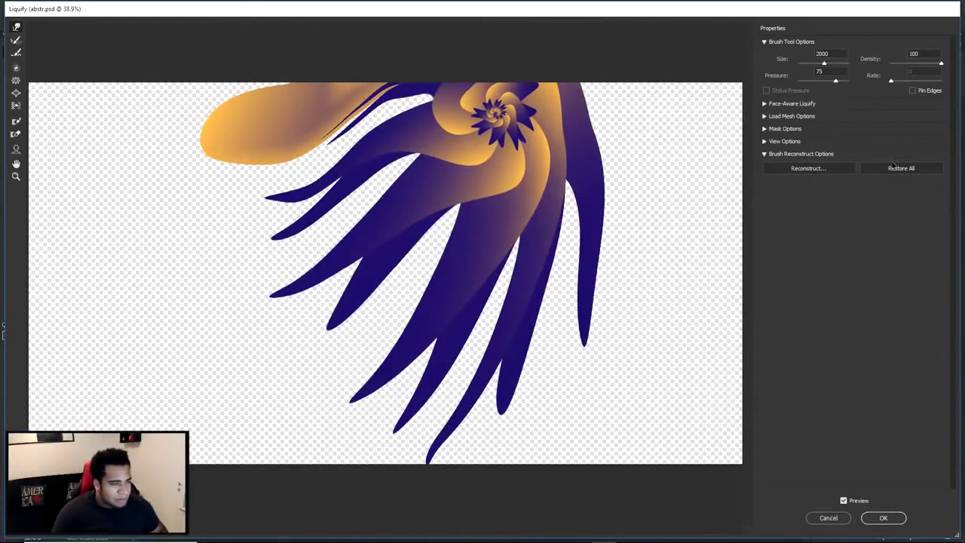
pyautogui.click(900, 168)
# - Try a Liquify brush size of 1500 with upward warp strokes across the spiral, undoing each stroke
pyautogui.click(829, 55)
pyautogui.write('1500')
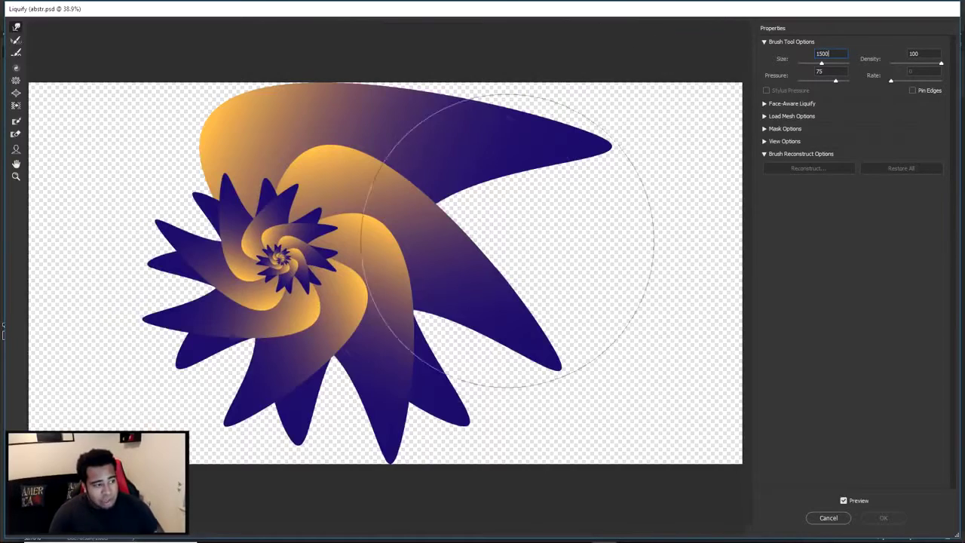
pyautogui.moveTo(495, 236)
pyautogui.mouseDown()
pyautogui.moveTo(312, 309)
pyautogui.moveTo(475, 82)
pyautogui.moveTo(496, 24)
pyautogui.mouseUp()
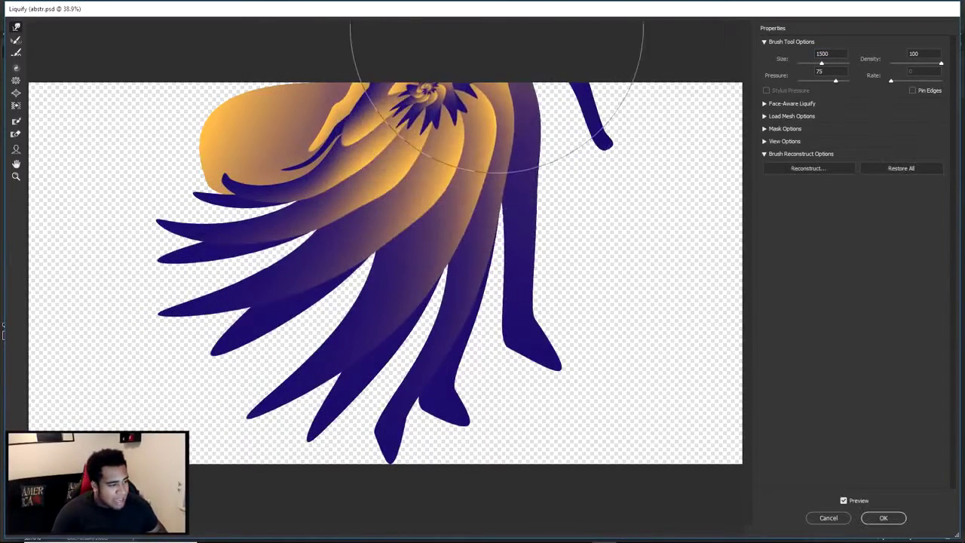
pyautogui.hotkey('ctrl', 'z')
pyautogui.moveTo(254, 351)
pyautogui.mouseDown()
pyautogui.moveTo(419, 219)
pyautogui.moveTo(525, 2)
pyautogui.mouseUp()
pyautogui.hotkey('ctrl', 'z')
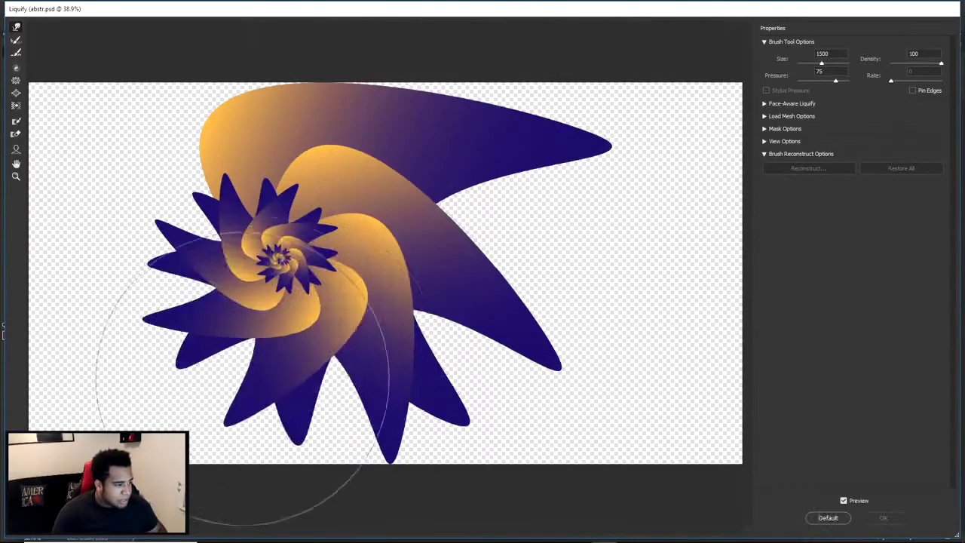
pyautogui.moveTo(252, 352)
pyautogui.mouseDown()
pyautogui.moveTo(403, 328)
pyautogui.moveTo(528, 6)
pyautogui.mouseUp()
pyautogui.hotkey('ctrl', 'z')
pyautogui.moveTo(256, 348)
pyautogui.mouseDown()
pyautogui.moveTo(541, 3)
pyautogui.moveTo(486, 2)
pyautogui.mouseUp()
pyautogui.hotkey('ctrl', 'z')
pyautogui.hotkey('ctrl', 'z')
pyautogui.moveTo(354, 346); pyautogui.dragTo(520, 4)
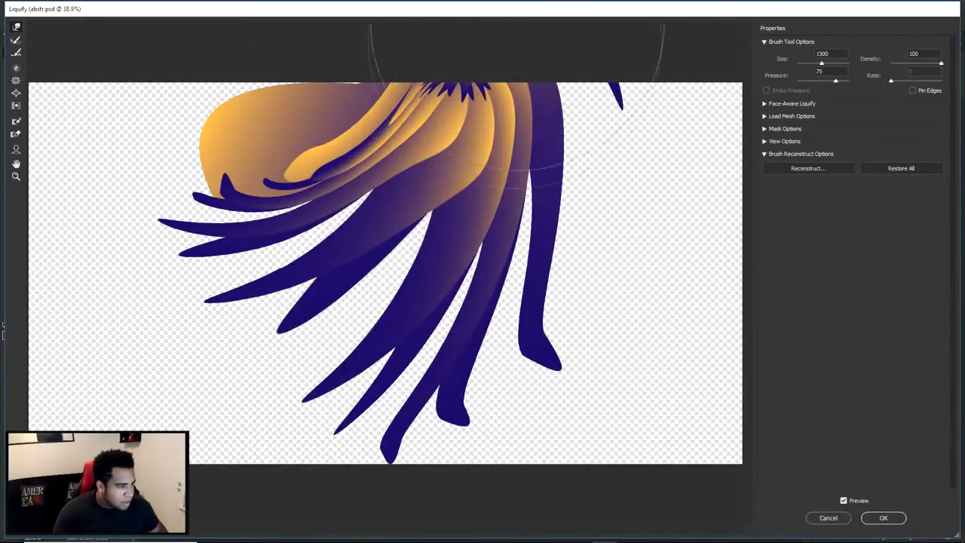
pyautogui.hotkey('ctrl', 'z')
pyautogui.moveTo(331, 346); pyautogui.dragTo(549, 3)
pyautogui.hotkey('ctrl', 'z')
# - Try a Liquify brush size of 1100, warping the spiral's lower-left petals diagonally toward its upper right
pyautogui.click(787, 58)
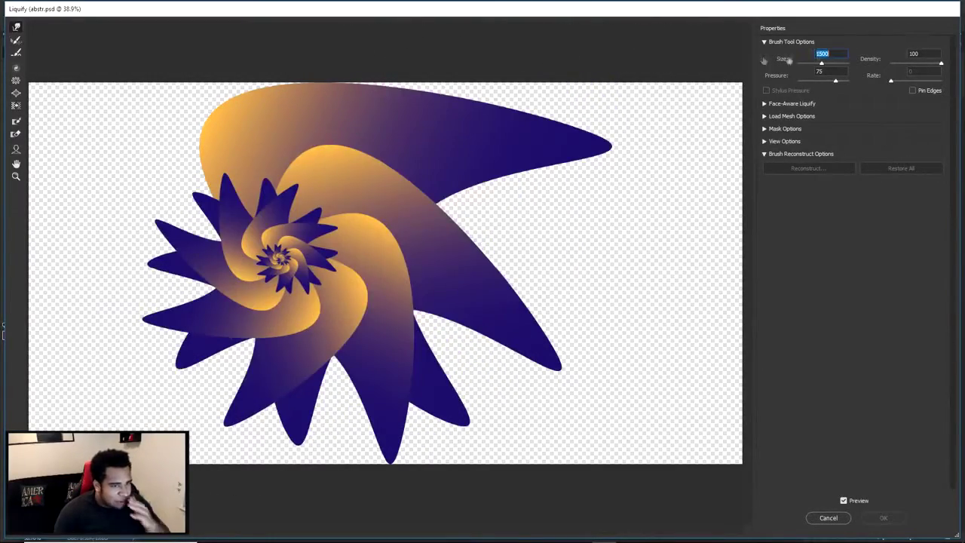
pyautogui.write('1100')
pyautogui.moveTo(268, 354)
pyautogui.mouseDown()
pyautogui.moveTo(441, 172)
pyautogui.moveTo(448, 139)
pyautogui.mouseUp()
pyautogui.hotkey('ctrl', 'z')
pyautogui.moveTo(244, 376); pyautogui.dragTo(285, 354)
pyautogui.hotkey('ctrl', 'shift', 'z')
pyautogui.hotkey('ctrl', 'z')
pyautogui.hotkey('ctrl', 'shift', 'z')
# - Try further warp strokes from the spiral's middle toward the top edge and restore the whole image
pyautogui.moveTo(339, 300); pyautogui.dragTo(467, 33)
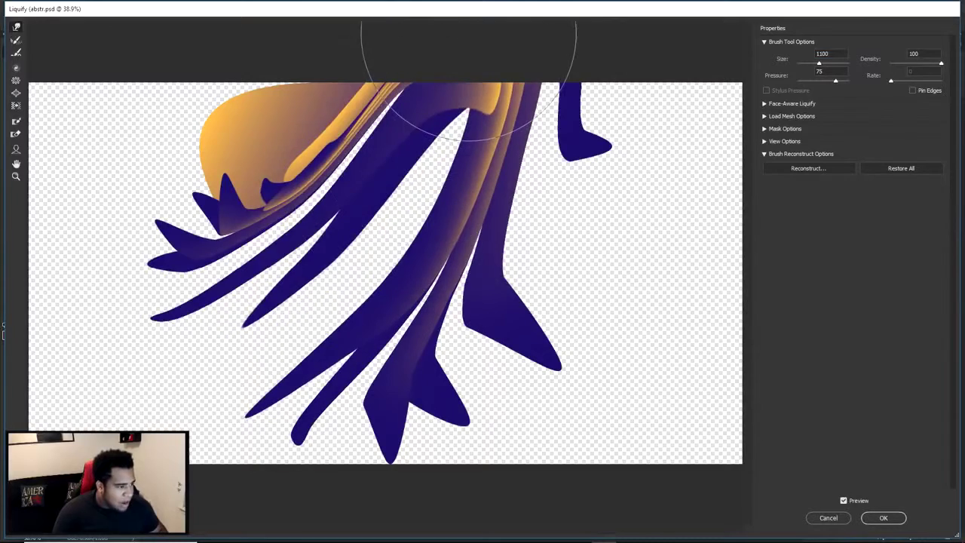
pyautogui.hotkey('ctrl', 'z')
pyautogui.moveTo(430, 144); pyautogui.dragTo(71, 382)
pyautogui.hotkey('ctrl', 'z')
pyautogui.moveTo(339, 300)
pyautogui.mouseDown()
pyautogui.moveTo(407, 189)
pyautogui.moveTo(465, 57)
pyautogui.mouseUp()
pyautogui.hotkey('ctrl', 'z')
pyautogui.hotkey('ctrl', 'shift', 'z')
pyautogui.hotkey('ctrl', 'z')
pyautogui.click(812, 59)
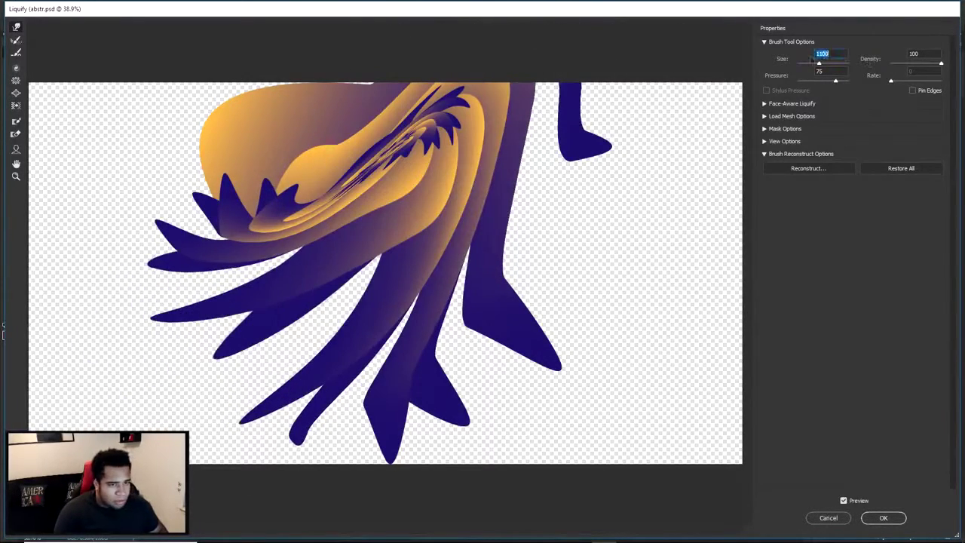
pyautogui.click(894, 166)
# - Set the Liquify brush size to 1300, warp the spiral from its lower-left petals toward the top edge and apply the filter
pyautogui.click(836, 63)
pyautogui.doubleClick(823, 53)
pyautogui.write('1300')
pyautogui.moveTo(274, 341)
pyautogui.mouseDown()
pyautogui.moveTo(346, 295)
pyautogui.moveTo(490, 33)
pyautogui.moveTo(493, 6)
pyautogui.mouseUp()
pyautogui.hotkey('ctrl', 'z')
pyautogui.moveTo(270, 351)
pyautogui.mouseDown()
pyautogui.moveTo(287, 345)
pyautogui.moveTo(520, 11)
pyautogui.mouseUp()
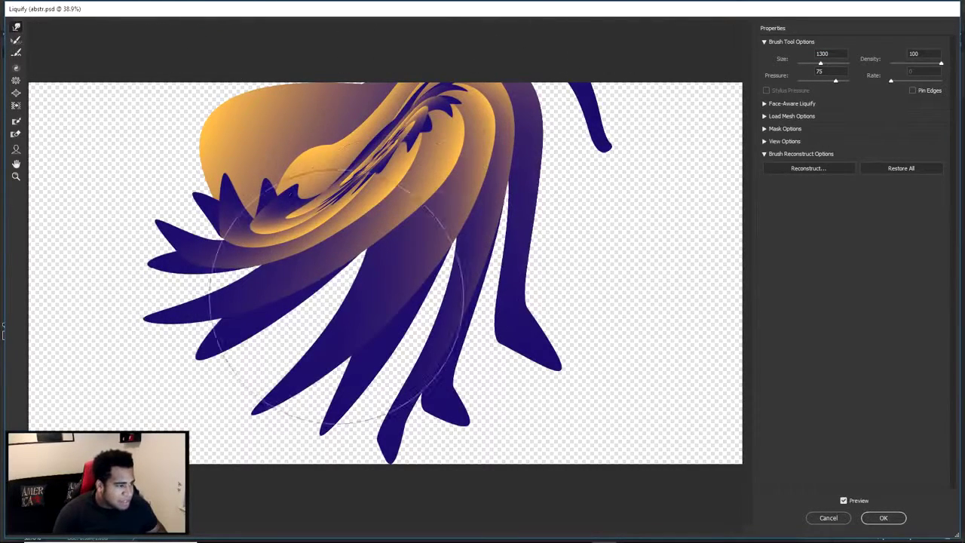
pyautogui.hotkey('ctrl', 'z')
pyautogui.moveTo(267, 354)
pyautogui.mouseDown()
pyautogui.moveTo(461, 185)
pyautogui.moveTo(491, 17)
pyautogui.mouseUp()
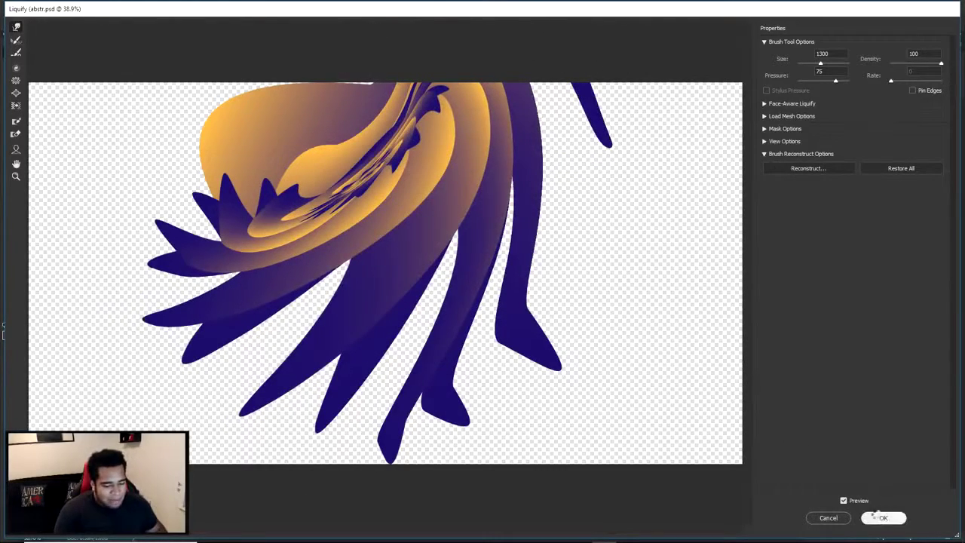
pyautogui.click(878, 517)
# - Position the warped spiral over the curved artwork at the banner's left end and fit the banner to the view
pyautogui.moveTo(520, 319)
pyautogui.mouseDown()
pyautogui.moveTo(339, 319)
pyautogui.moveTo(252, 301)
pyautogui.moveTo(272, 320)
pyautogui.moveTo(320, 332)
pyautogui.moveTo(340, 318)
pyautogui.mouseUp()
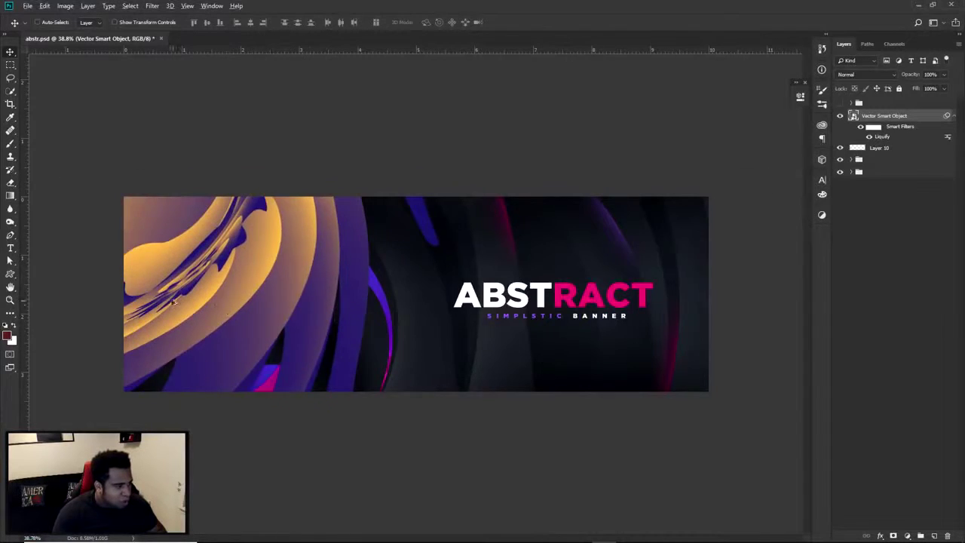
pyautogui.scroll(4, 180, 304)
pyautogui.moveTo(224, 269); pyautogui.dragTo(330, 258)
pyautogui.hotkey('ctrl', '0')
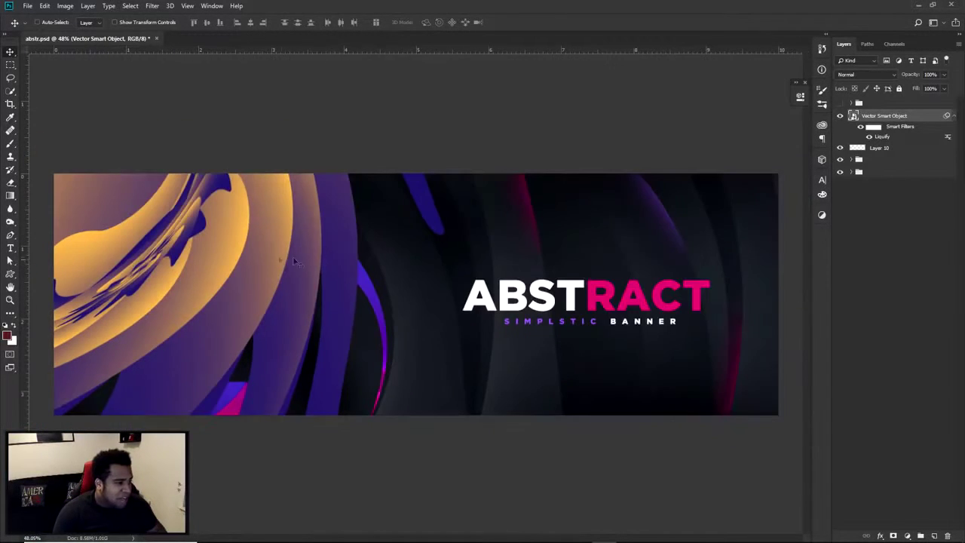
# - Select the spiral's distorted centre, inner orange band and upper-left area with the Quick Selection tool
pyautogui.press('w')
pyautogui.moveTo(232, 239); pyautogui.dragTo(113, 339)
pyautogui.rightClick(9, 92)
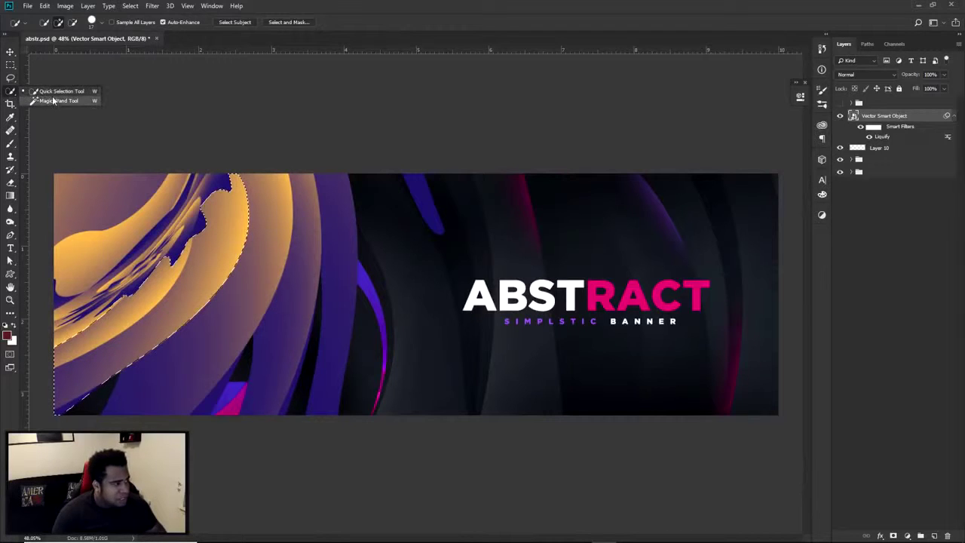
pyautogui.click(64, 92)
pyautogui.moveTo(176, 193); pyautogui.dragTo(163, 176)
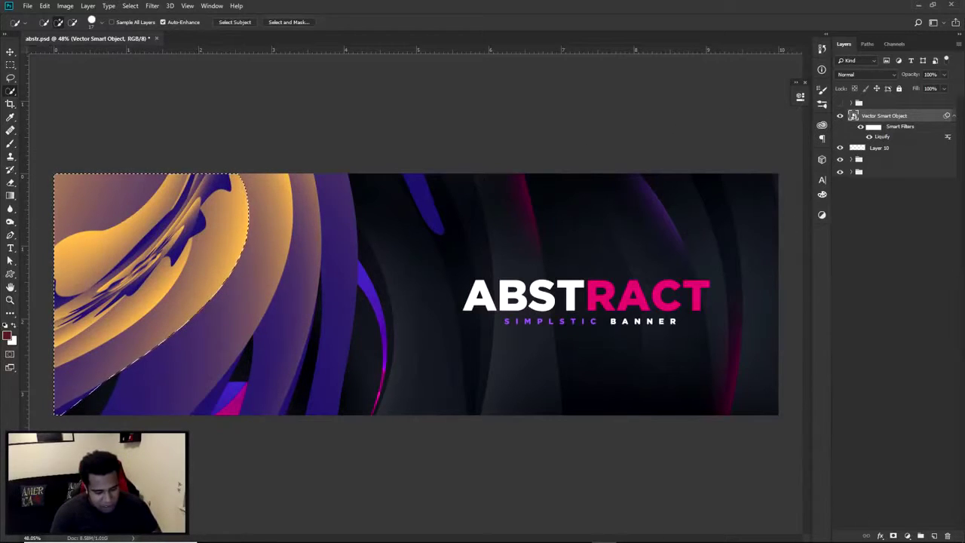
# - Invert the selection, mask the spiral layer with it and reposition the remaining bands over the pink-and-purple artwork
pyautogui.moveTo(891, 511)
pyautogui.press('m')
pyautogui.hotkey('ctrl', 'shift', 'i')
pyautogui.click(893, 535)
pyautogui.press('v')
pyautogui.moveTo(380, 223); pyautogui.dragTo(406, 256)
# - Add a Gradient Map adjustment with the black-to-white preset and clip it to the spiral layer
pyautogui.click(907, 535)
pyautogui.click(908, 518)
pyautogui.click(685, 133)
pyautogui.click(717, 234)
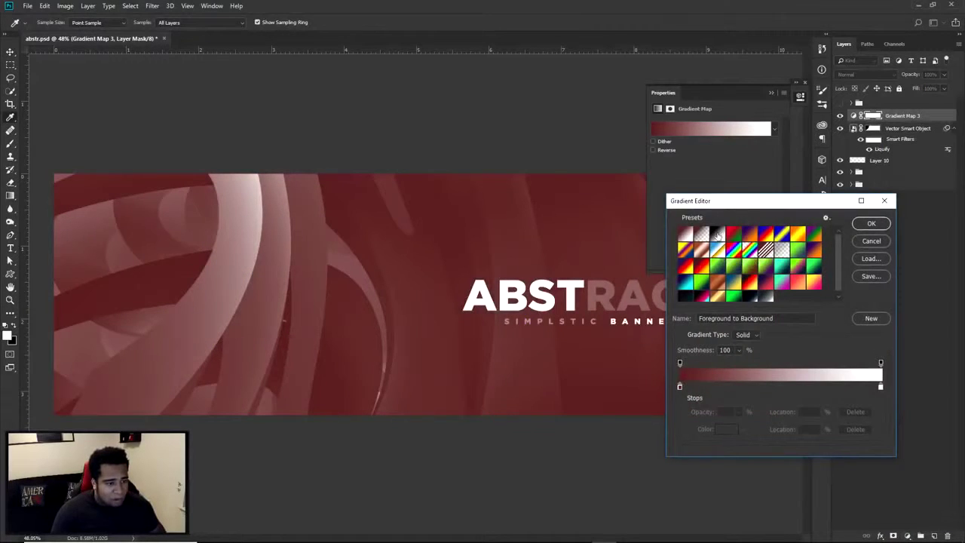
pyautogui.click(871, 225)
pyautogui.click(801, 98)
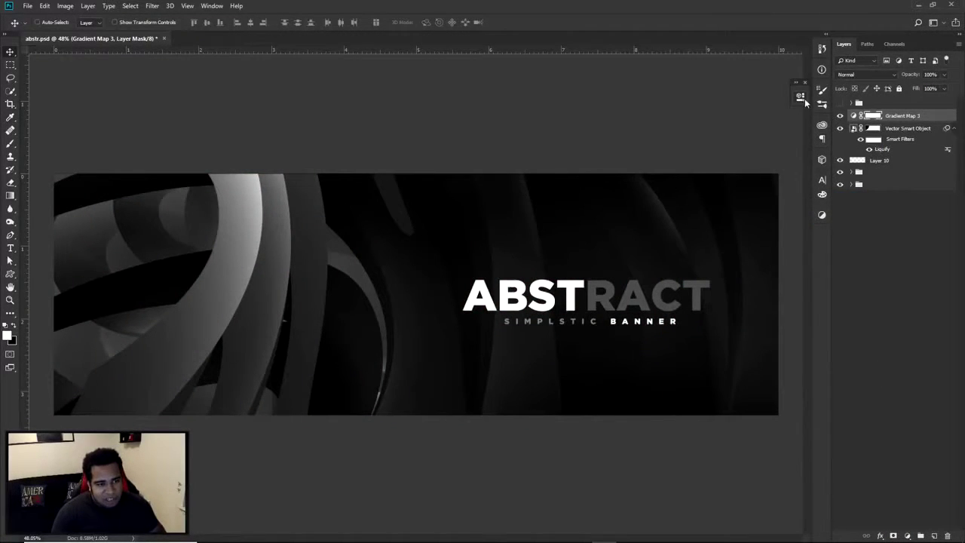
pyautogui.rightClick(906, 115)
pyautogui.click(893, 277)
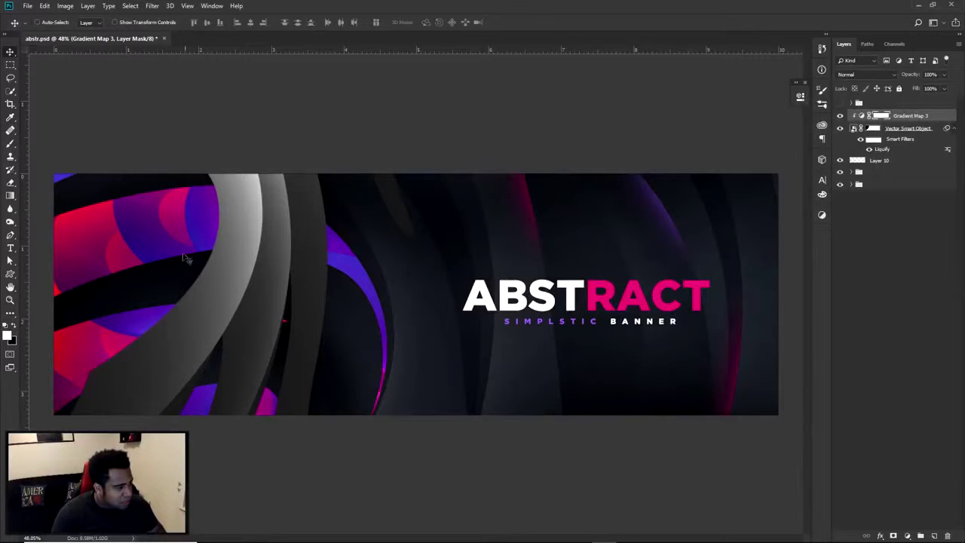
# - Try merging the gradient map with the spiral layer and moving the result over the banner text, and undo it
pyautogui.keyDown('shift'); pyautogui.click(889, 128); pyautogui.keyUp('shift')
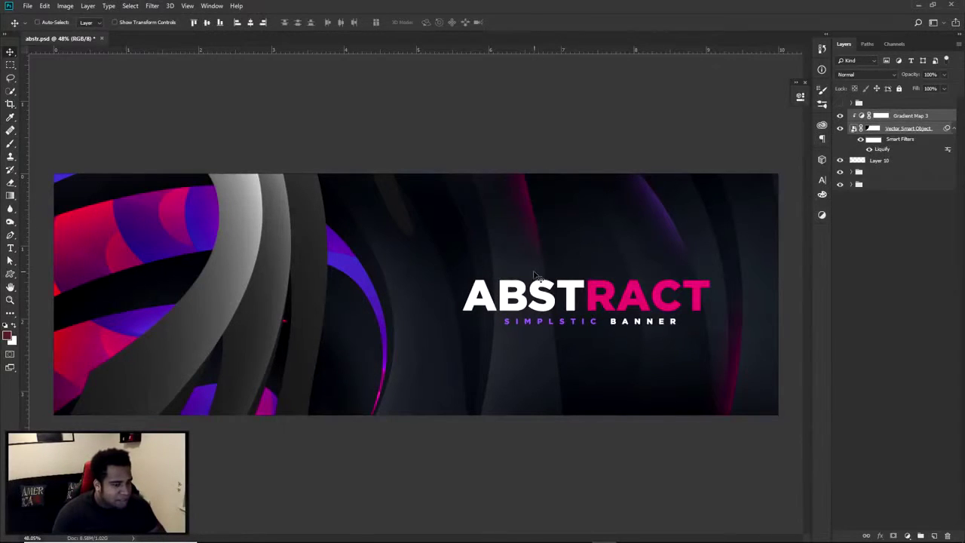
pyautogui.hotkey('ctrl', 'e')
pyautogui.moveTo(512, 296); pyautogui.dragTo(668, 300)
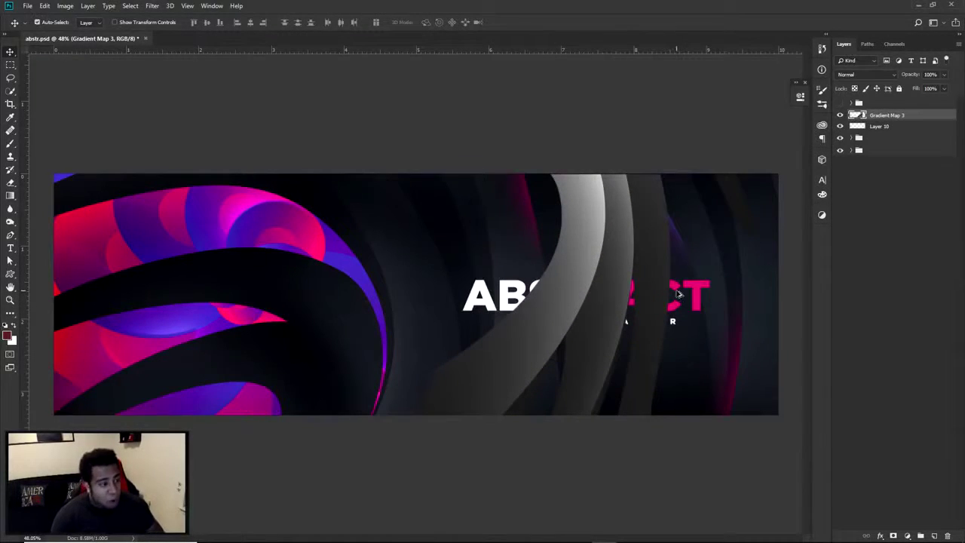
pyautogui.hotkey('ctrl', 'z')
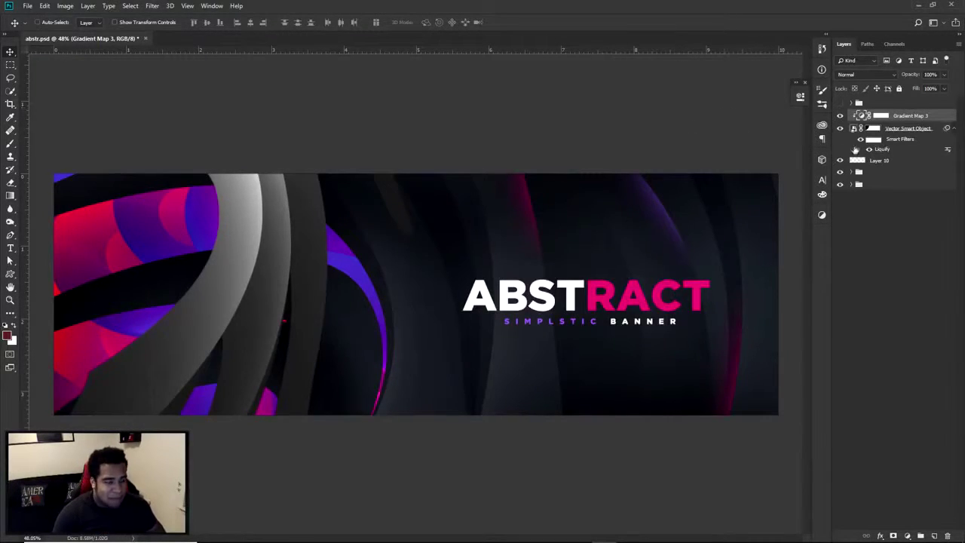
# - Set the clipped gradient map to a gradient running from dark grey #181a1f to white
pyautogui.doubleClick(864, 117)
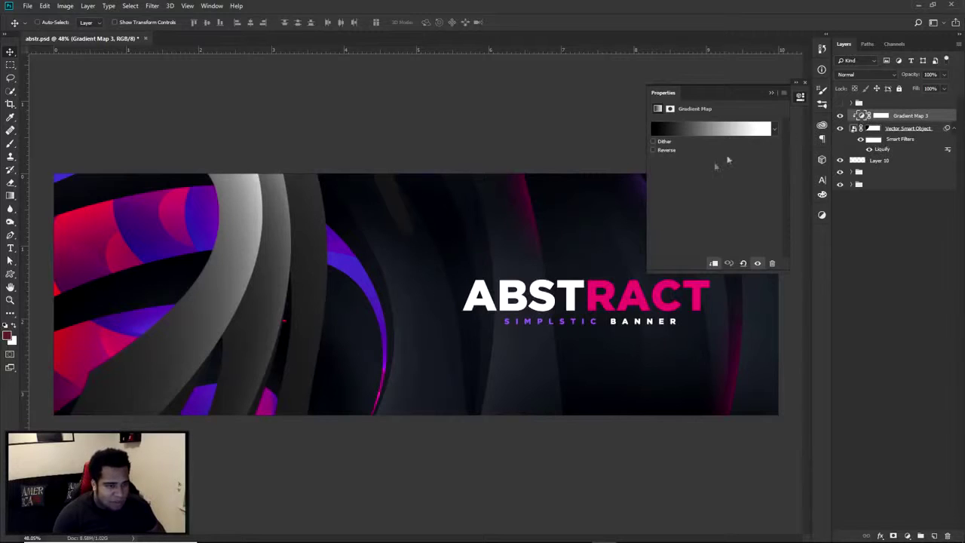
pyautogui.click(693, 126)
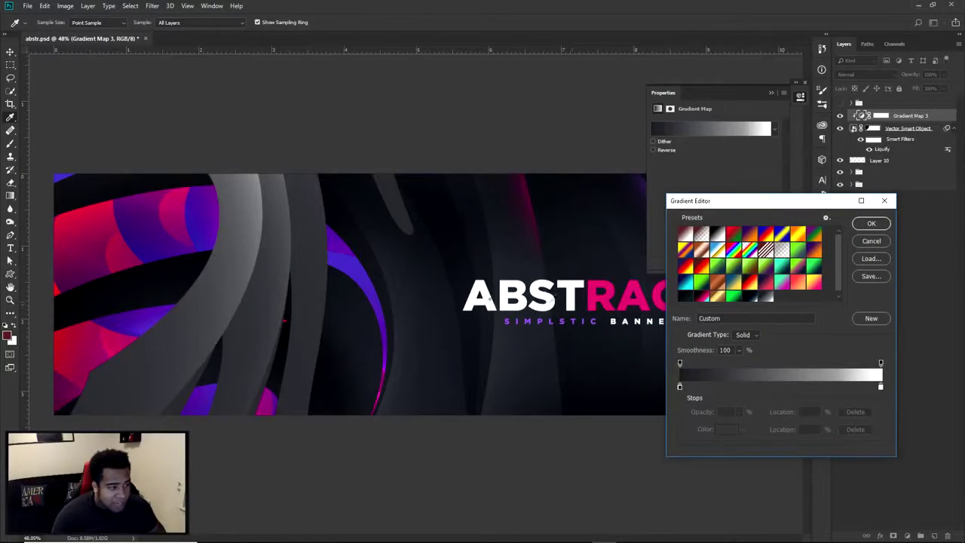
pyautogui.doubleClick(679, 386)
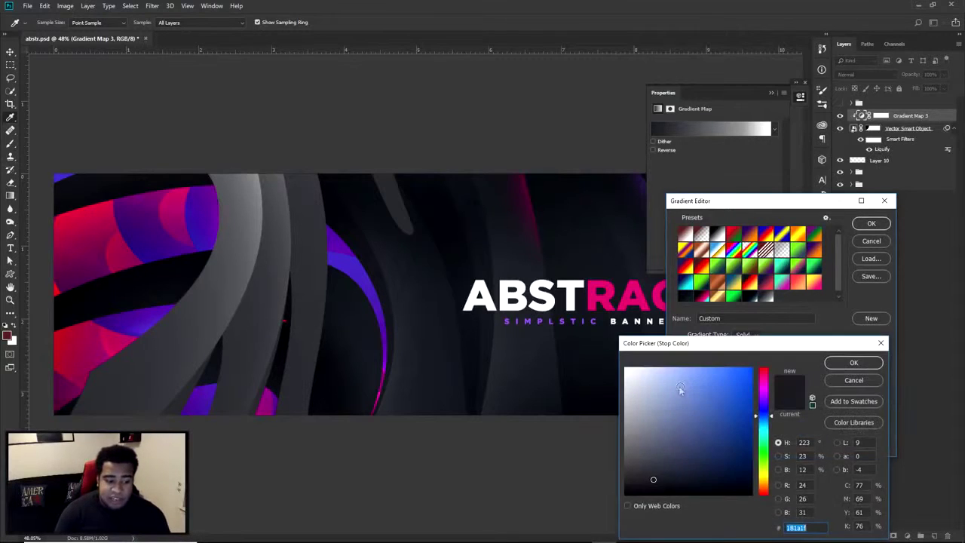
pyautogui.moveTo(762, 343); pyautogui.dragTo(736, 262)
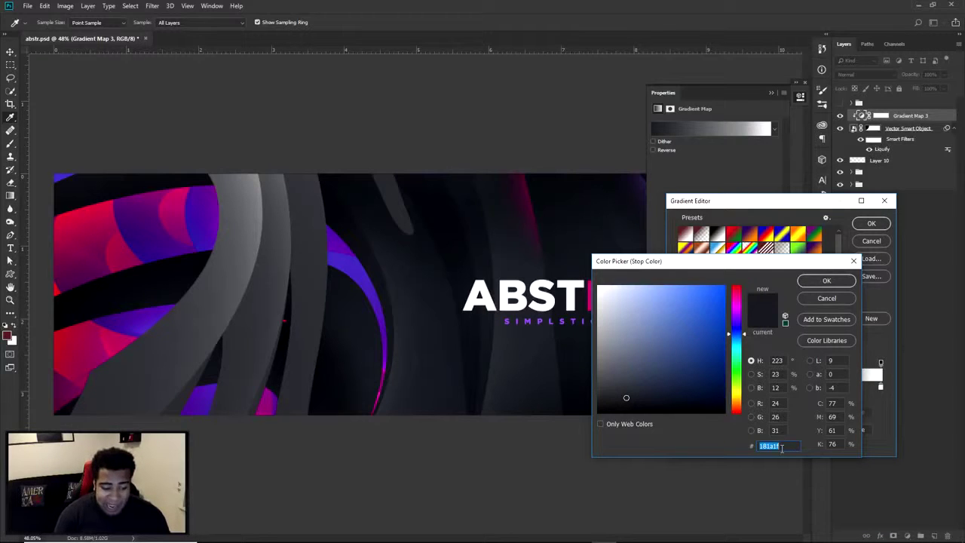
pyautogui.click(823, 282)
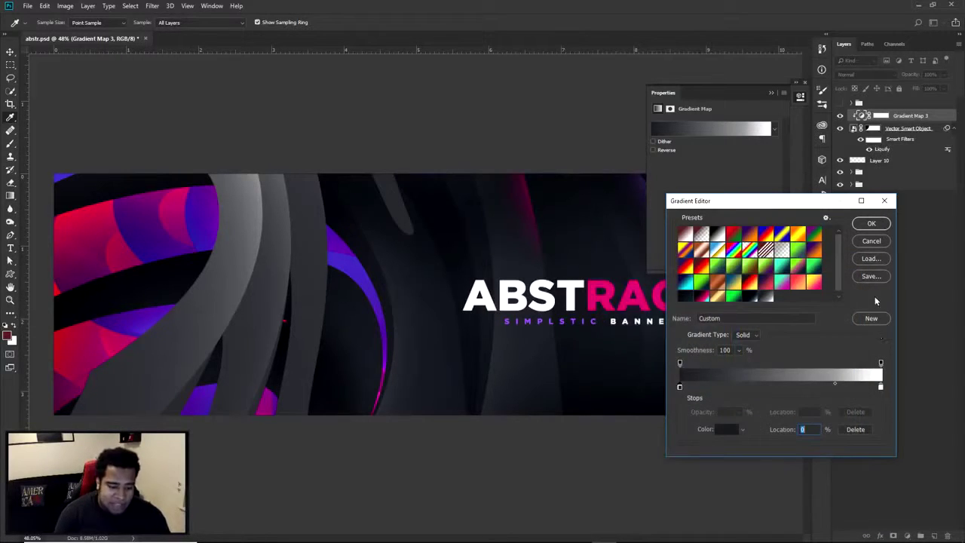
pyautogui.doubleClick(881, 387)
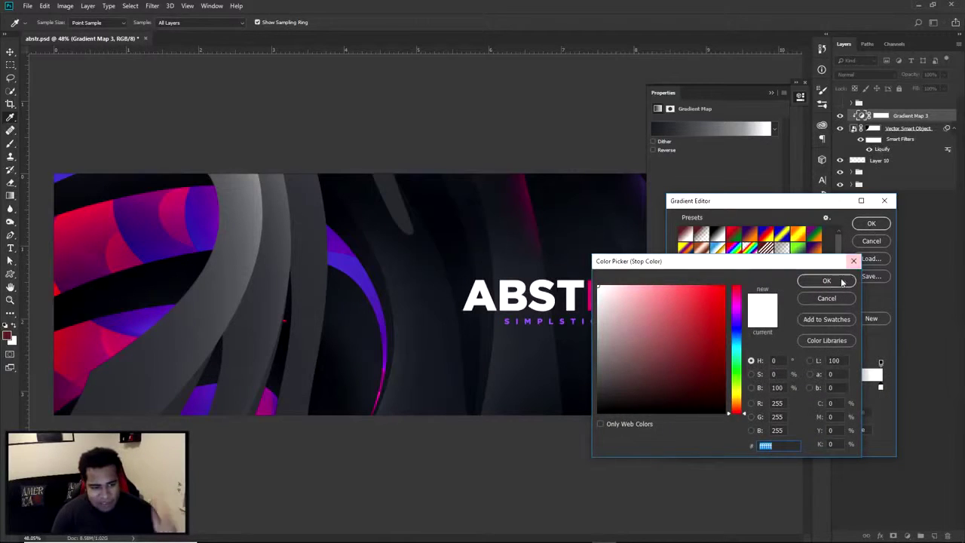
pyautogui.click(826, 280)
pyautogui.click(871, 223)
pyautogui.click(800, 100)
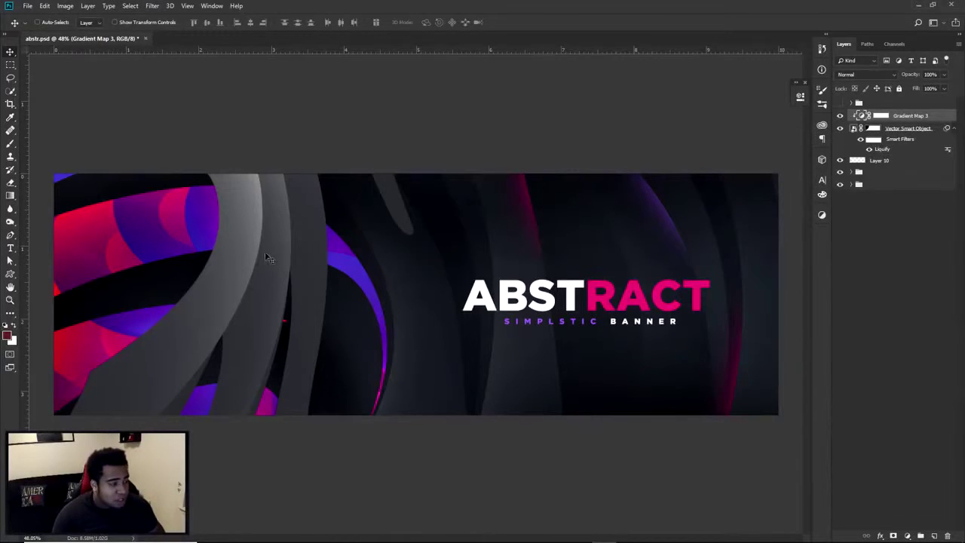
# - Compare the banner with and without the gradient map, and merge the adjustment with the spiral smart object below it
pyautogui.click(841, 116)
pyautogui.click(841, 116)
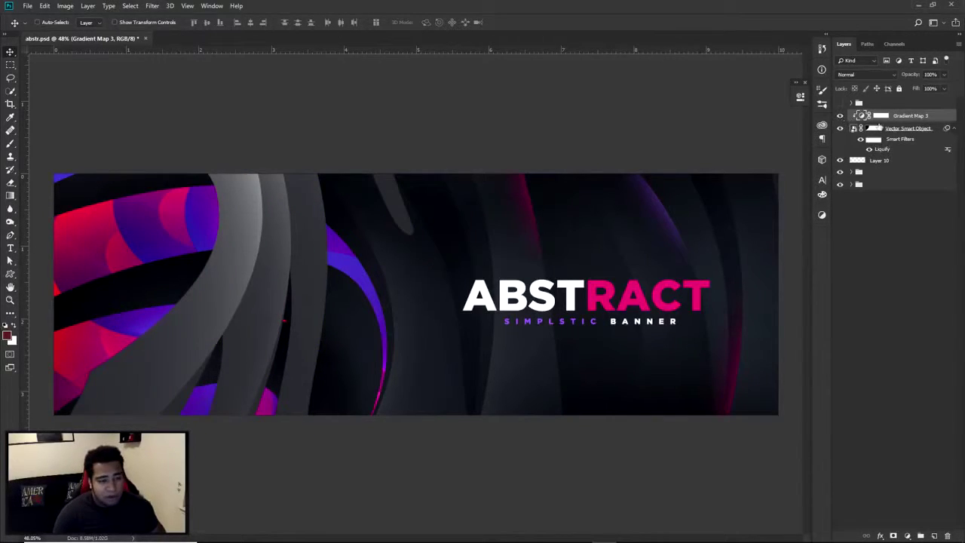
pyautogui.keyDown('ctrl'); pyautogui.click(895, 128); pyautogui.keyUp('ctrl')
pyautogui.hotkey('ctrl', 'e')
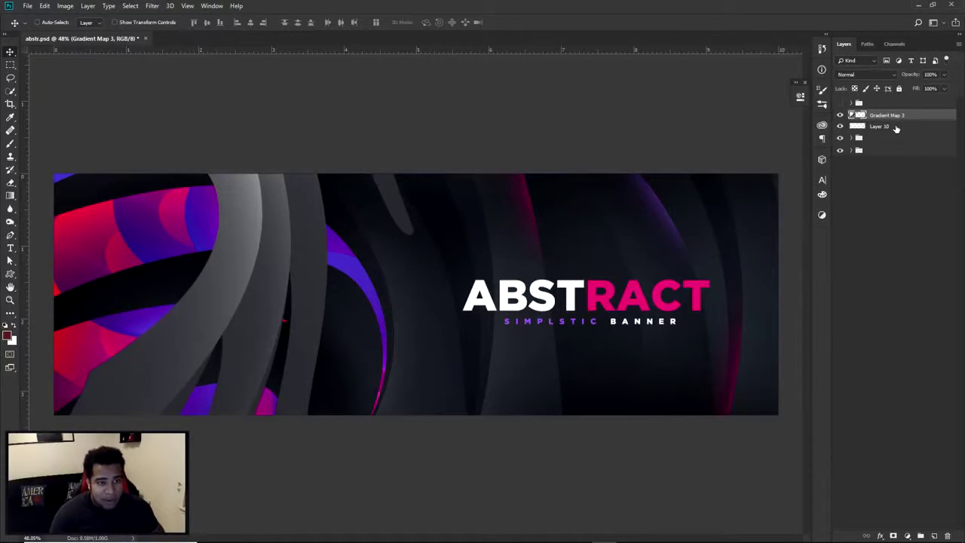
# - Switch to Illustrator, deselect the path at the spiral's centre and lock layer 1
pyautogui.click(582, 533)
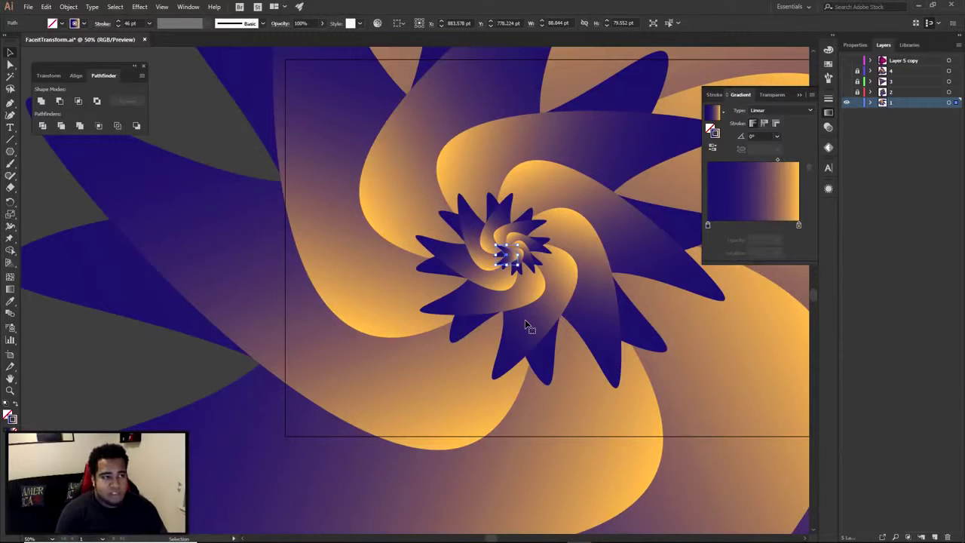
pyautogui.keyDown('alt'); pyautogui.scroll(-1, 554, 290); pyautogui.keyUp('alt')
pyautogui.press('a')
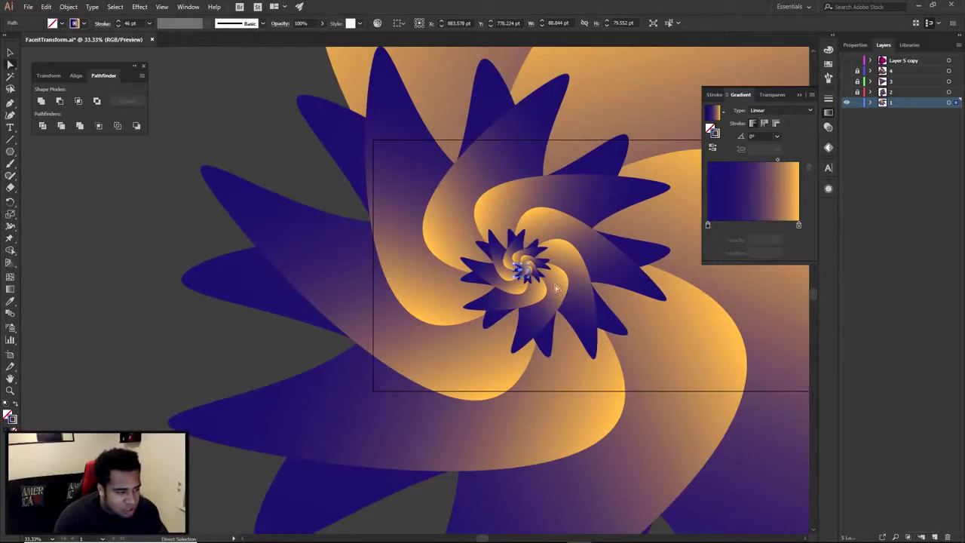
pyautogui.click(312, 181)
pyautogui.moveTo(564, 258); pyautogui.dragTo(492, 264)
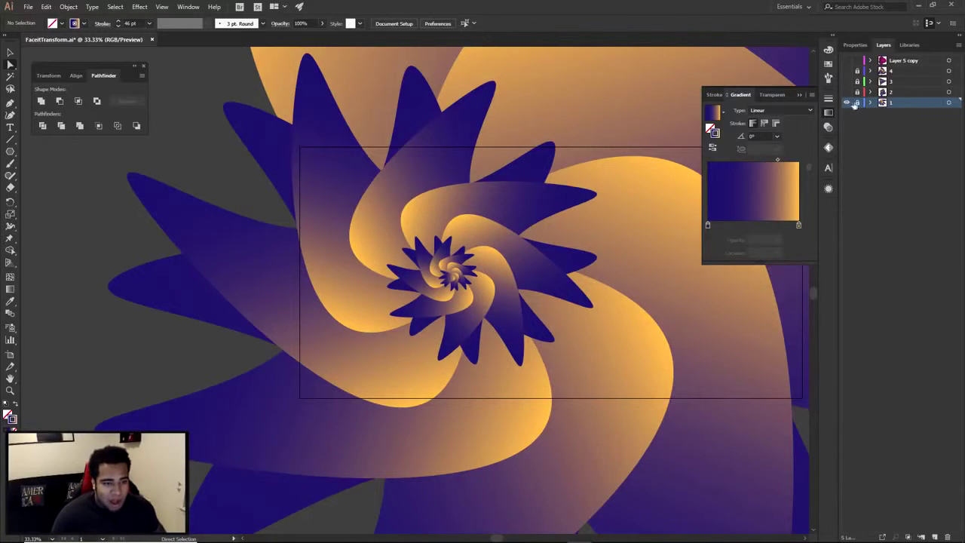
# - Hide layer 1 and put the document into outline view to show the empty artboard
pyautogui.hotkey('ctrl', 'y')
pyautogui.scroll(-2, 578, 248)
pyautogui.moveTo(614, 261); pyautogui.dragTo(555, 279)
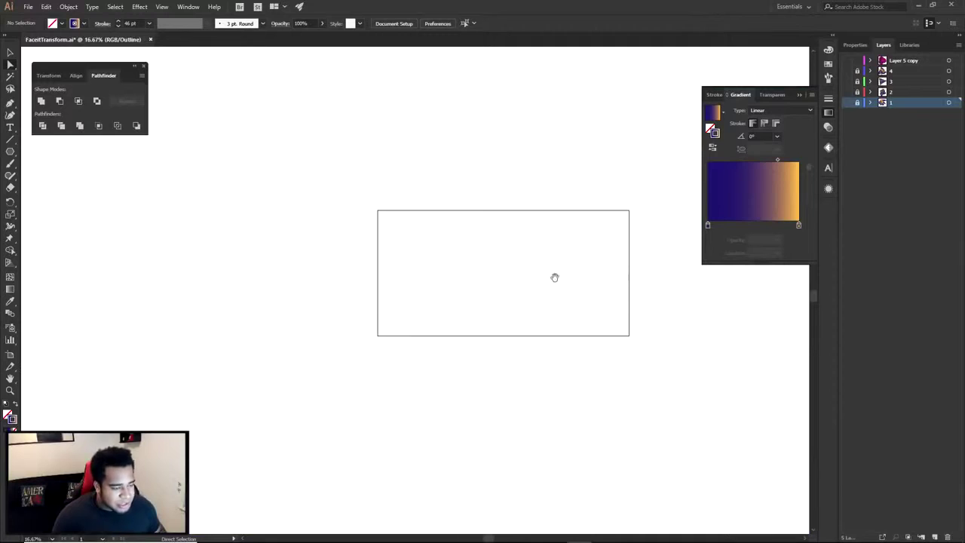
pyautogui.scroll(1, 519, 269)
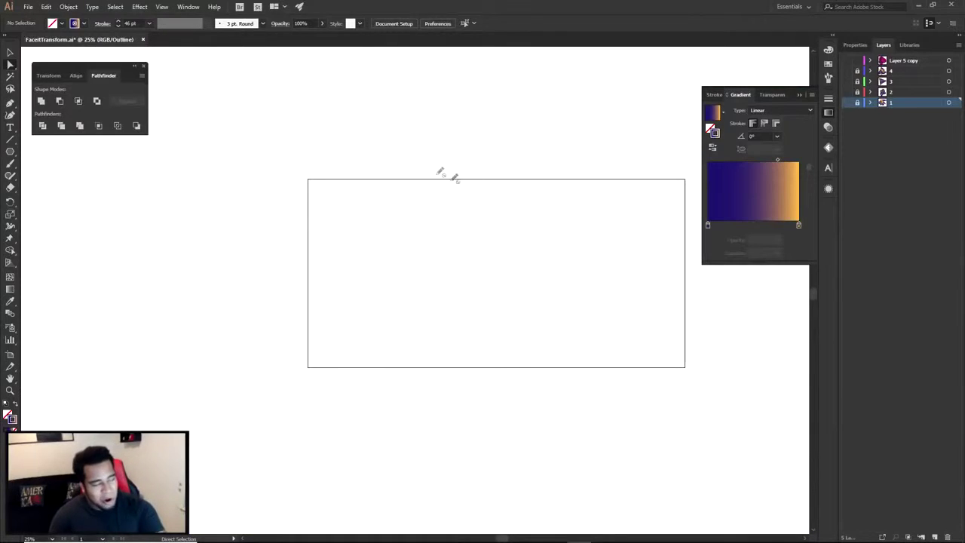
# - Locate the Transform effect among the distort and transform effects without applying it
pyautogui.click(139, 7)
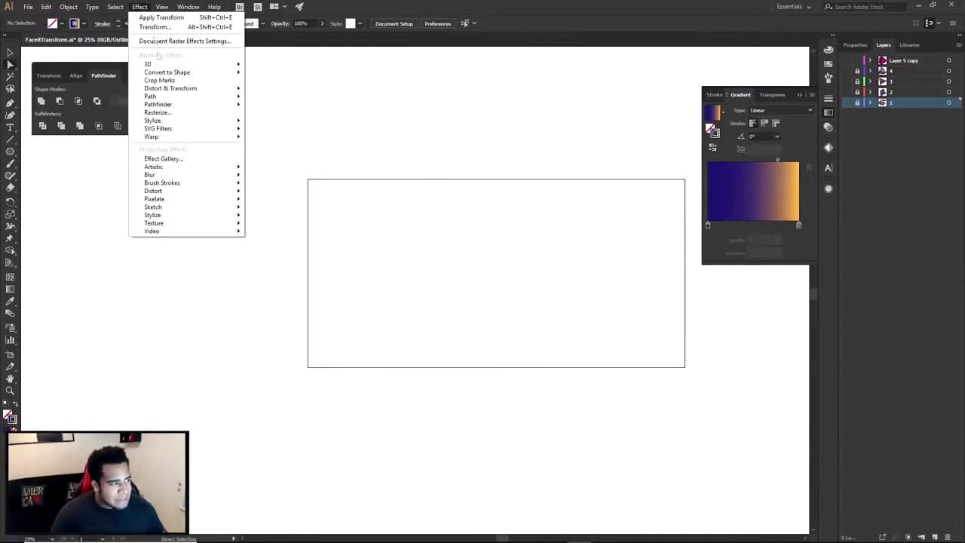
pyautogui.moveTo(181, 88)
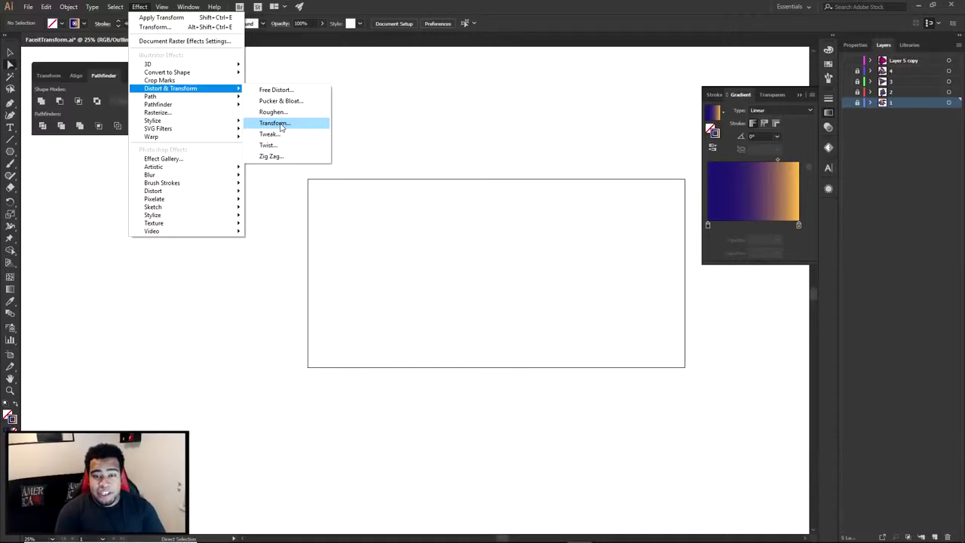
pyautogui.click(849, 109)
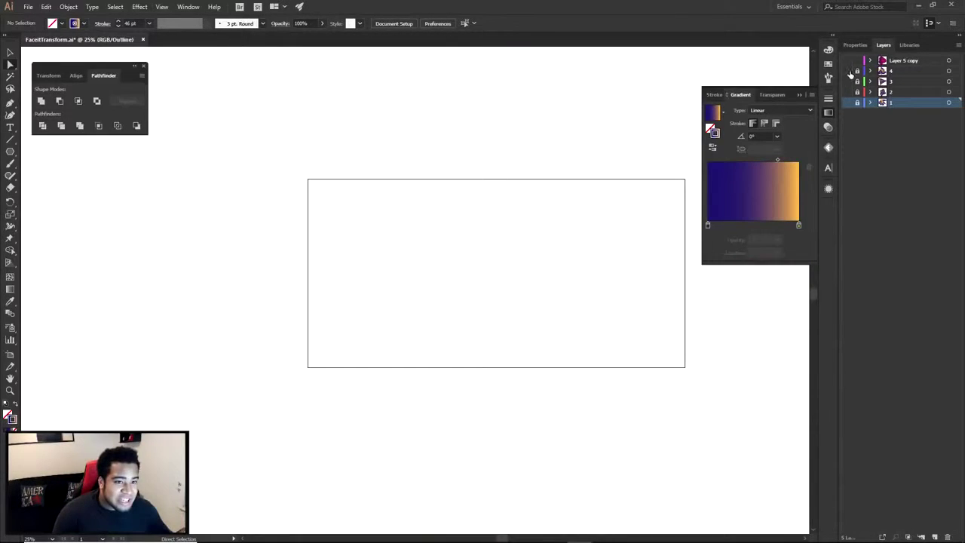
# - Show layer 4's spiral and return the document to preview view
pyautogui.hotkey('ctrl', 'y')
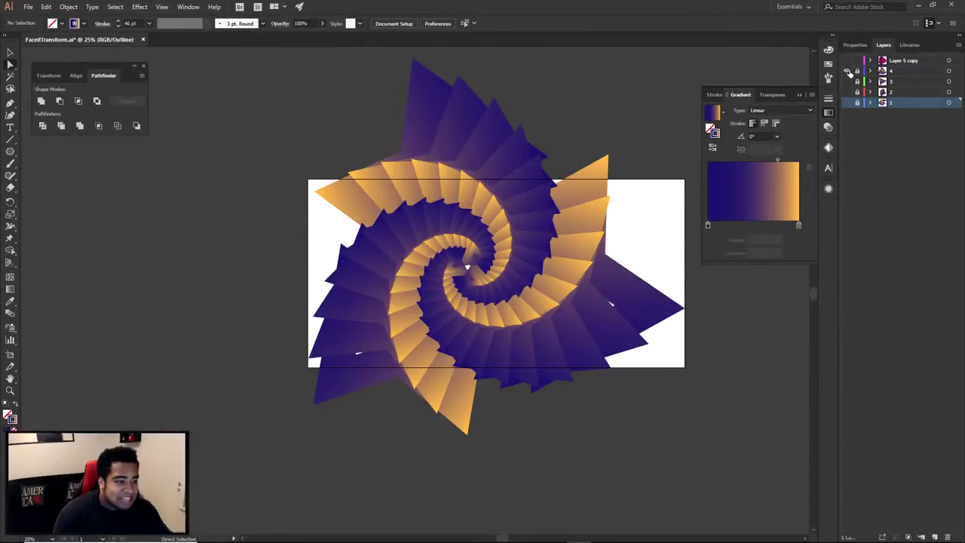